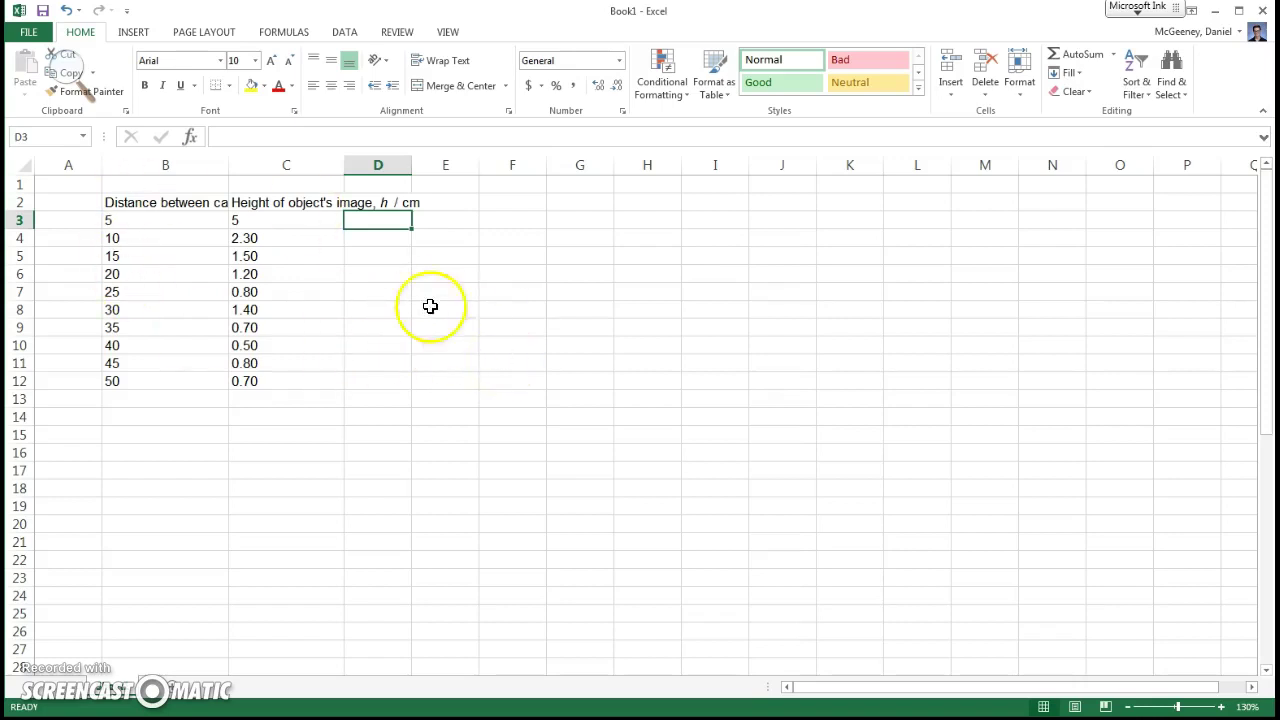
Wrap the text of the two column headings in B2:C2 so they fit their columns.
drag(190, 205, 279, 208)
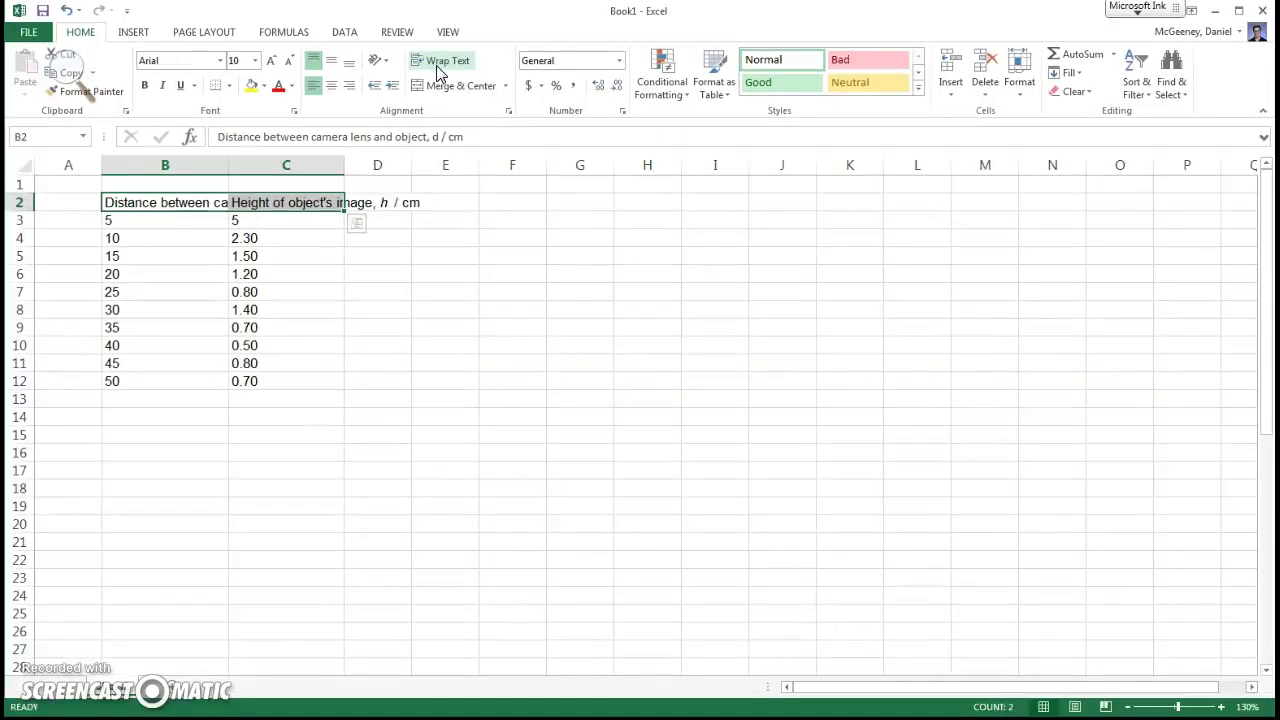
click(436, 72)
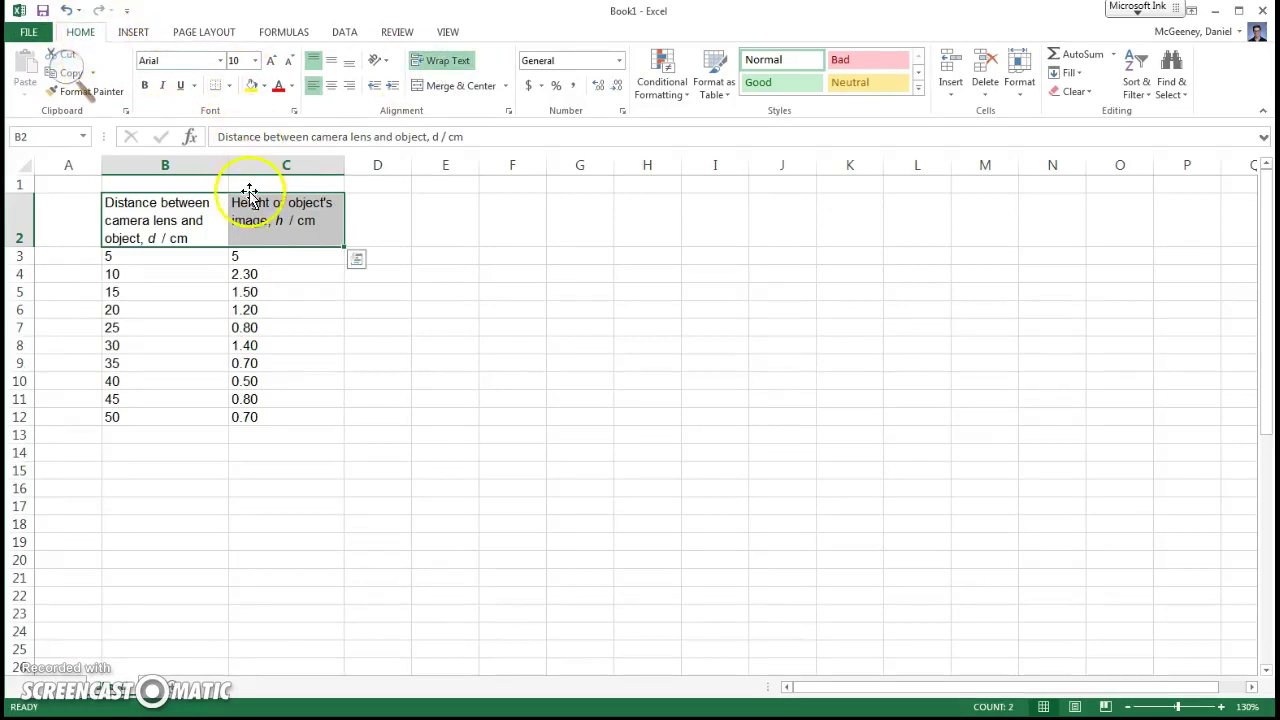
Try narrowing column B and making heading row 2 taller.
drag(229, 165, 190, 171)
double_click(190, 171)
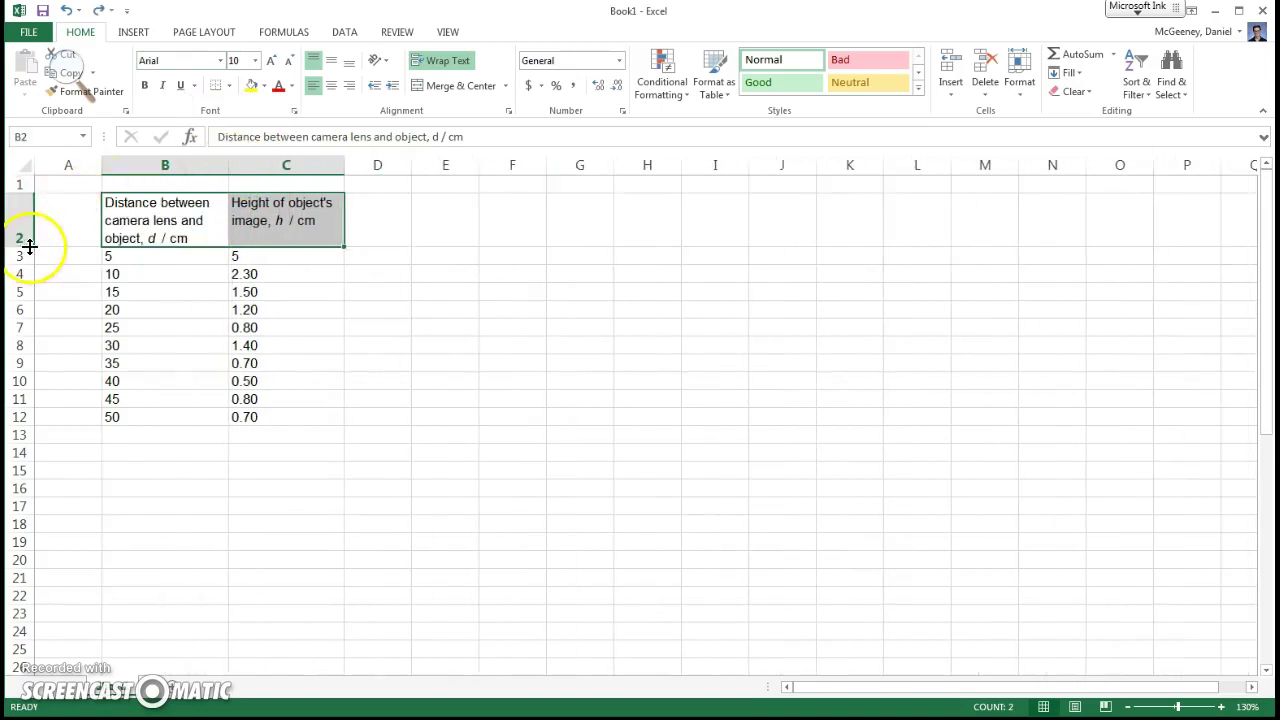
drag(25, 246, 41, 304)
double_click(41, 304)
Move the data in B3:C12 down one row so it starts at B4, leaving row 3 empty.
click(311, 277)
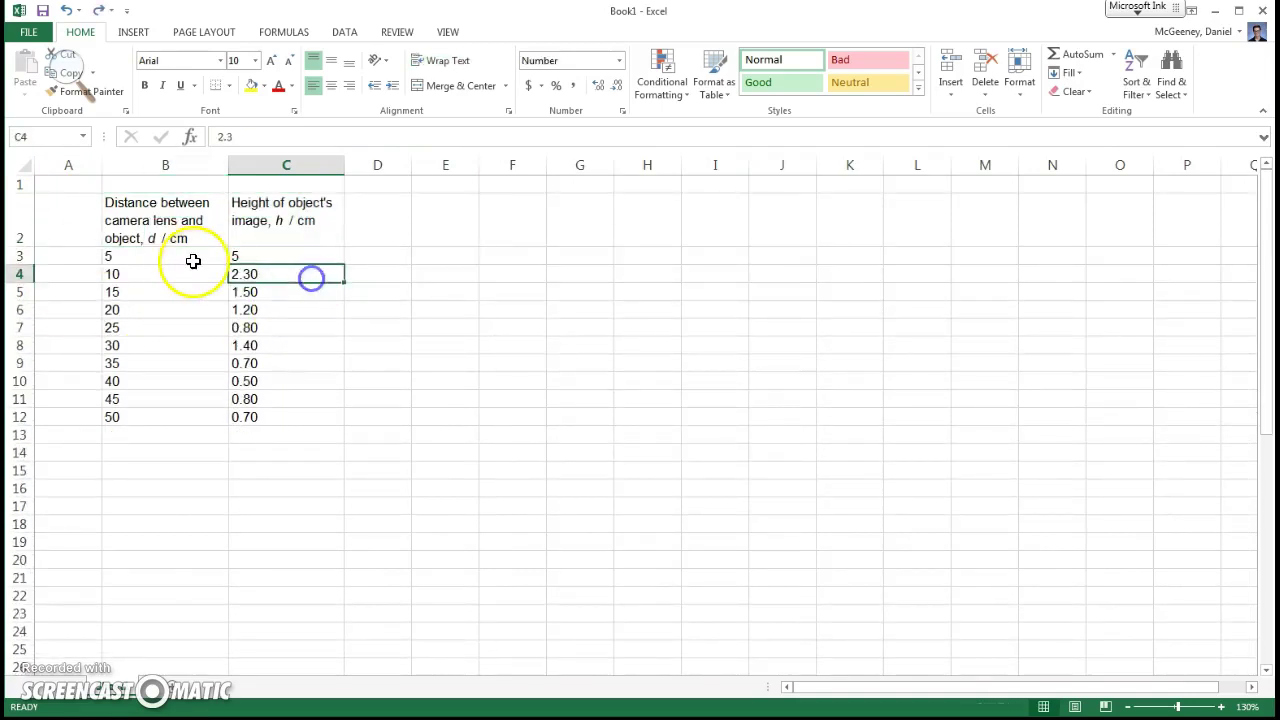
click(198, 257)
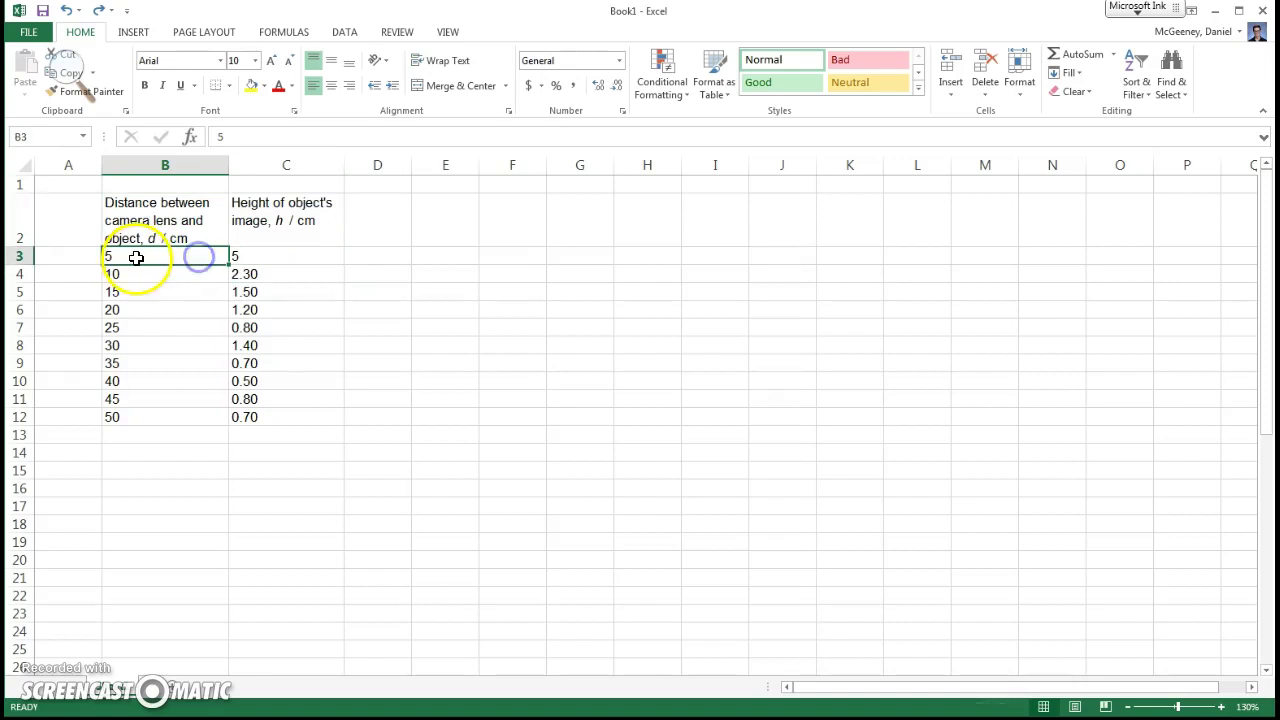
drag(134, 257, 262, 425)
key(ctrl+c)
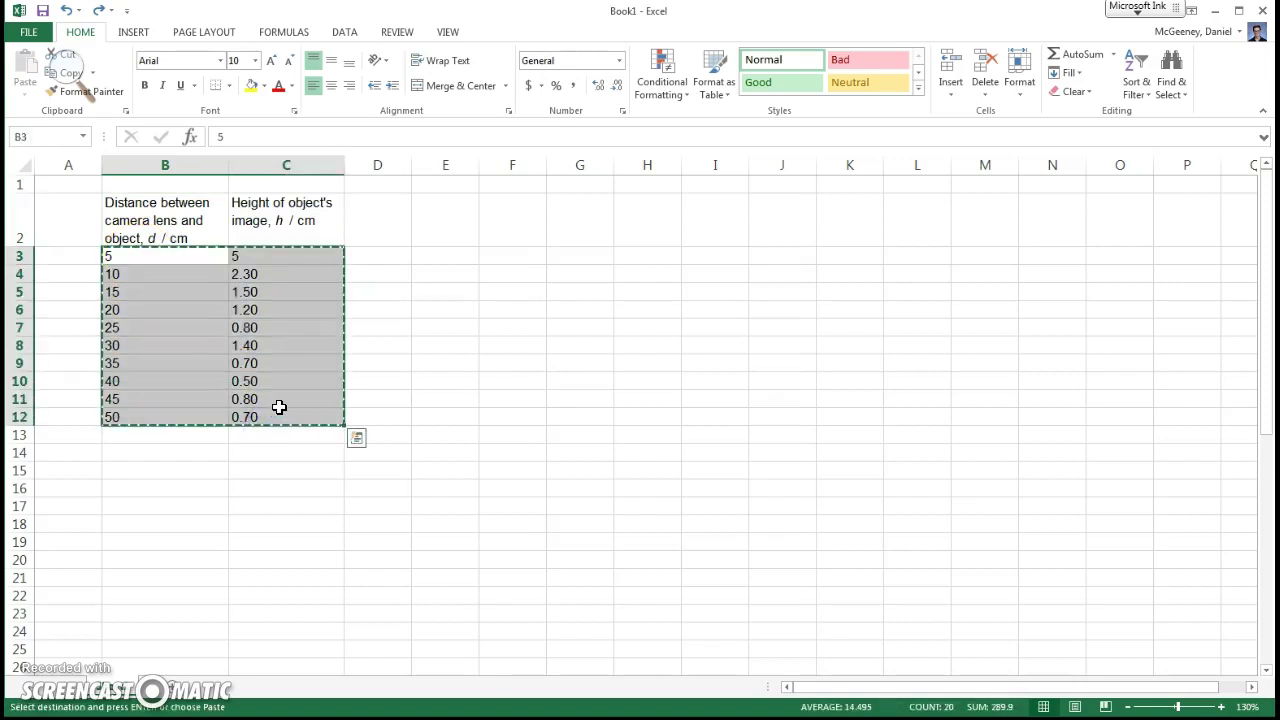
click(187, 275)
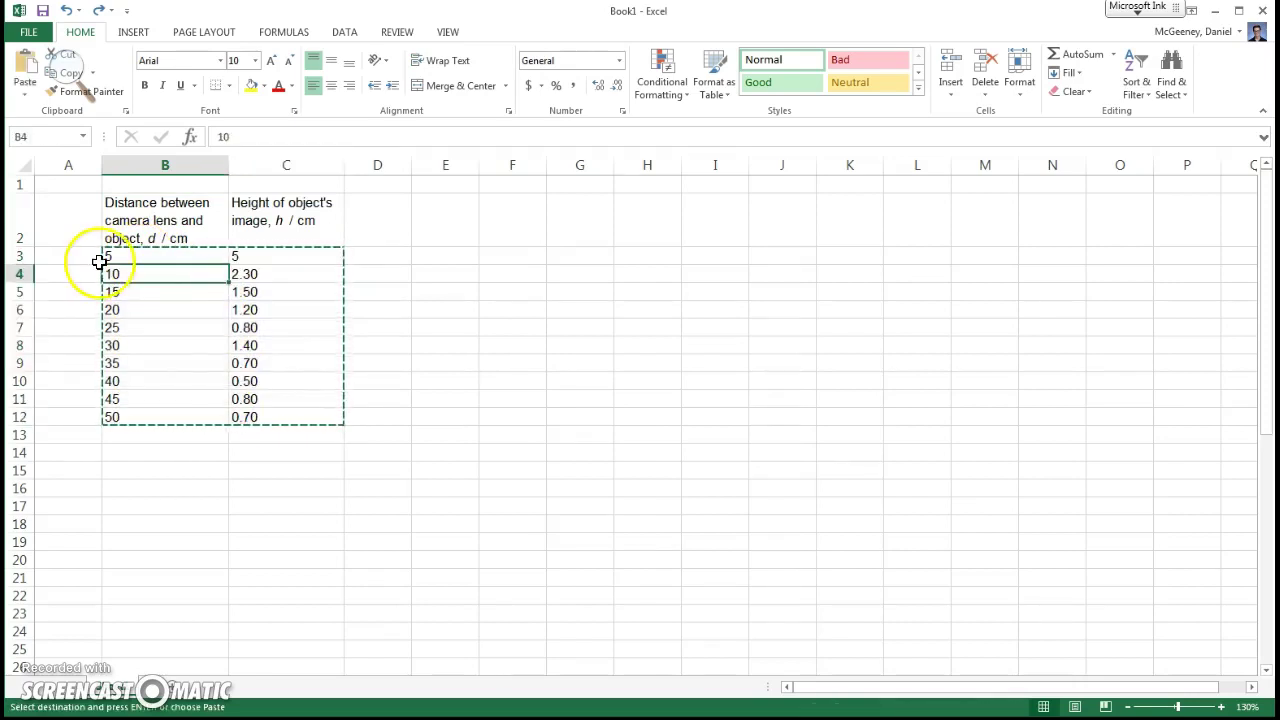
click(163, 281)
key(Return)
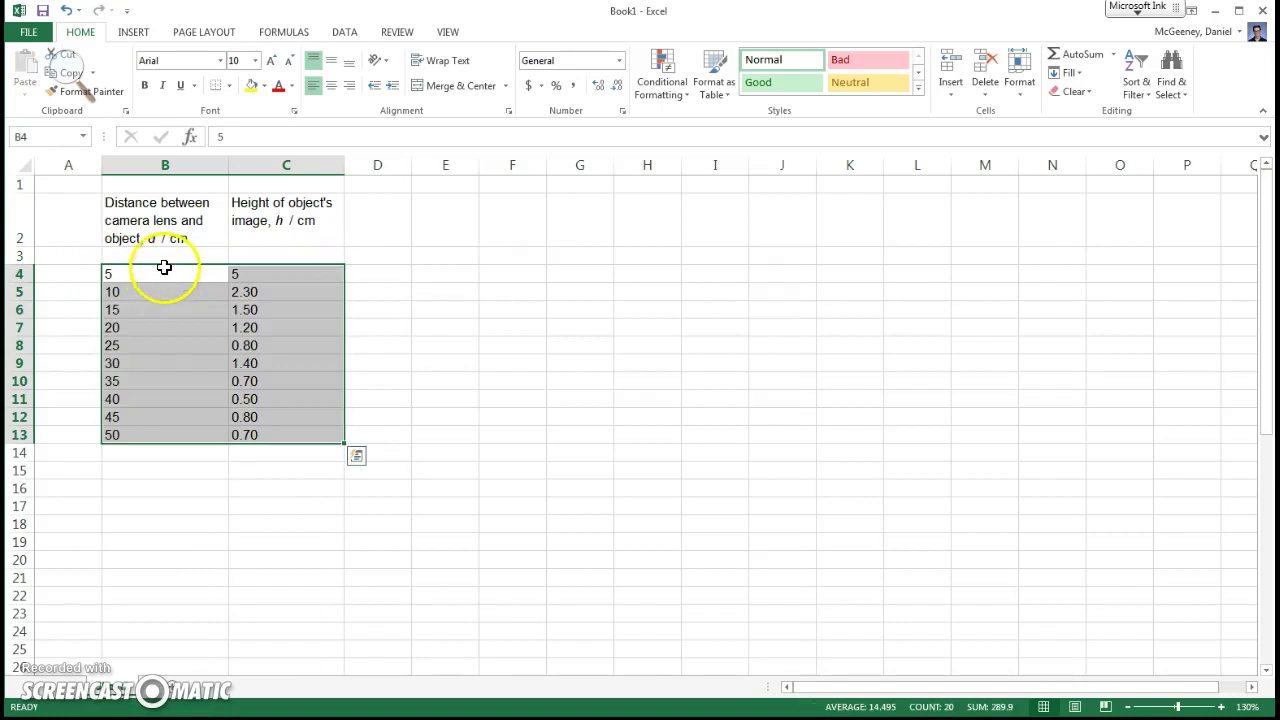
Insert a plus-minus sign (±) from the Latin-1 Supplement symbols into cell B3.
click(163, 255)
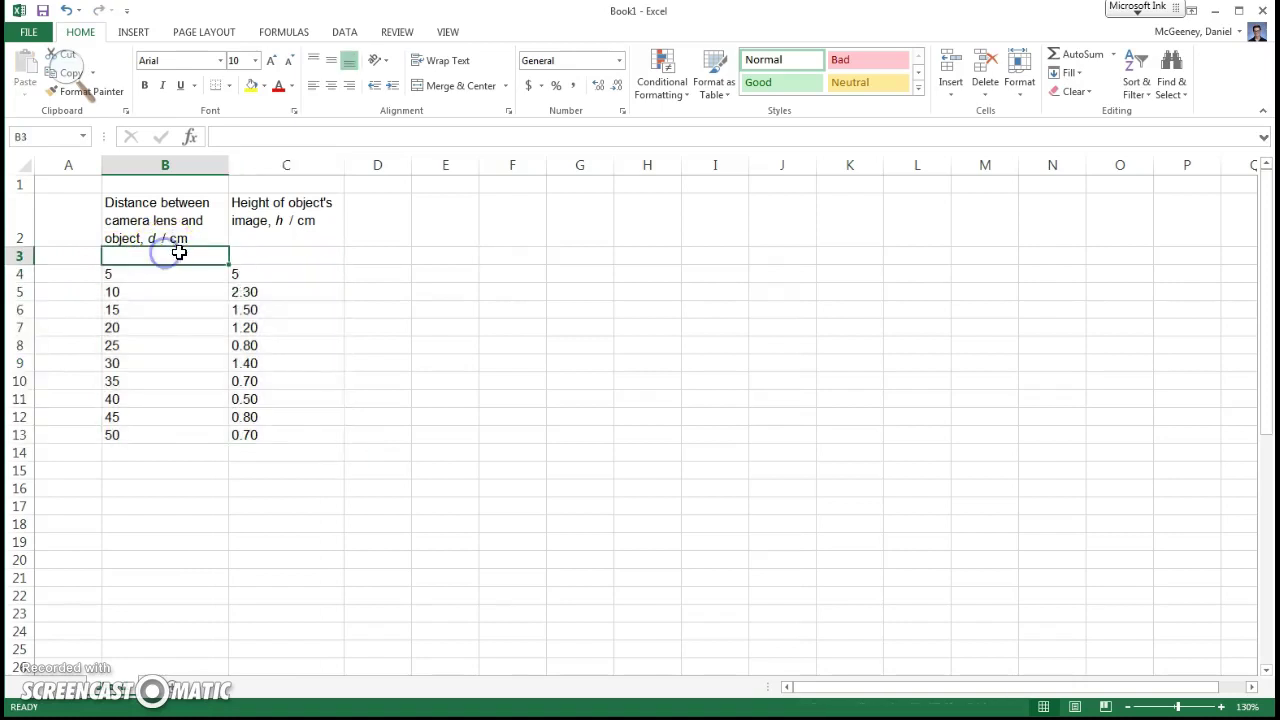
click(133, 32)
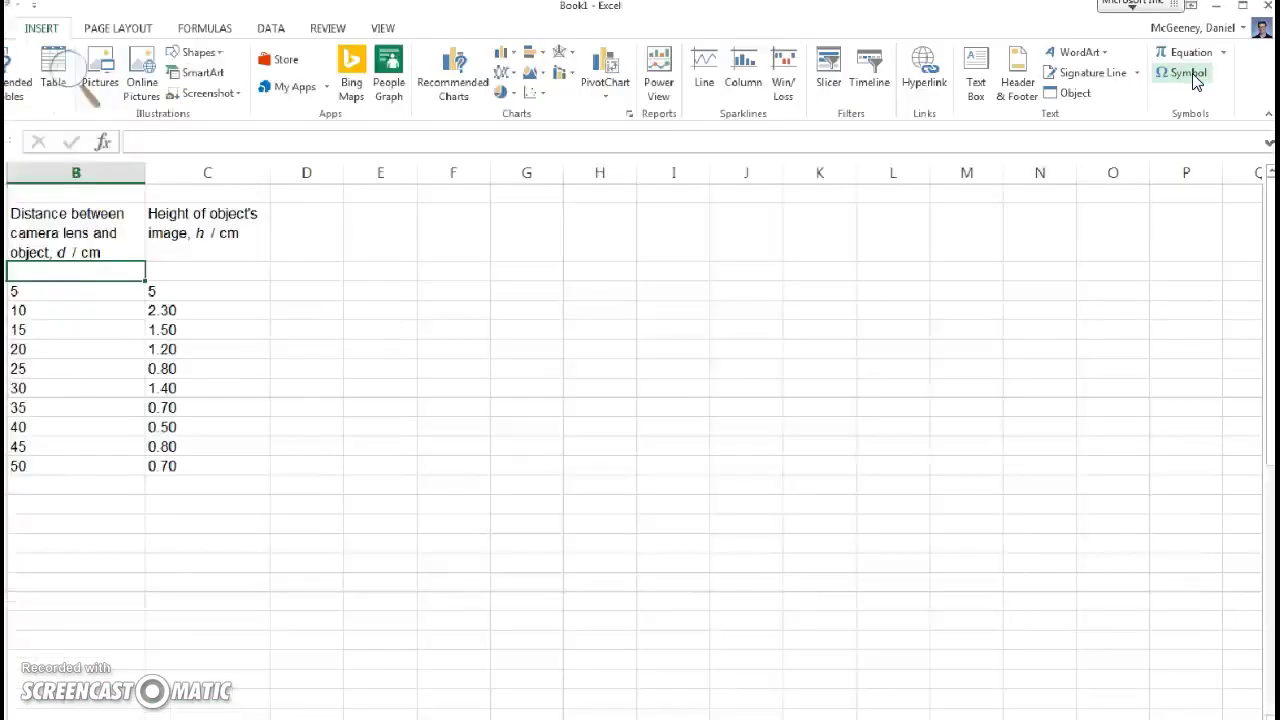
click(1193, 78)
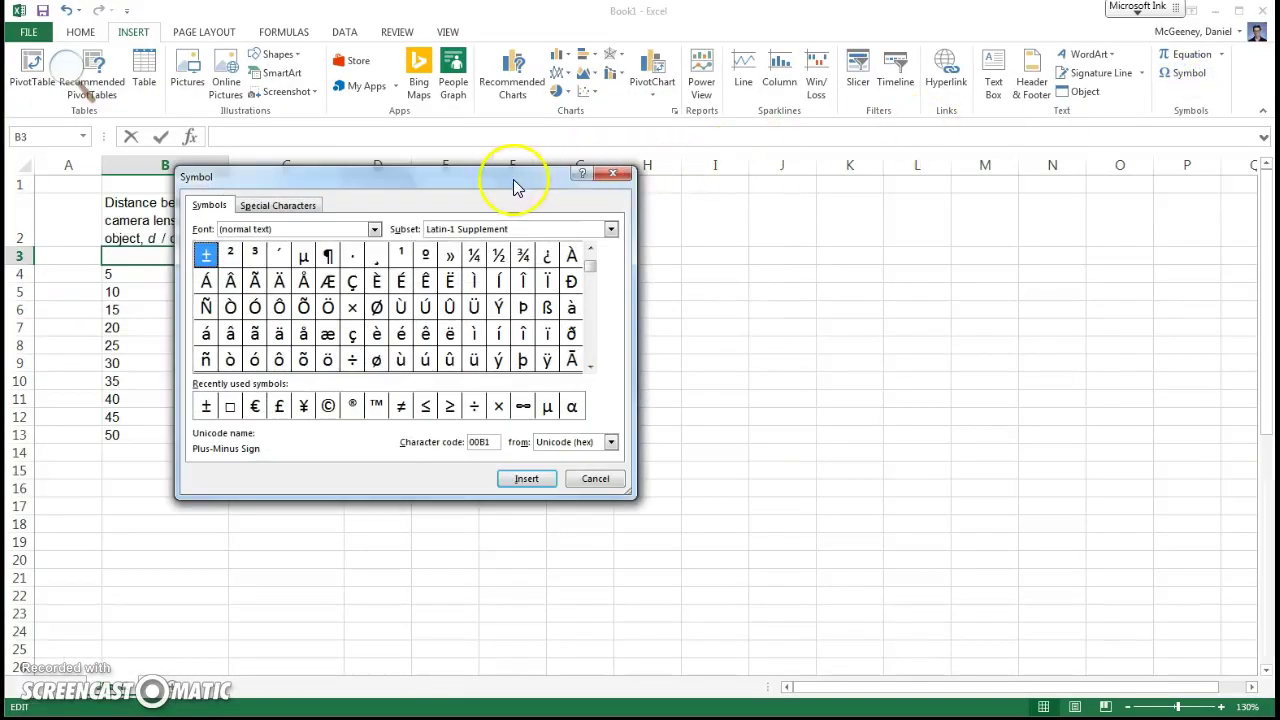
drag(508, 178, 642, 176)
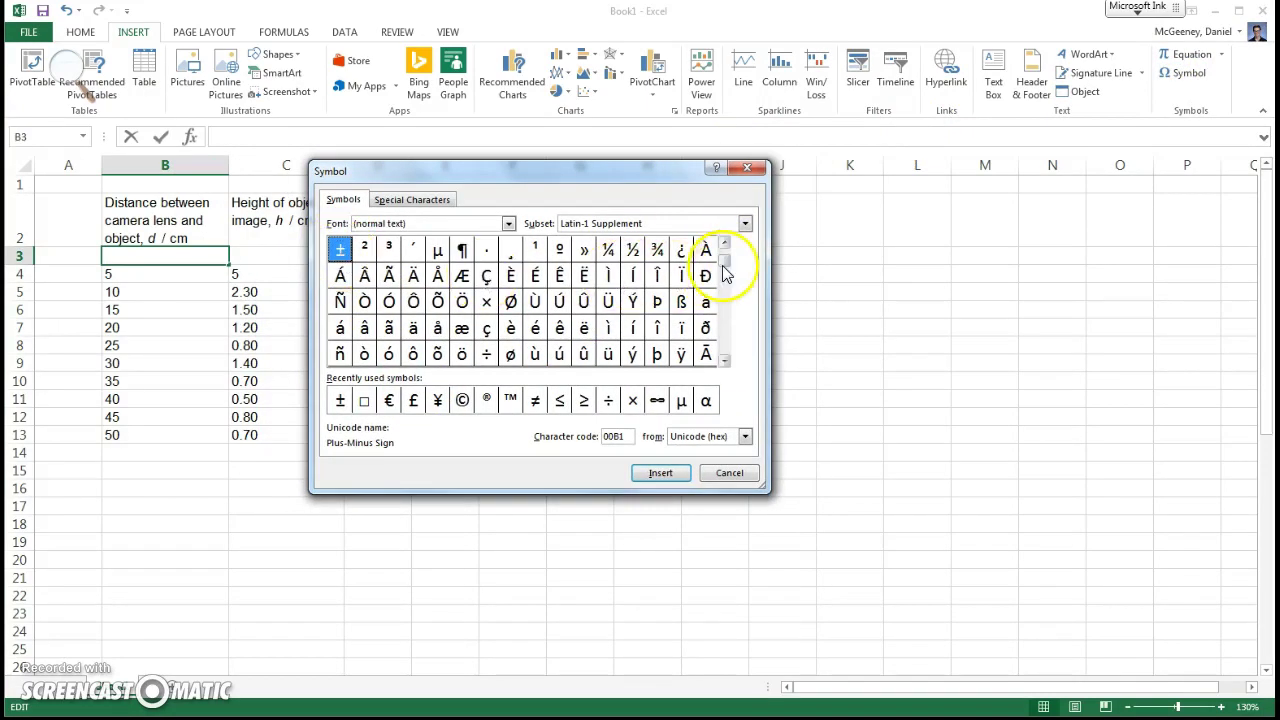
mouse_move(726, 287)
mouse_down()
mouse_move(733, 338)
mouse_move(729, 303)
mouse_up()
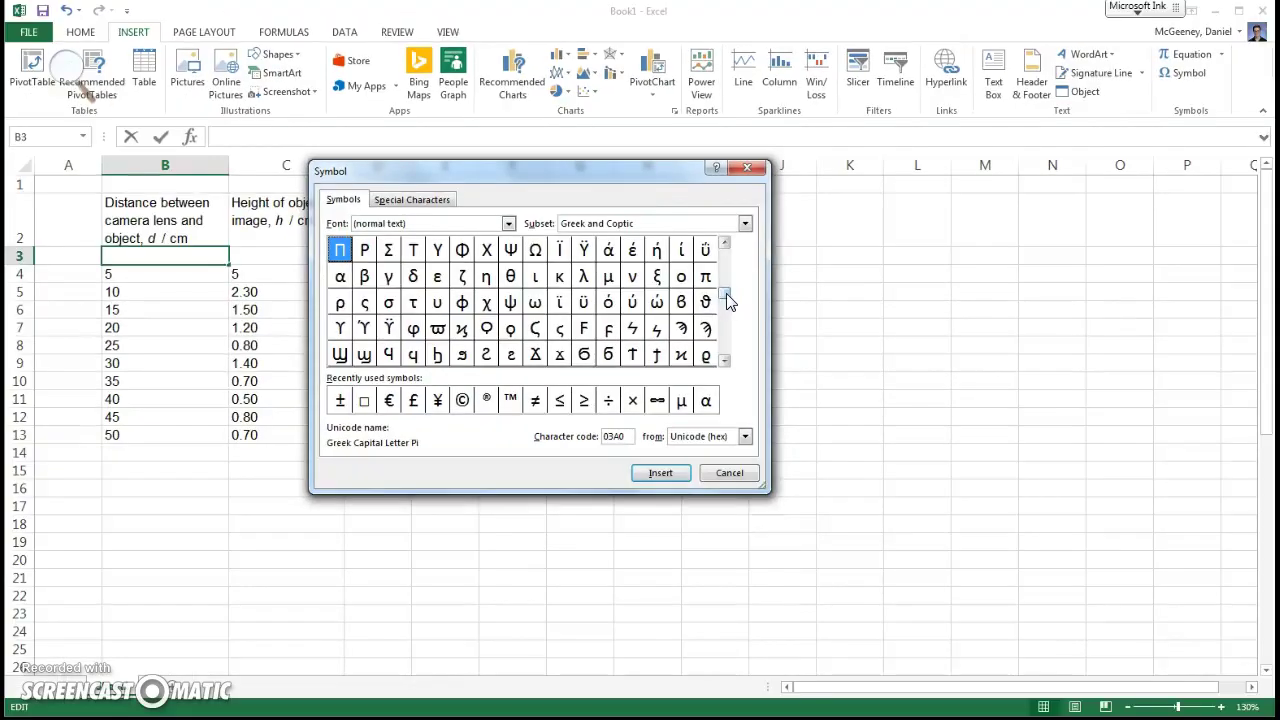
drag(718, 268, 718, 245)
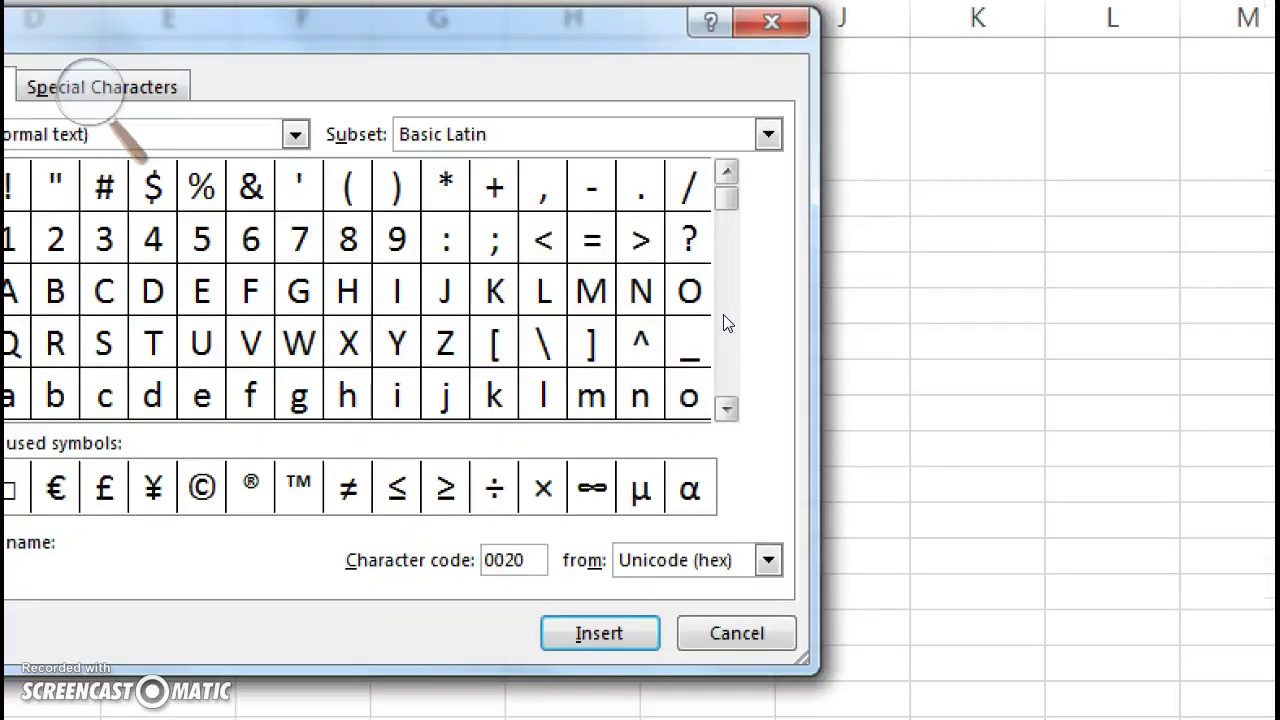
click(723, 314)
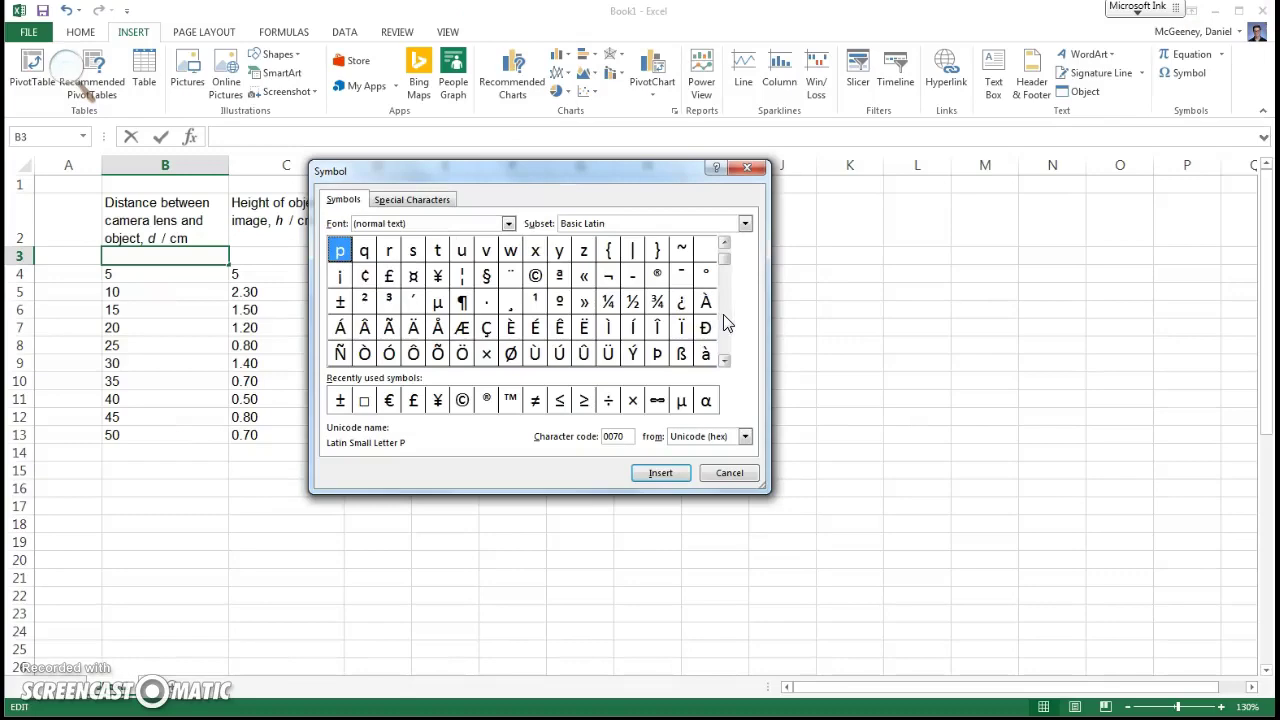
click(341, 303)
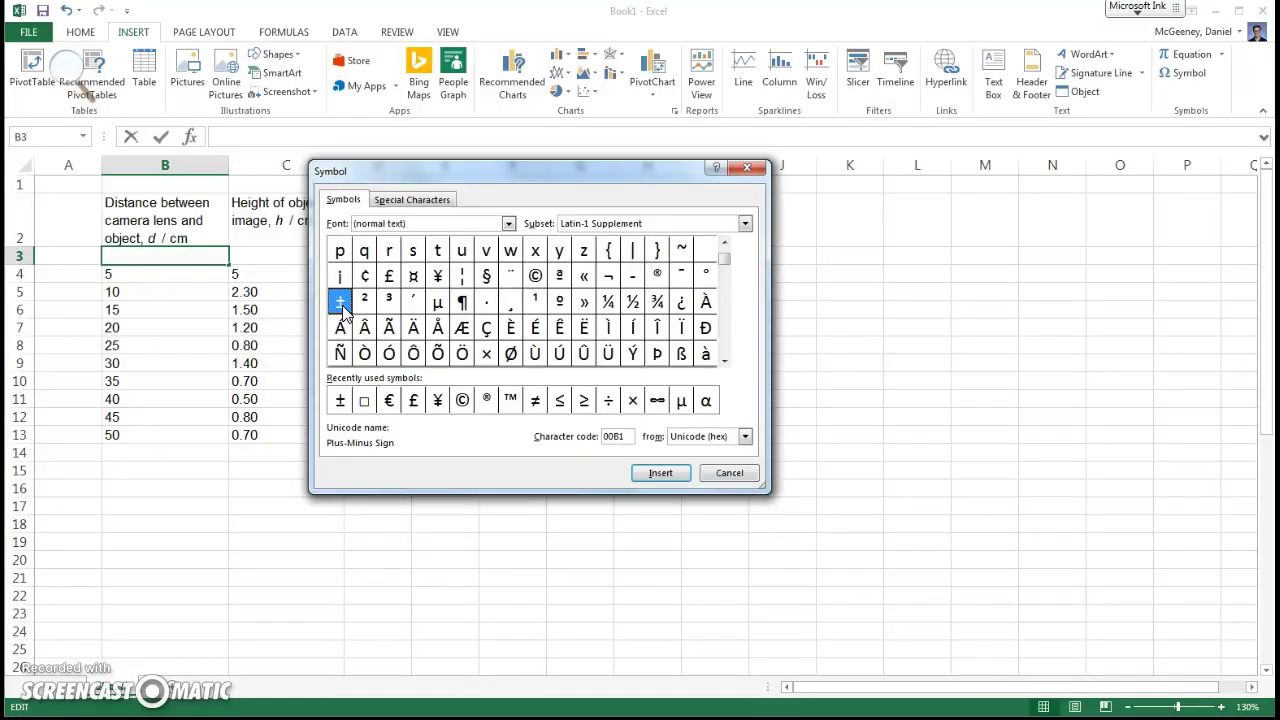
click(660, 473)
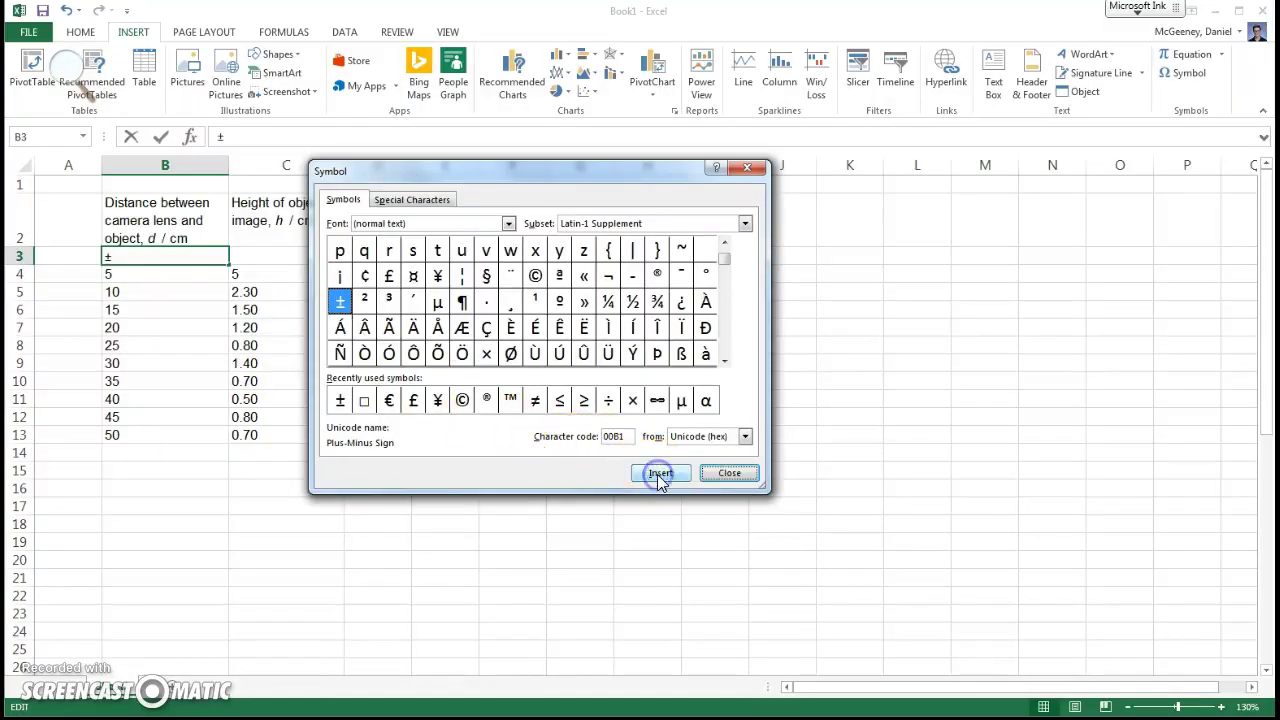
click(730, 474)
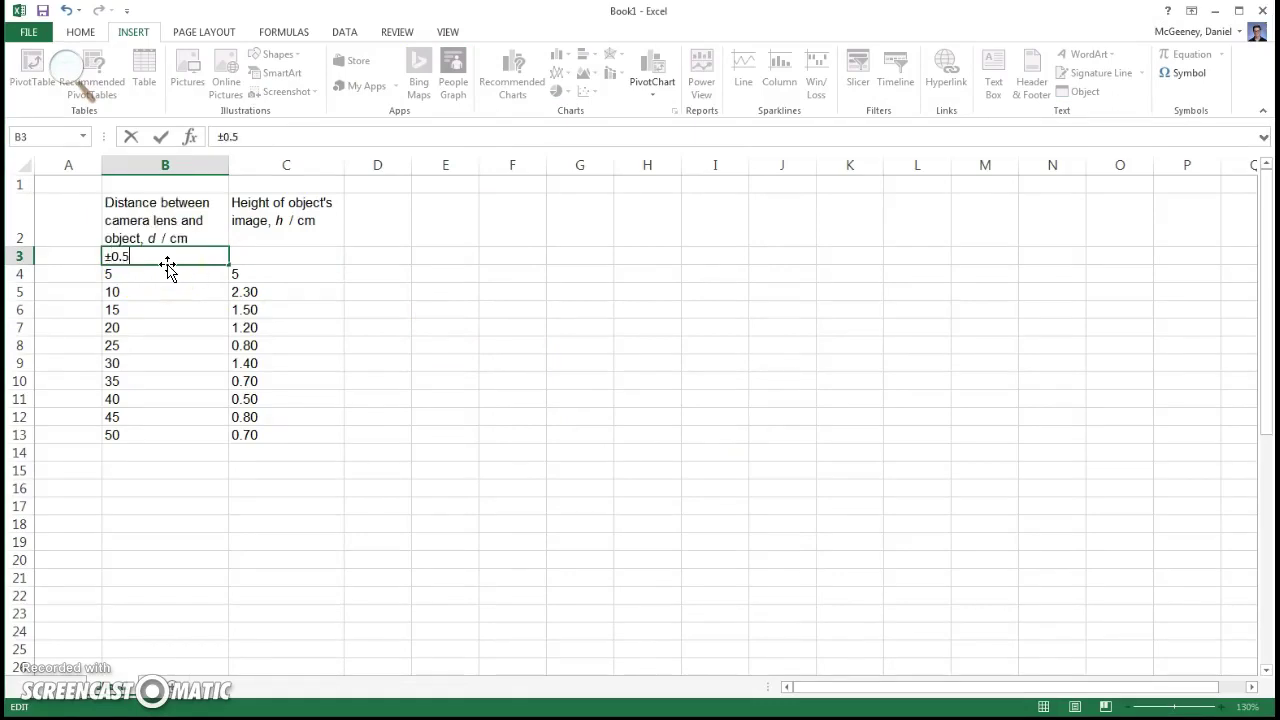
Complete the distance uncertainty in B3 so the cell reads ±0.5 cm.
text(0.5)
key(Return)
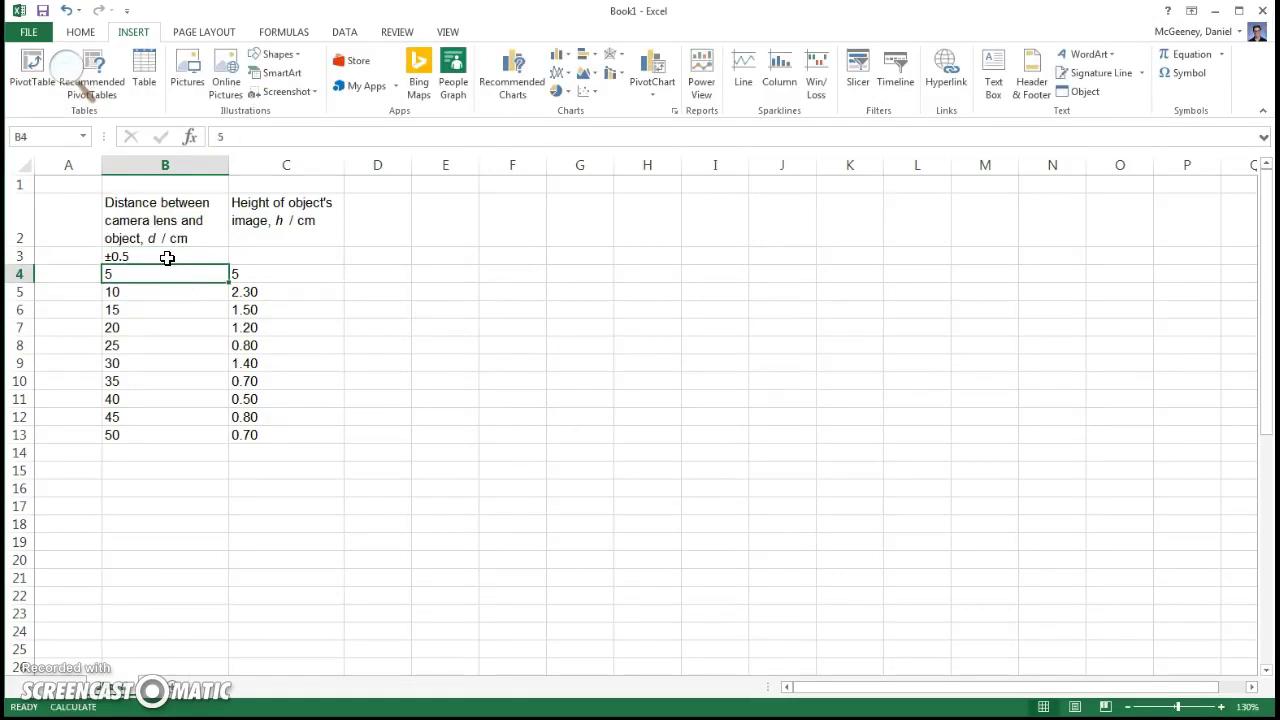
click(167, 258)
click(263, 137)
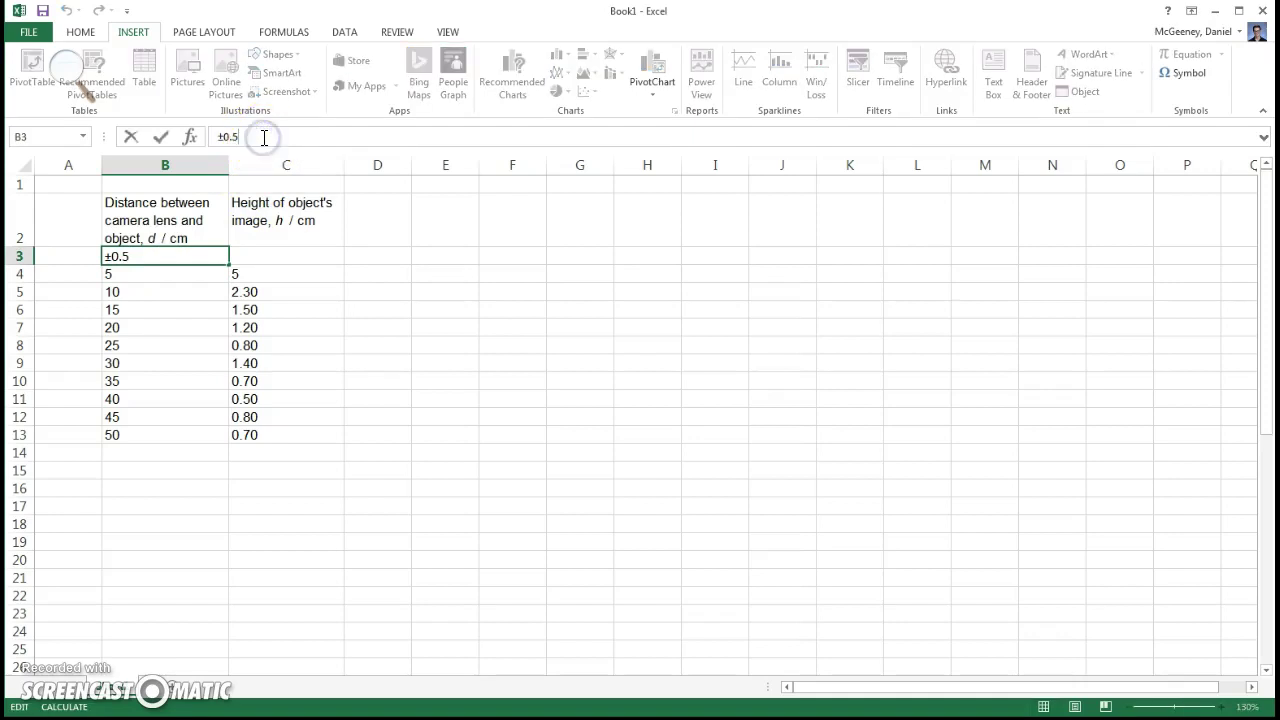
key(Return)
key(Up)
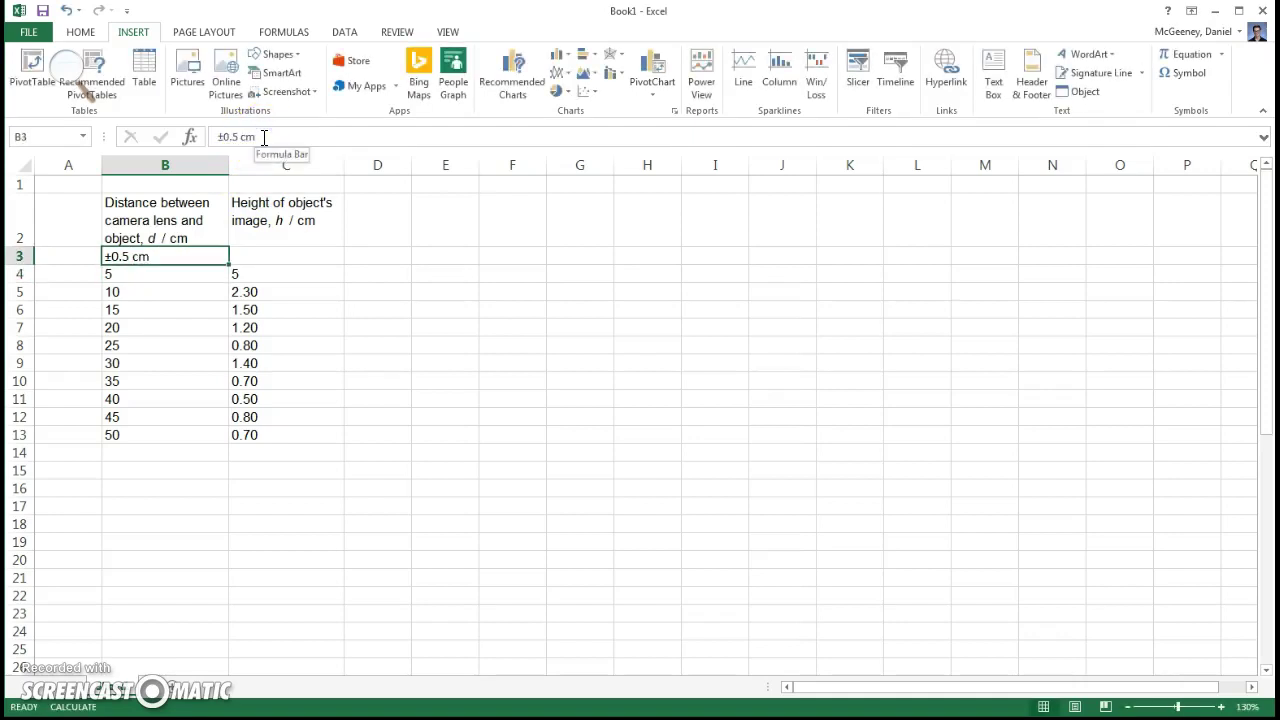
Change the font of the uncertainty in B3 to Arial.
click(80, 32)
click(193, 55)
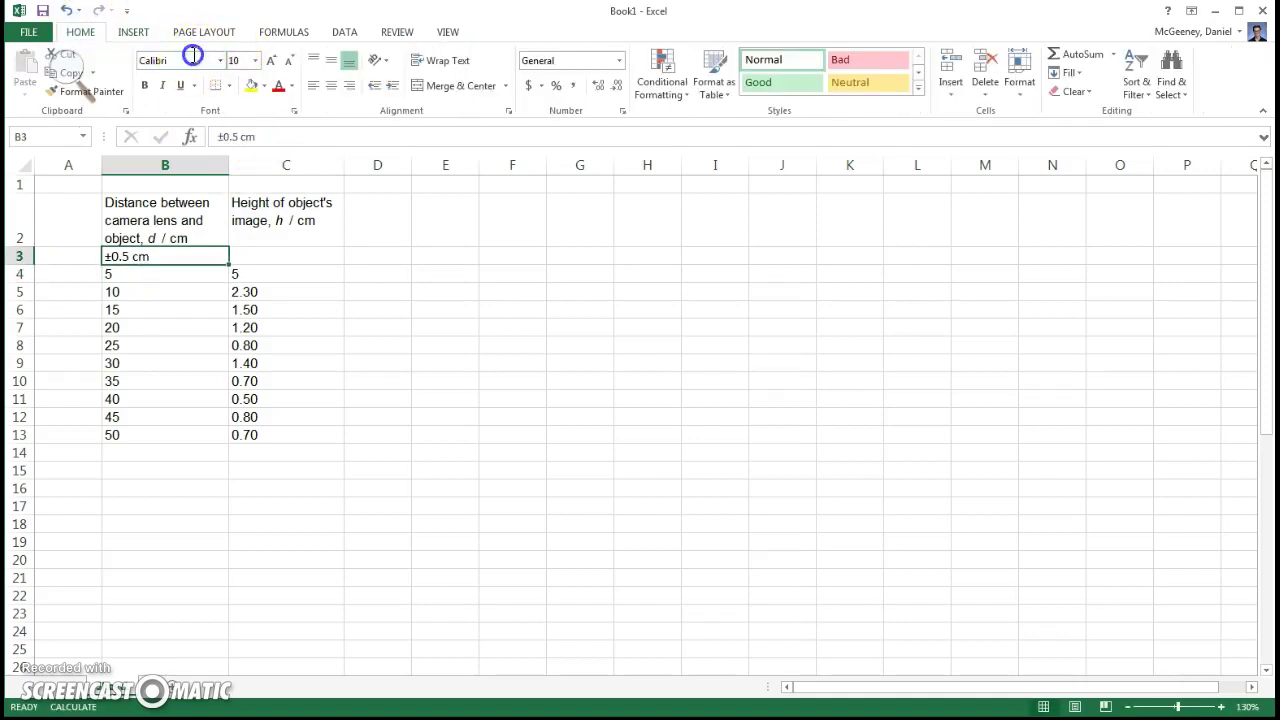
text(Arial)
key(Tab)
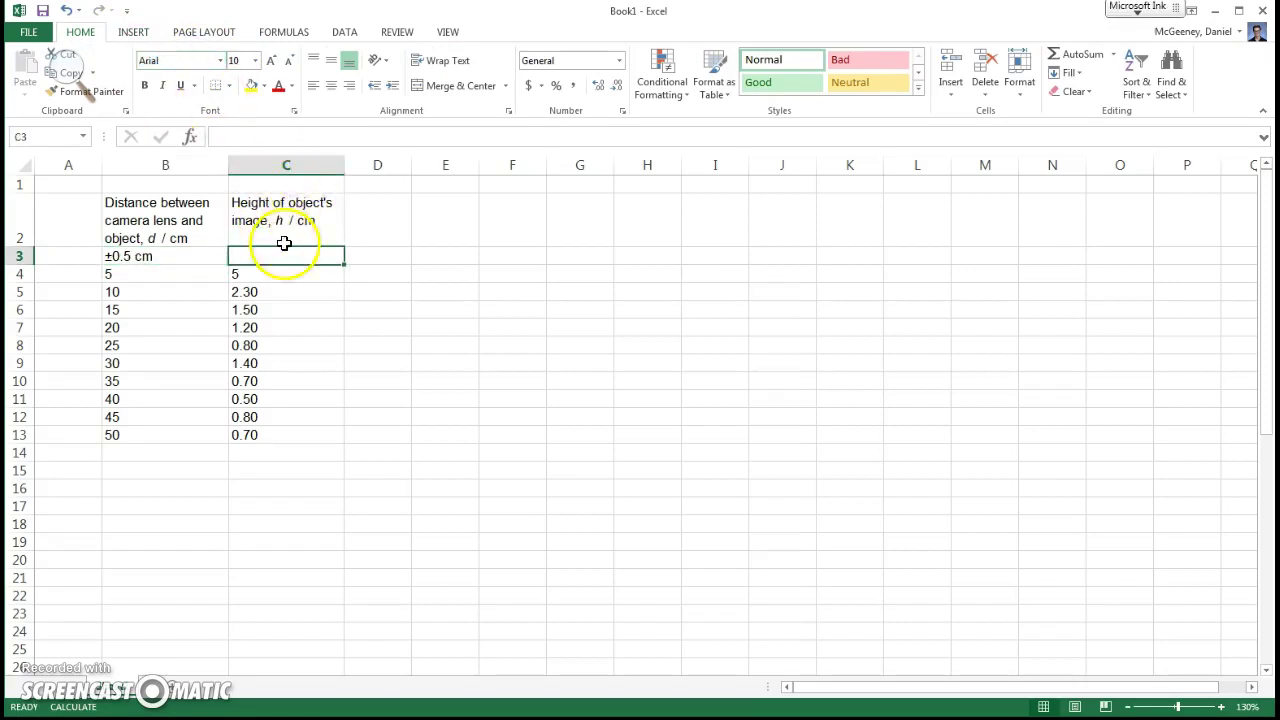
Copy the uncertainty from B3 into C3 and change the copy to ±0.3 cm.
click(199, 257)
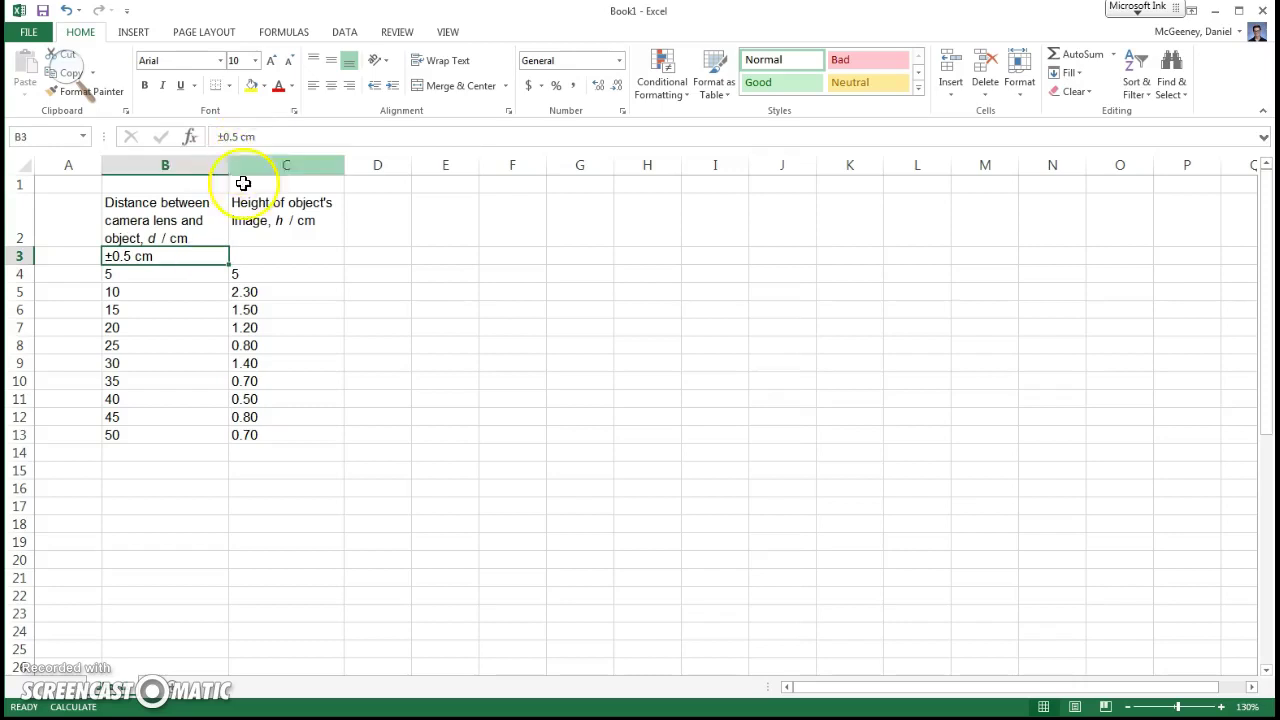
key(ctrl+c)
click(273, 258)
key(ctrl+v)
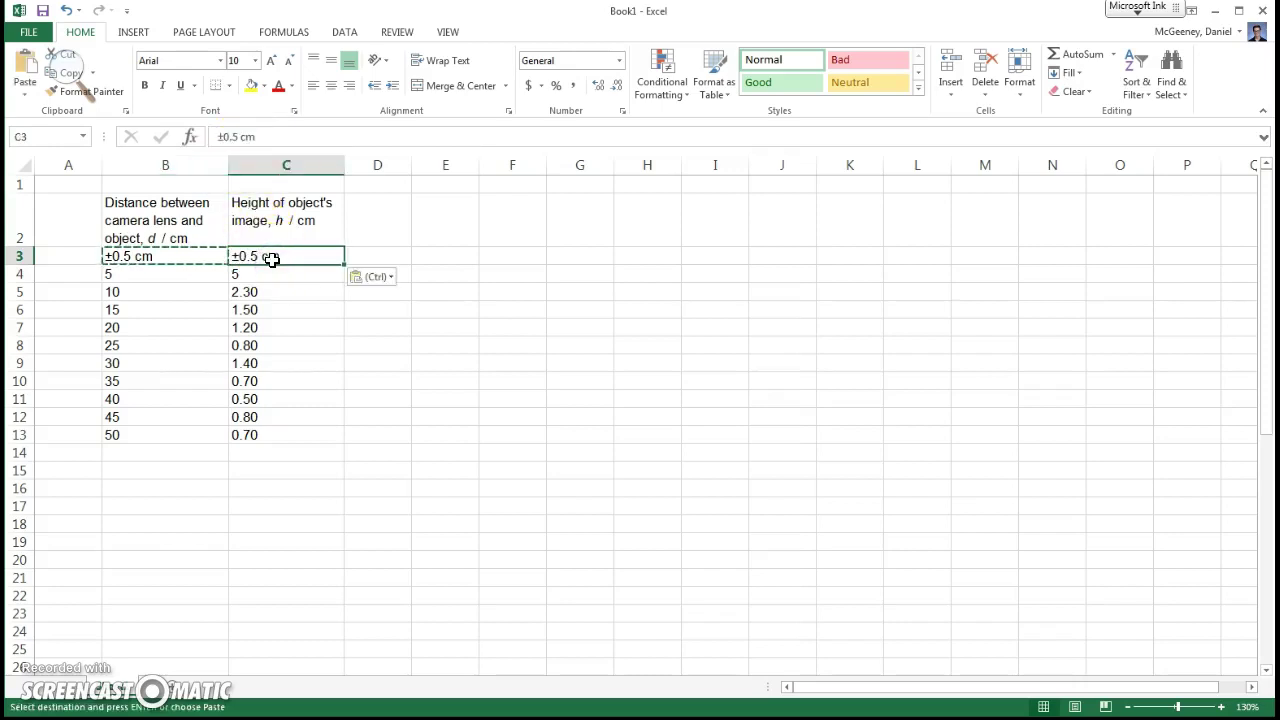
click(238, 137)
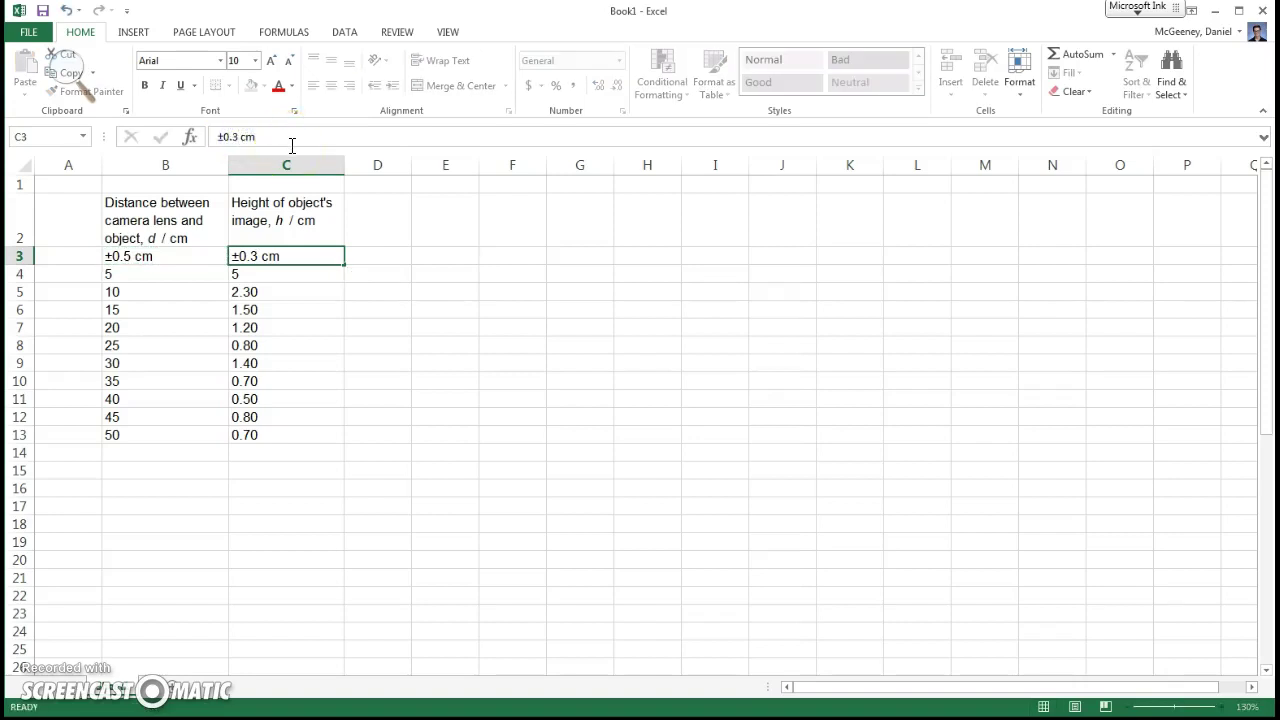
key(Return)
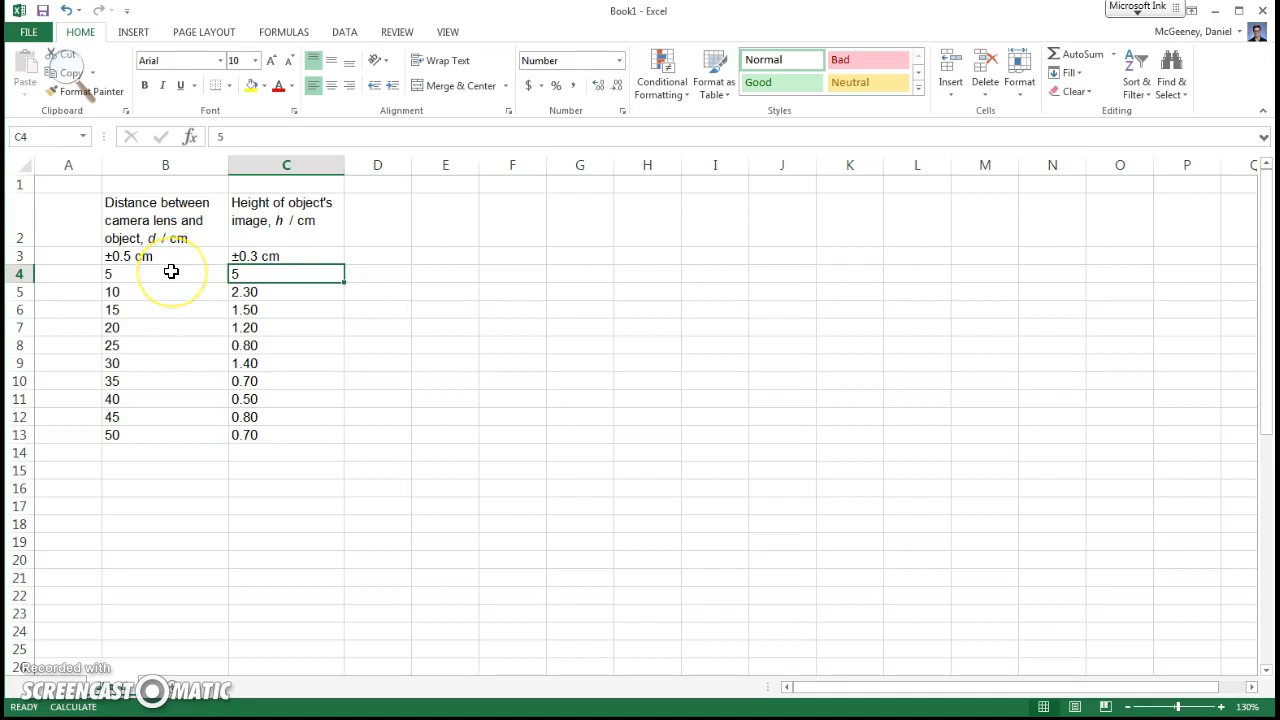
Format the distance values in B4:B13 to one decimal place, matching the precision of their uncertainty.
click(171, 271)
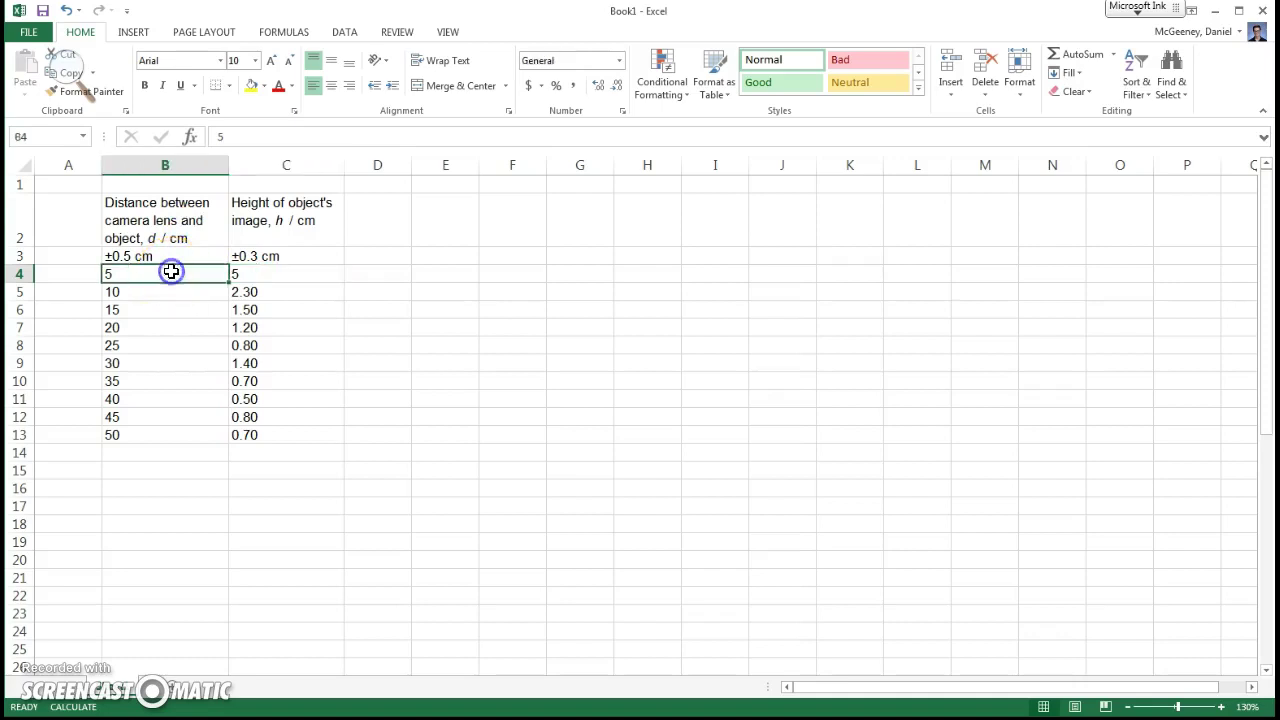
shift+click(149, 440)
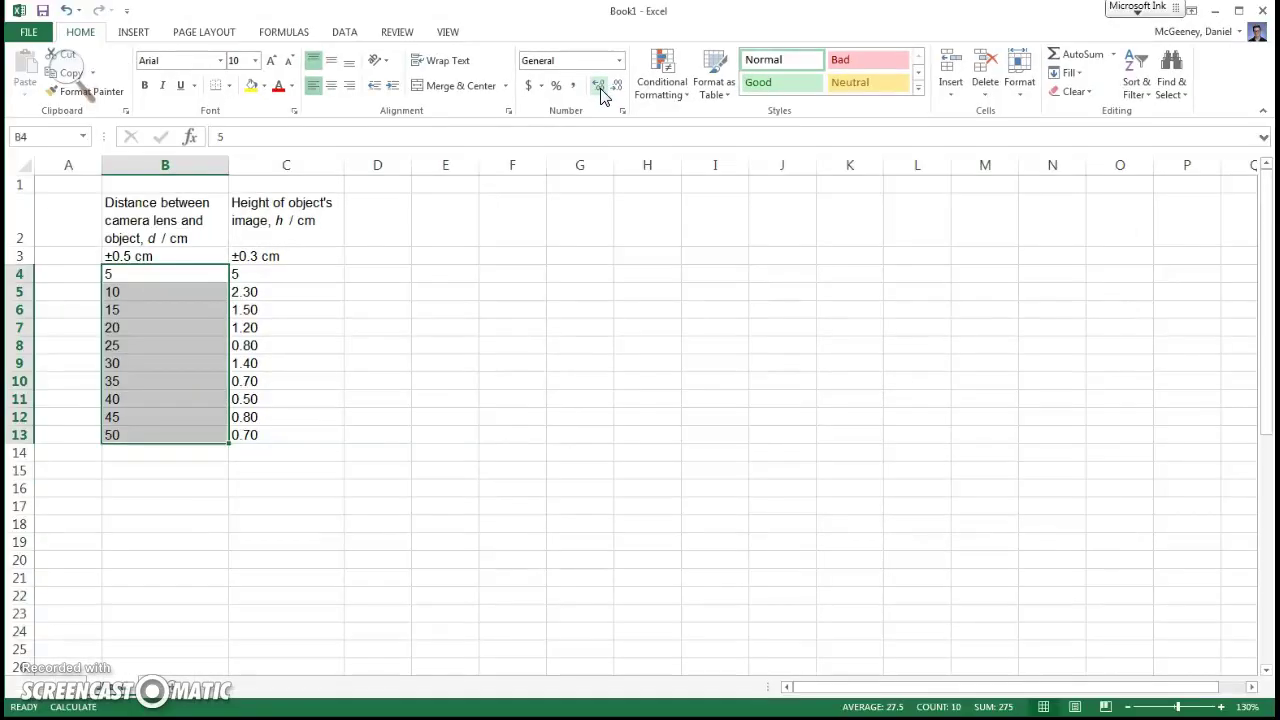
click(598, 87)
click(599, 88)
click(599, 88)
click(599, 88)
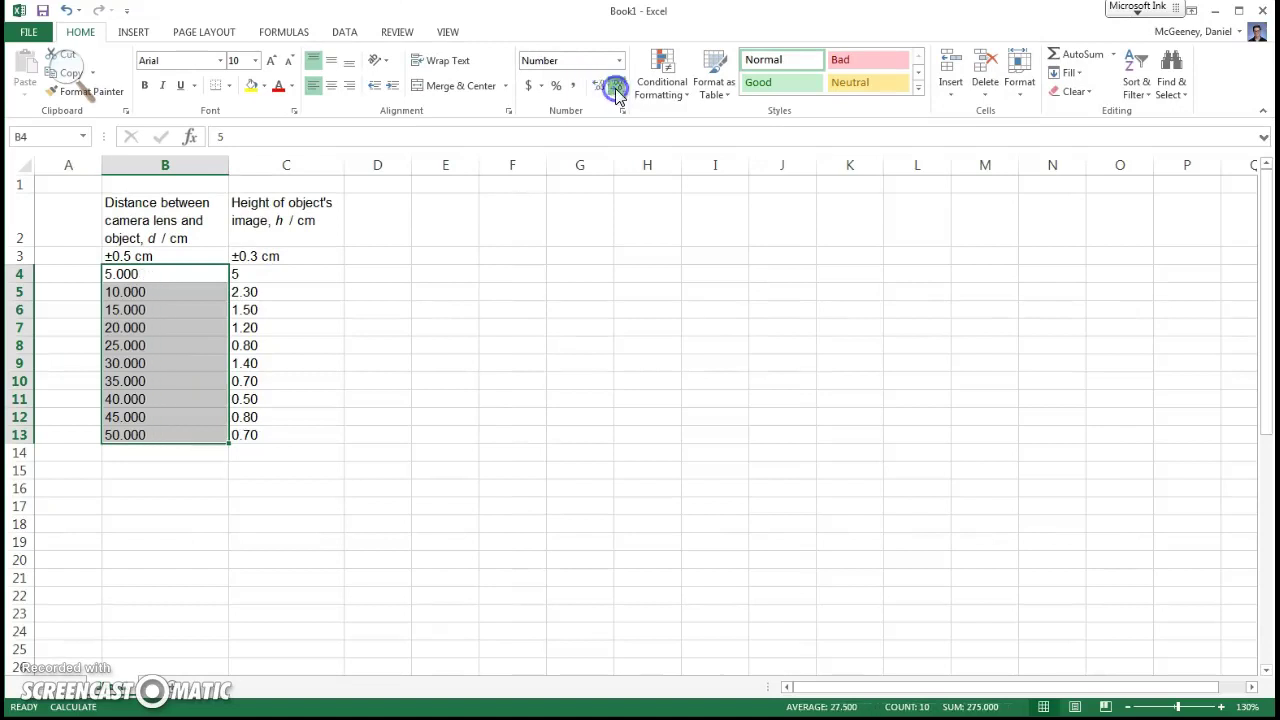
click(616, 90)
click(616, 90)
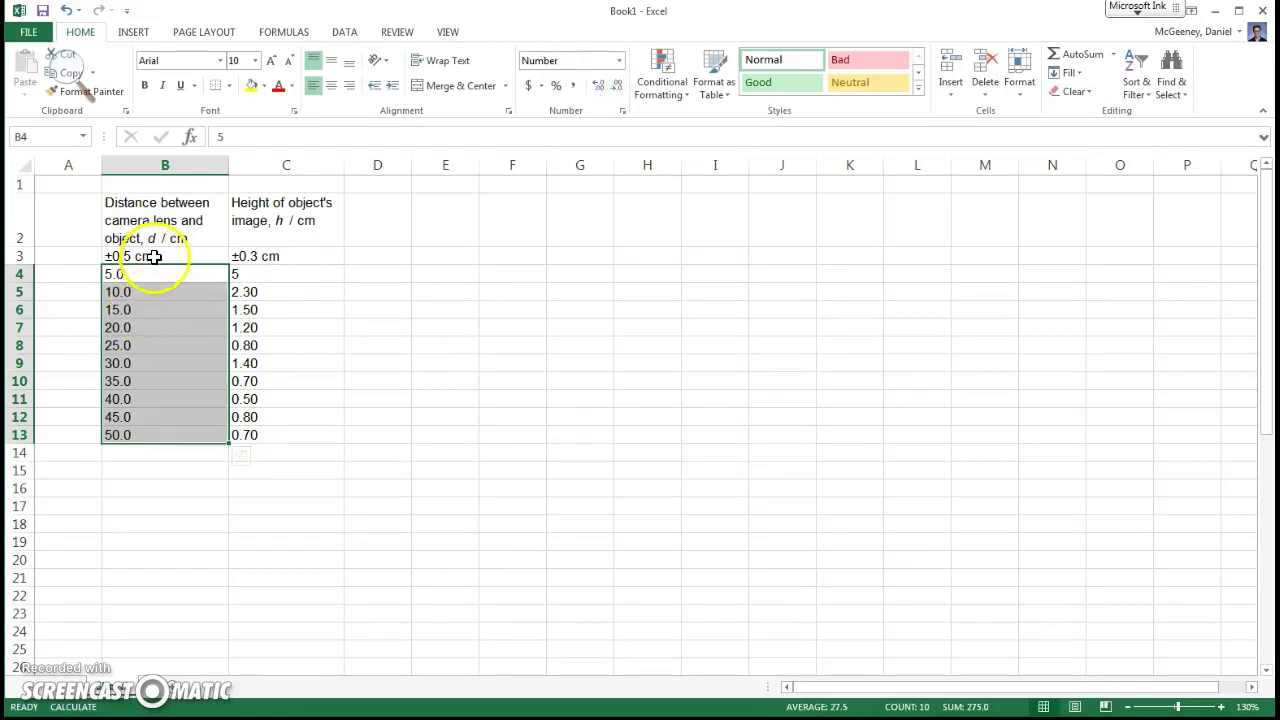
drag(153, 256, 154, 433)
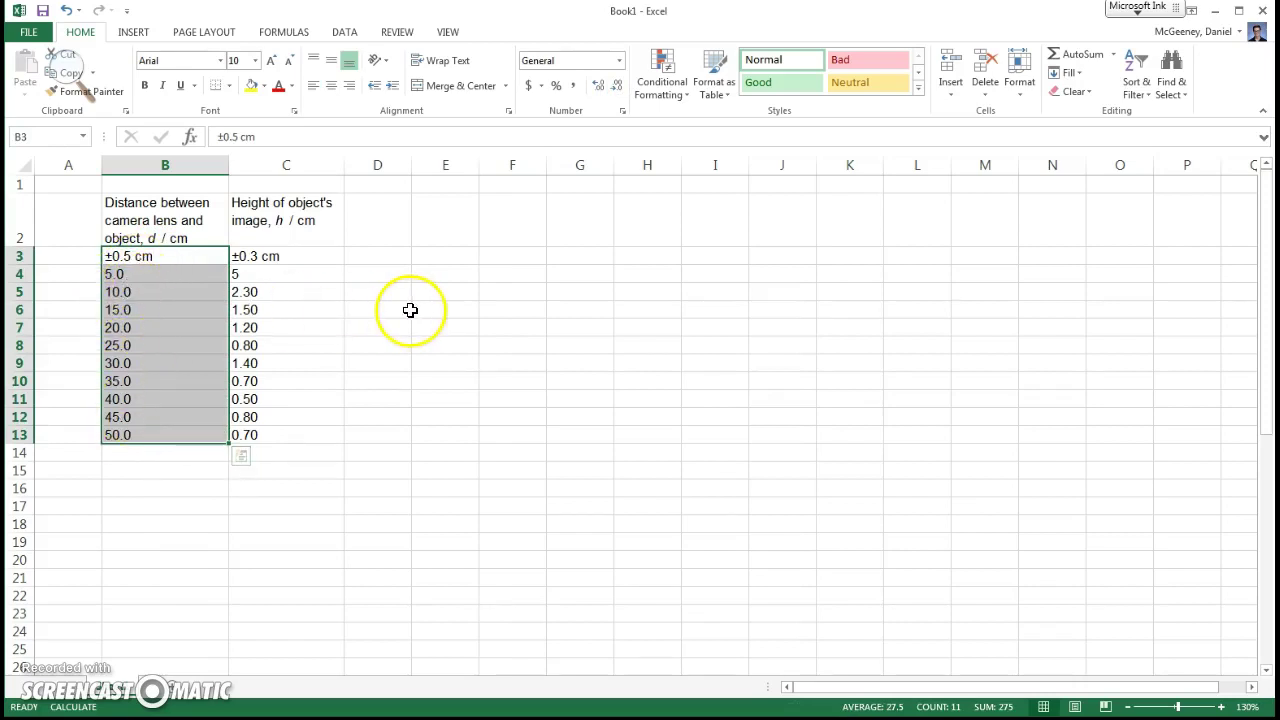
Format the image height values in C4:C13 to one decimal place, matching the precision of their uncertainty.
click(282, 275)
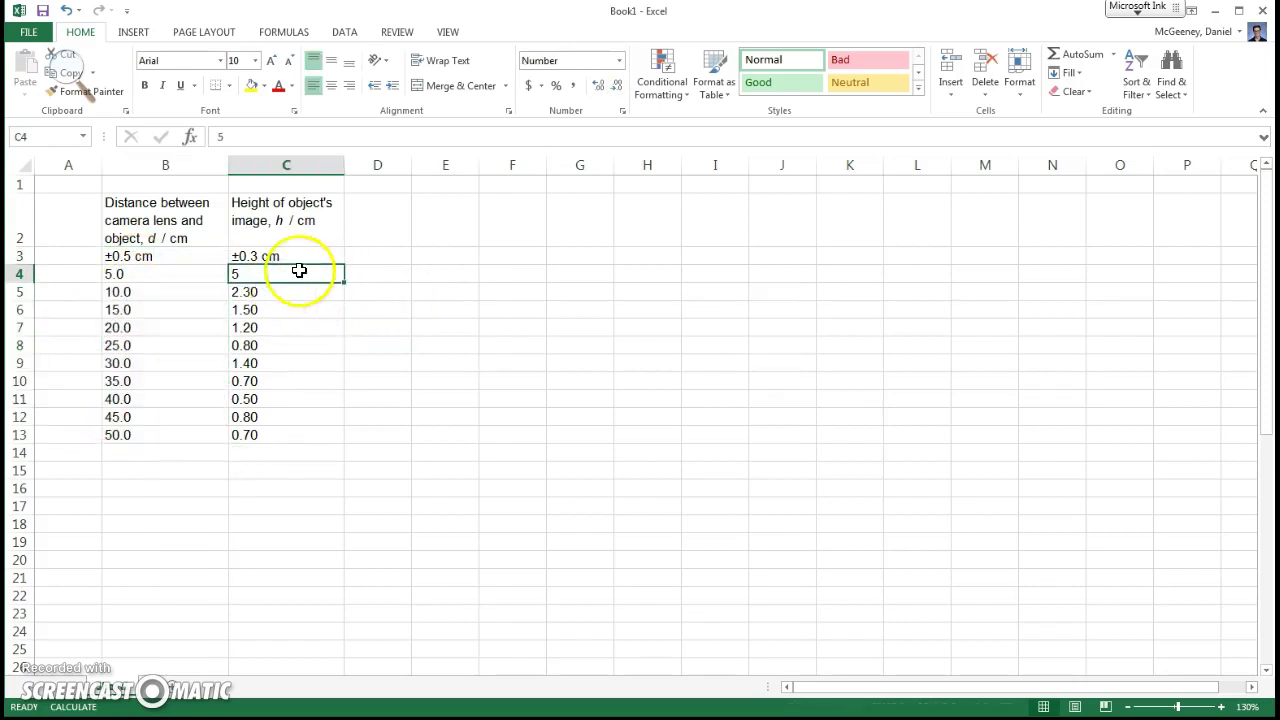
shift+click(272, 435)
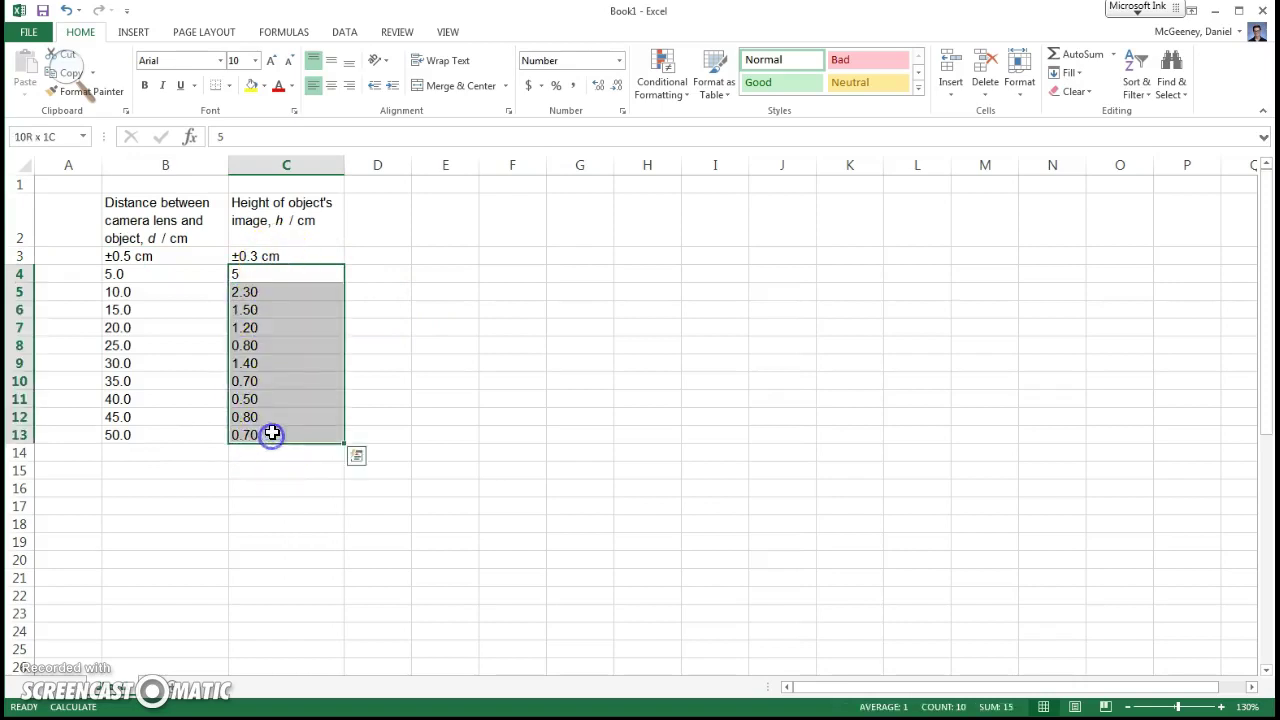
click(599, 87)
click(599, 87)
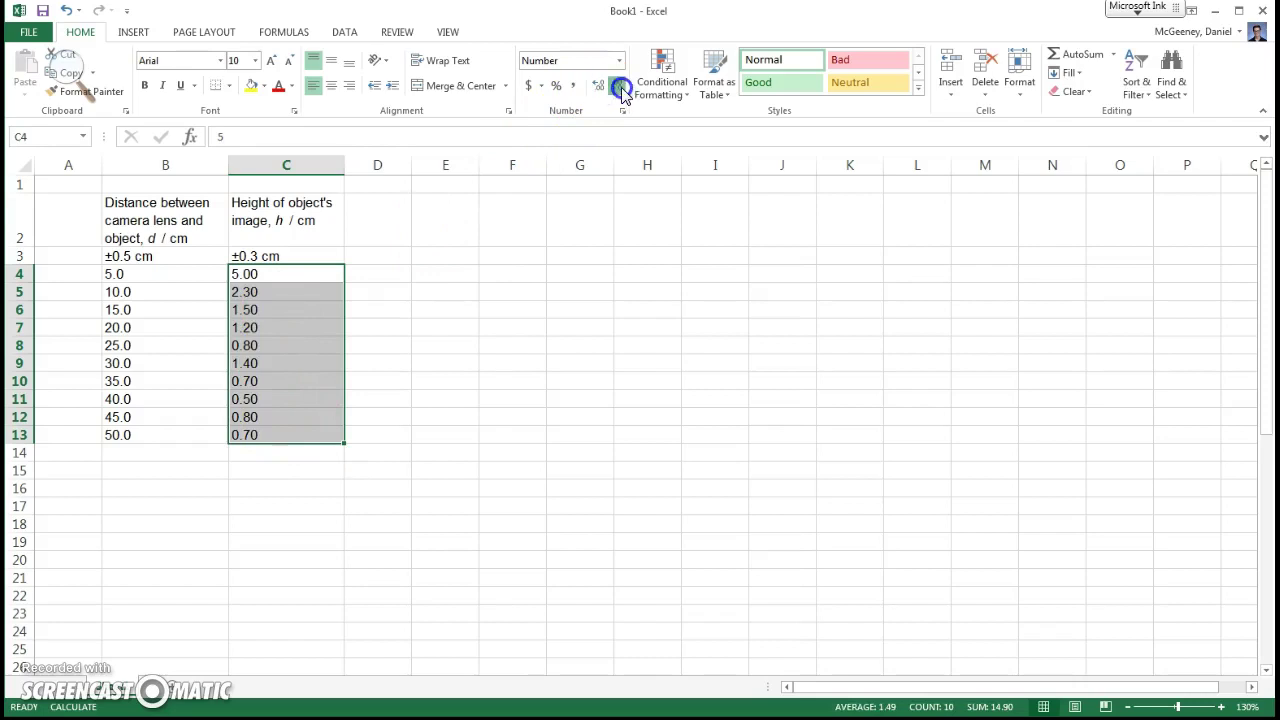
Centre the contents of the whole table in B2:C13 both horizontally and vertically.
drag(150, 238, 257, 432)
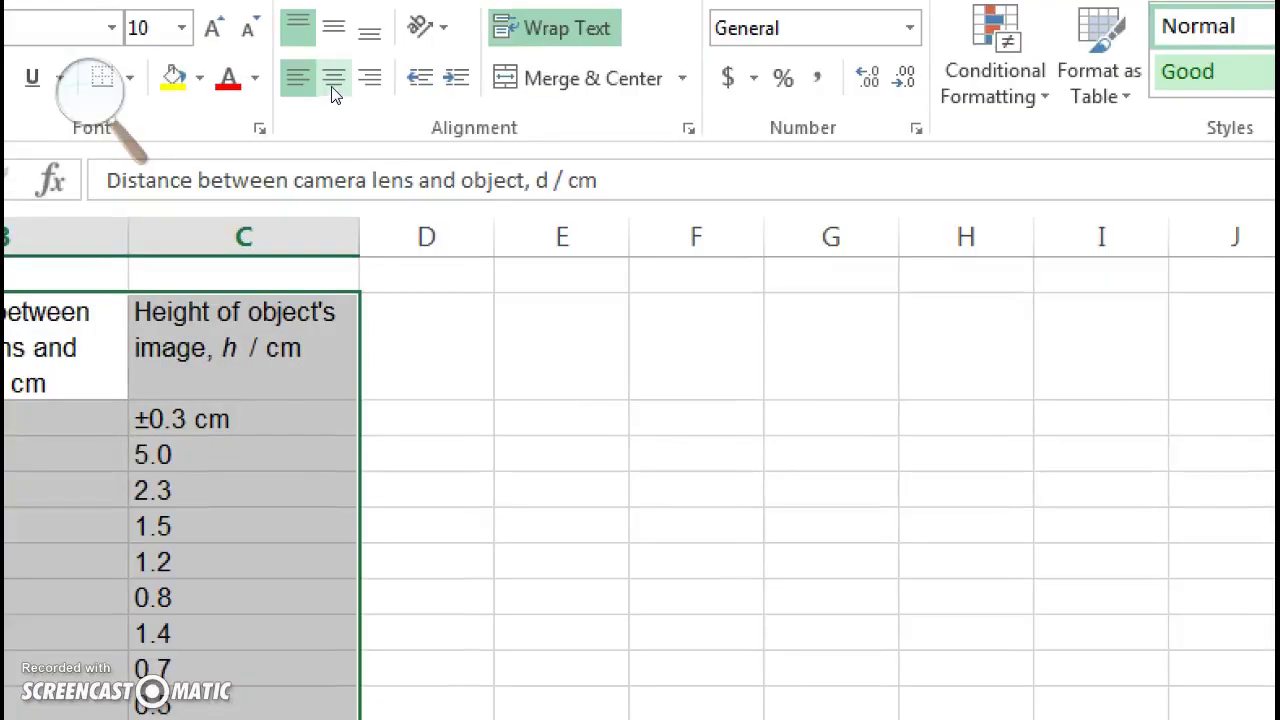
click(334, 80)
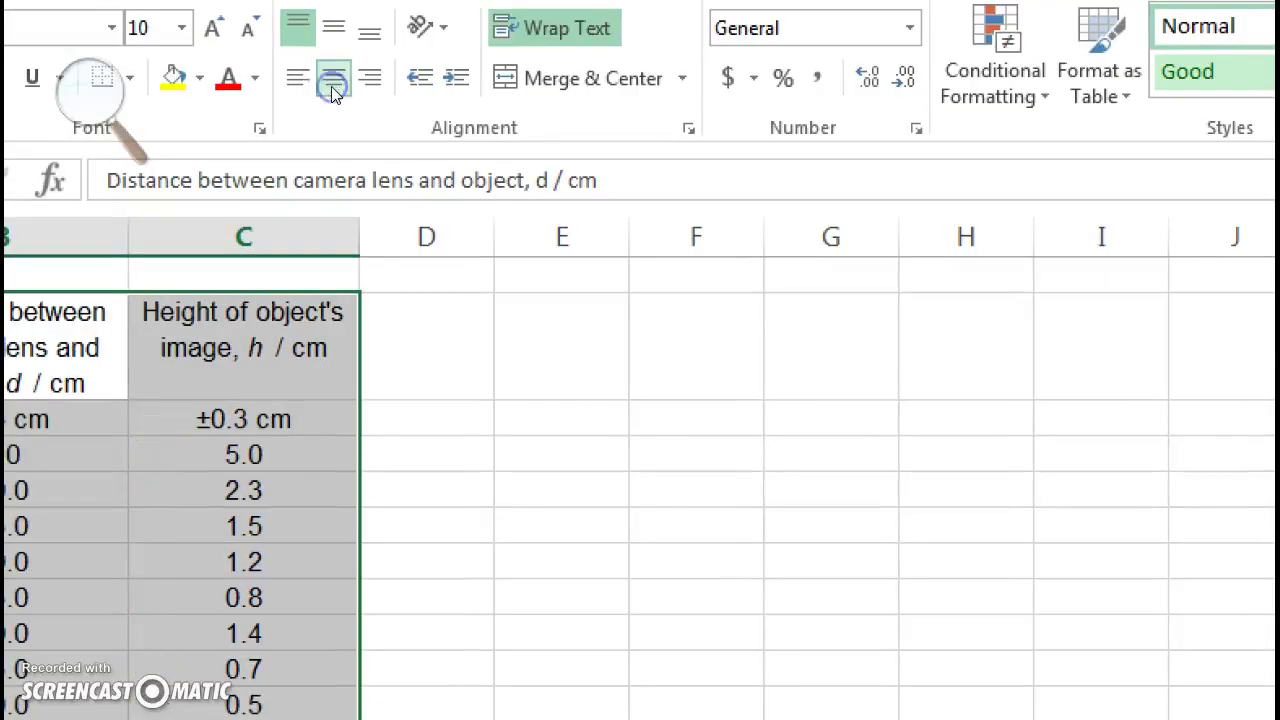
click(333, 30)
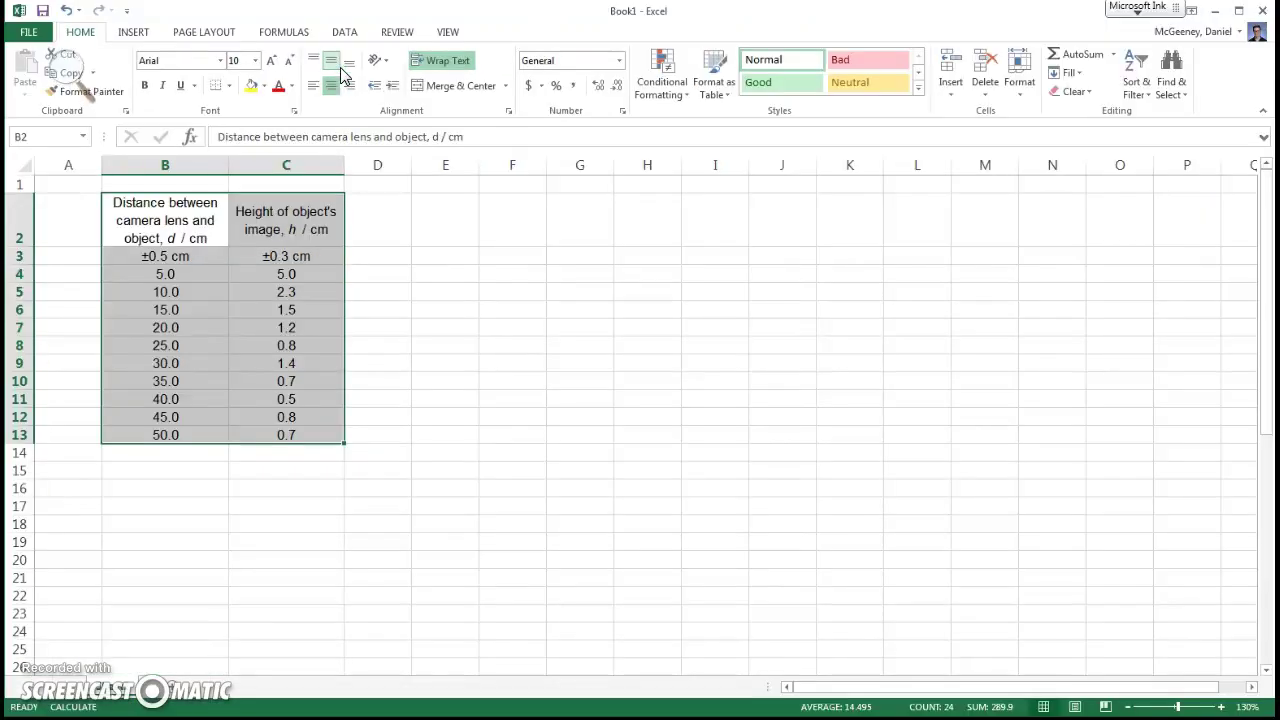
click(440, 389)
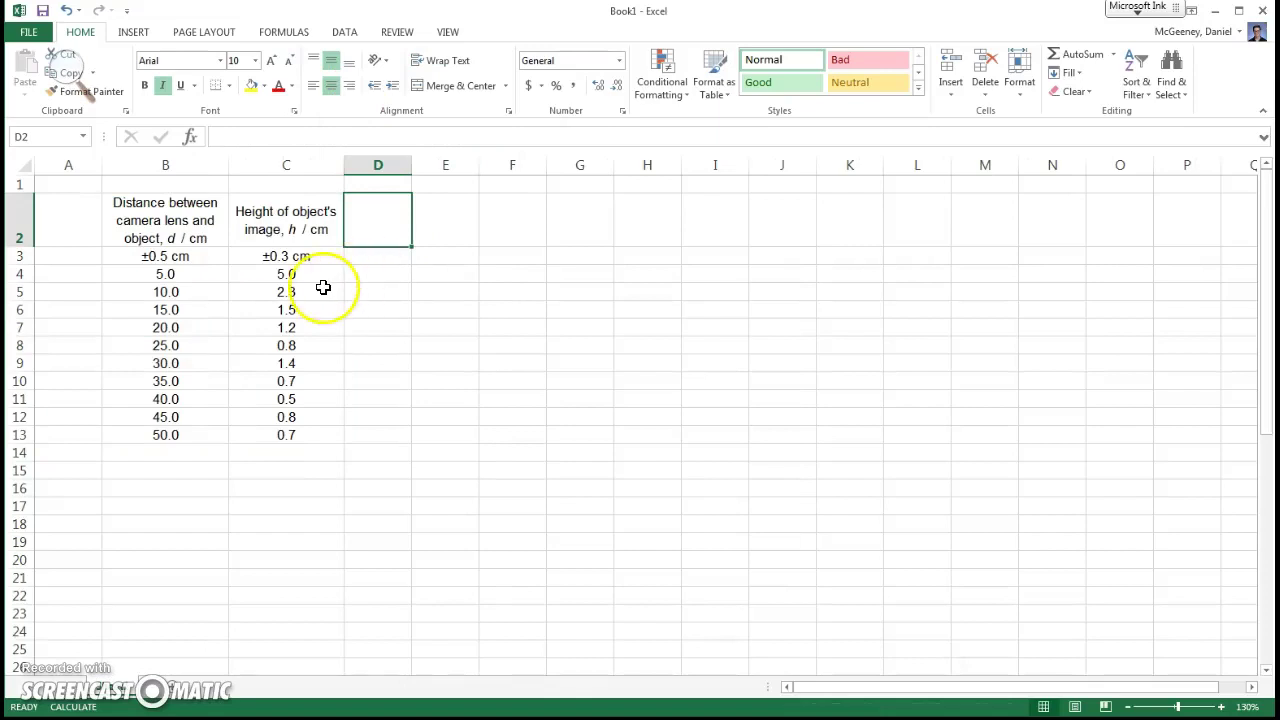
Insert a markers-only scatter chart of image height against distance.
click(136, 33)
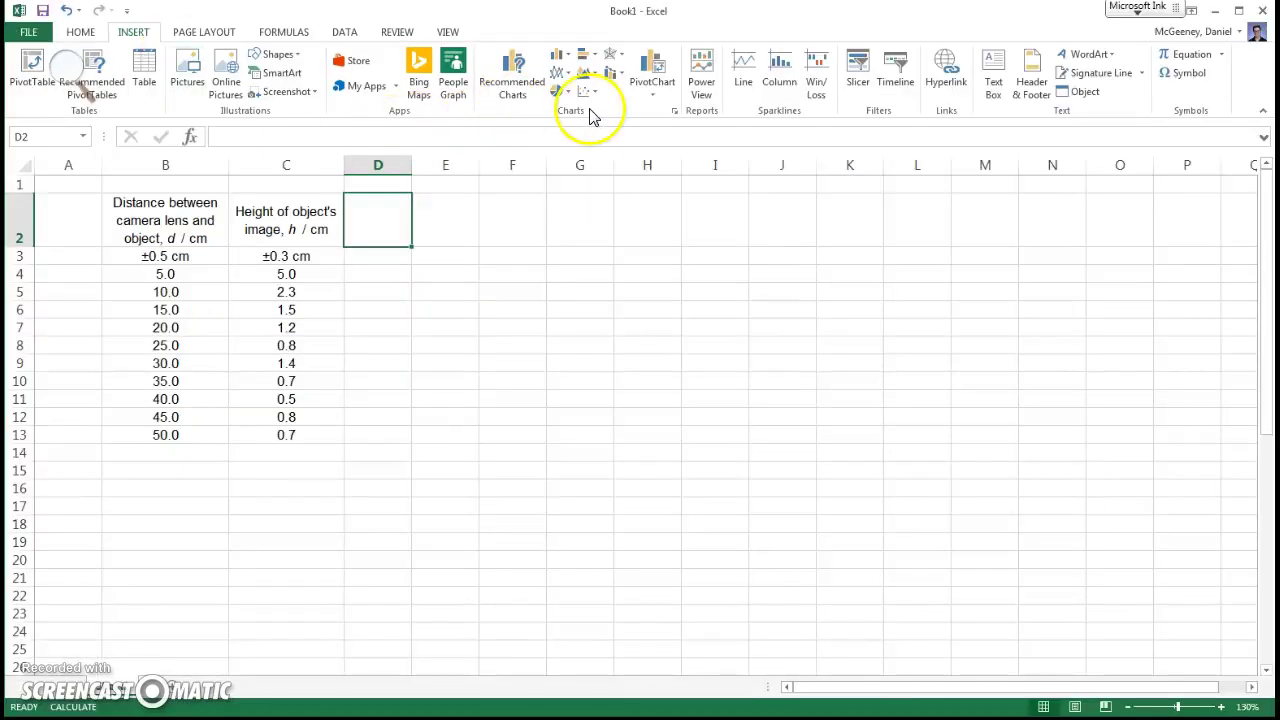
click(585, 91)
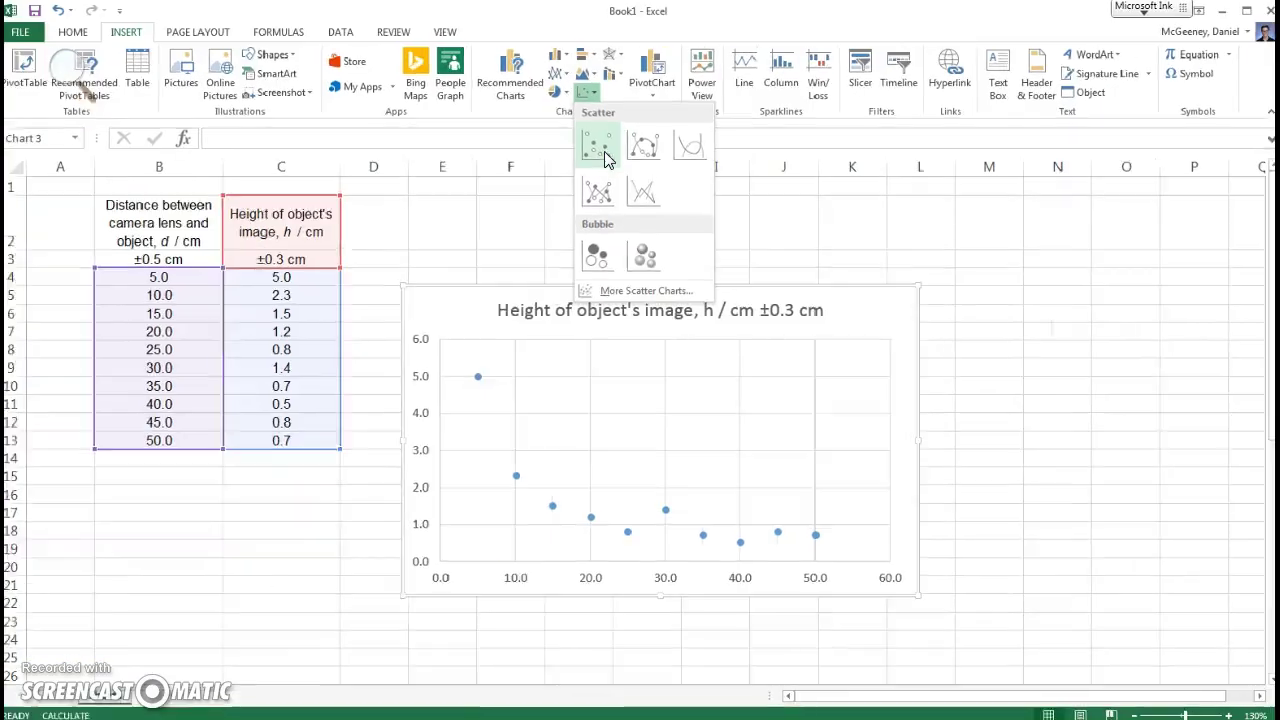
click(604, 158)
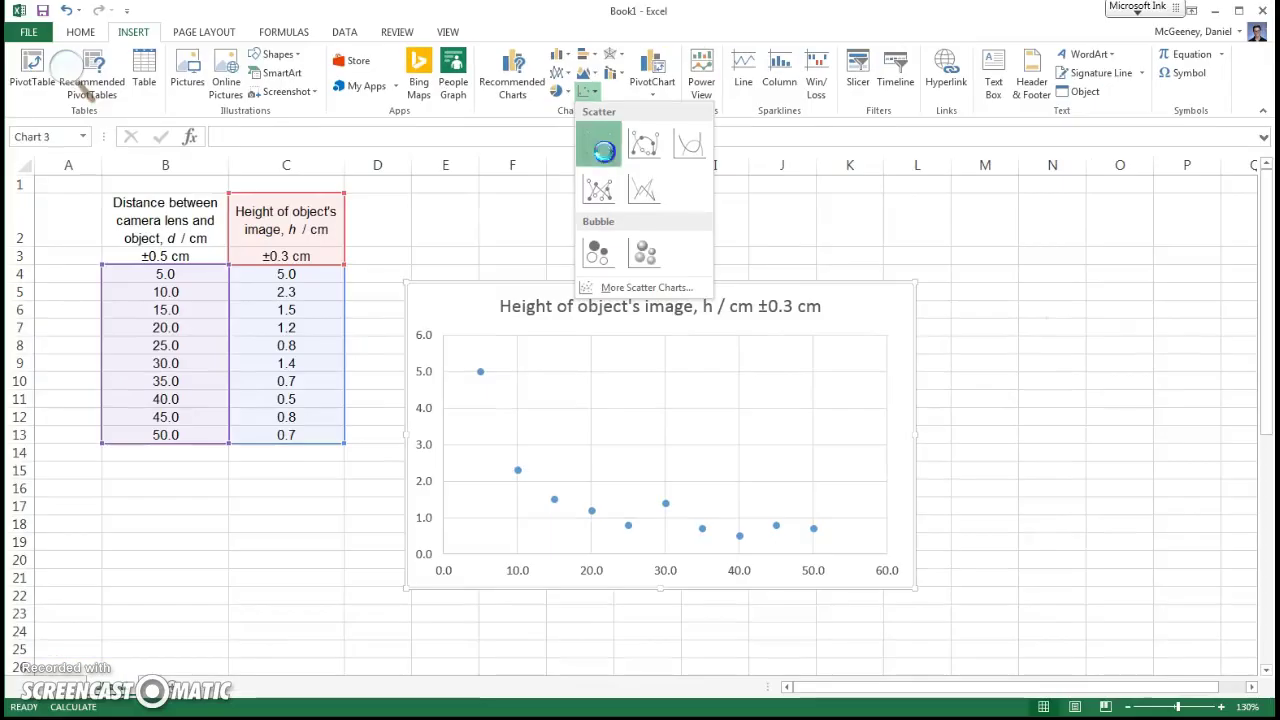
Delete the chart's automatic title and its automatically plotted data series, leaving the chart empty.
click(788, 309)
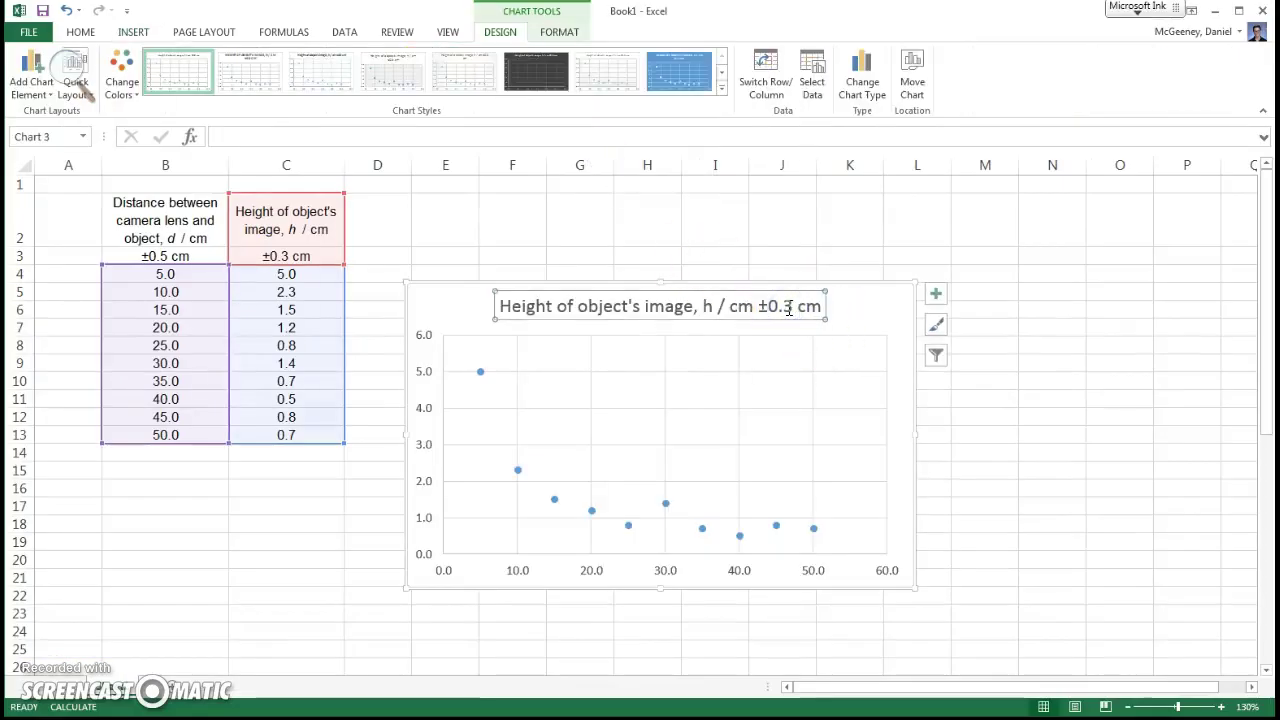
key(Delete)
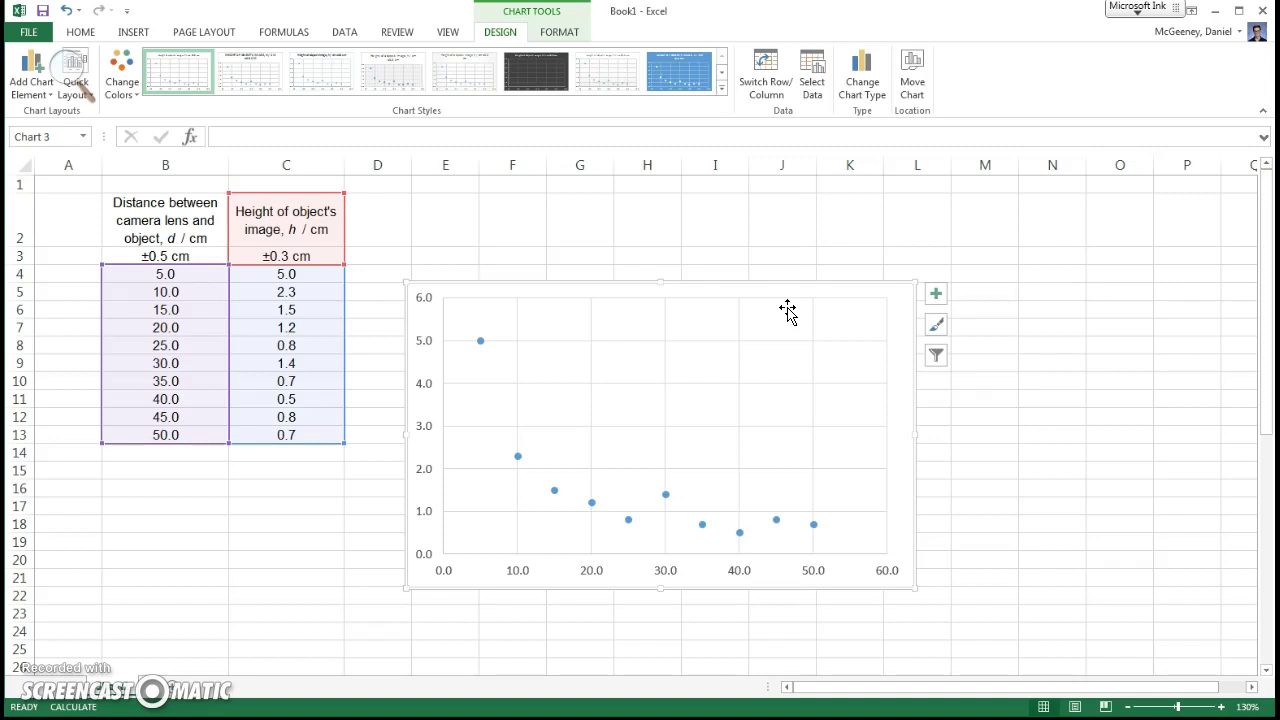
click(481, 343)
key(Delete)
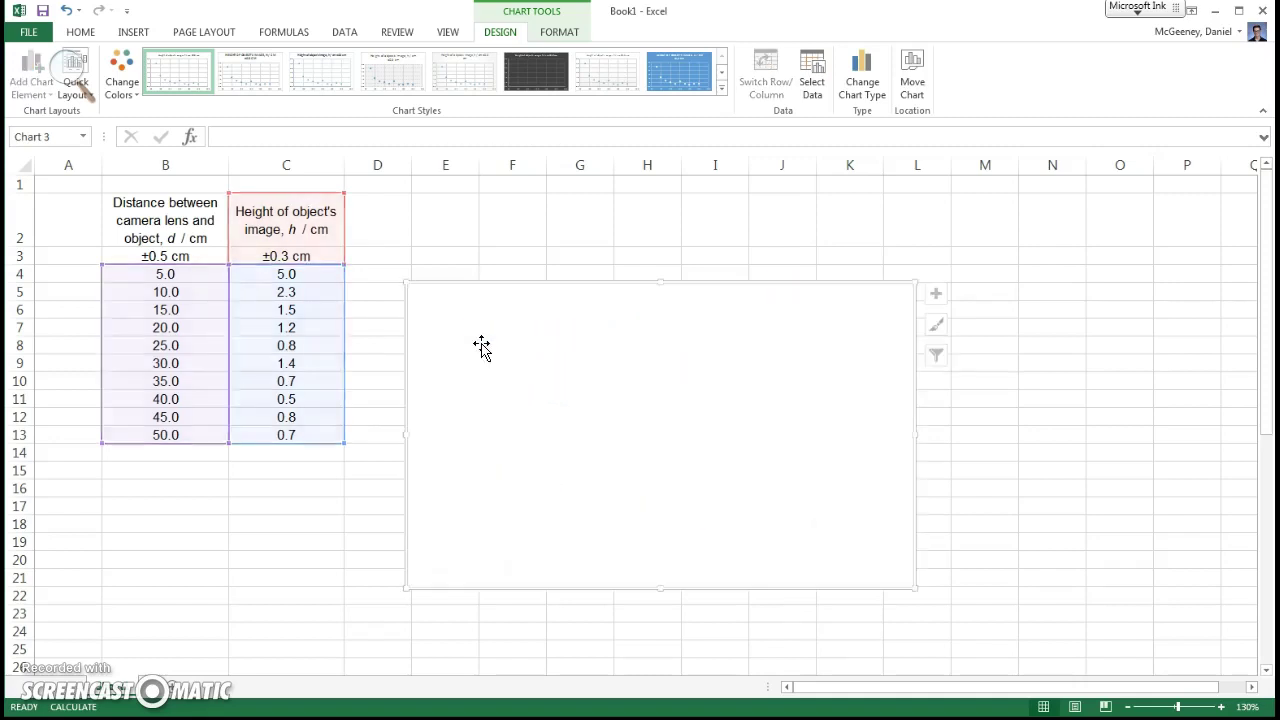
Add a new unnamed data series to the empty chart, using the distances in B4:B13 as its X values.
click(497, 350)
right_click(497, 352)
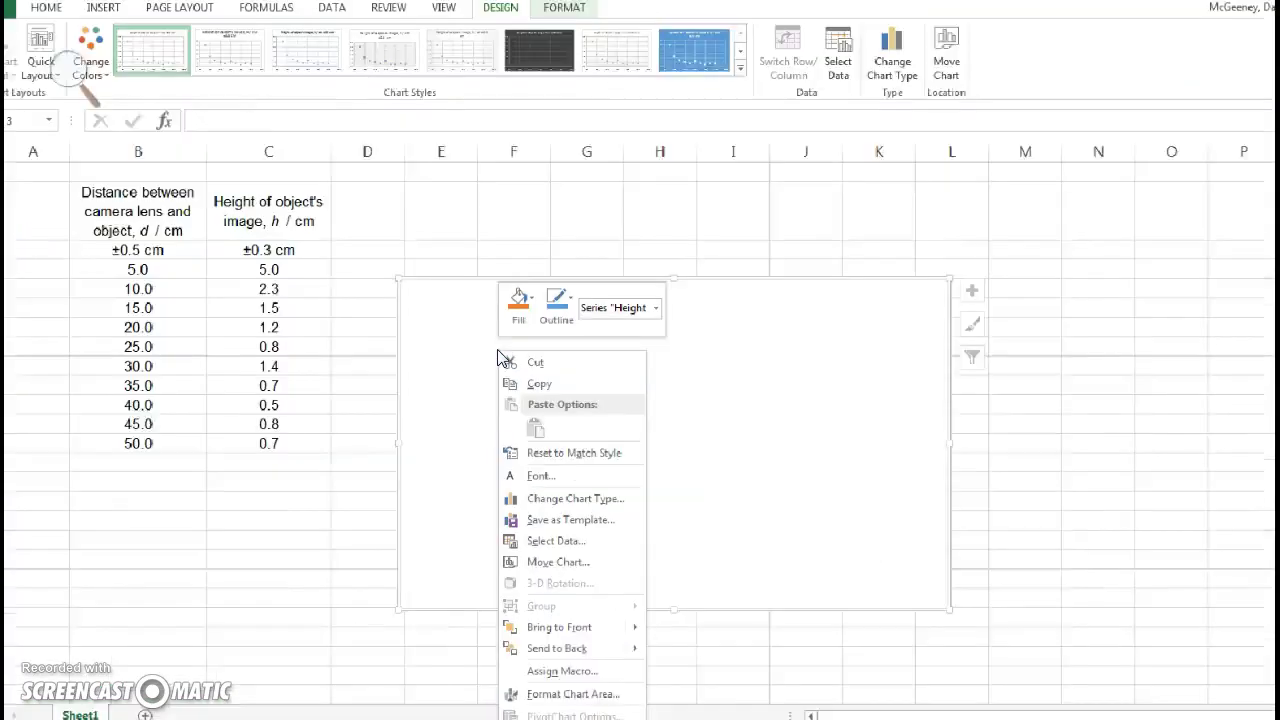
click(557, 510)
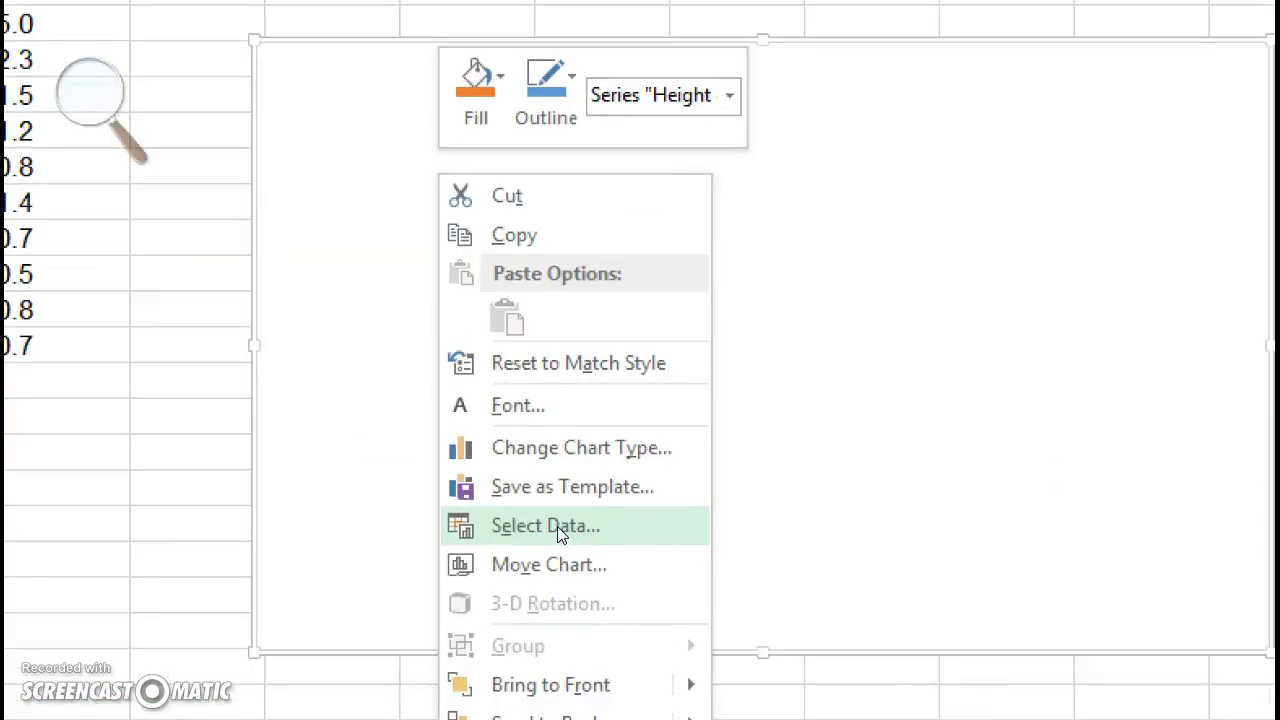
click(557, 526)
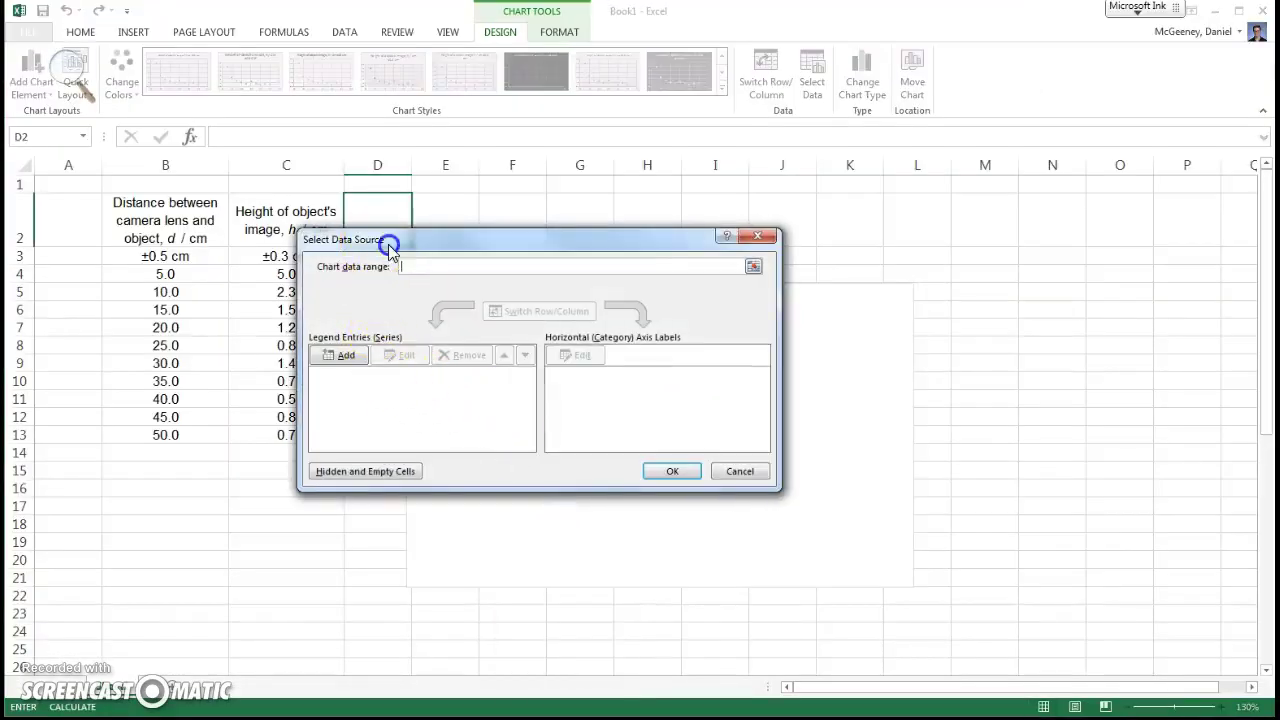
drag(380, 241, 462, 265)
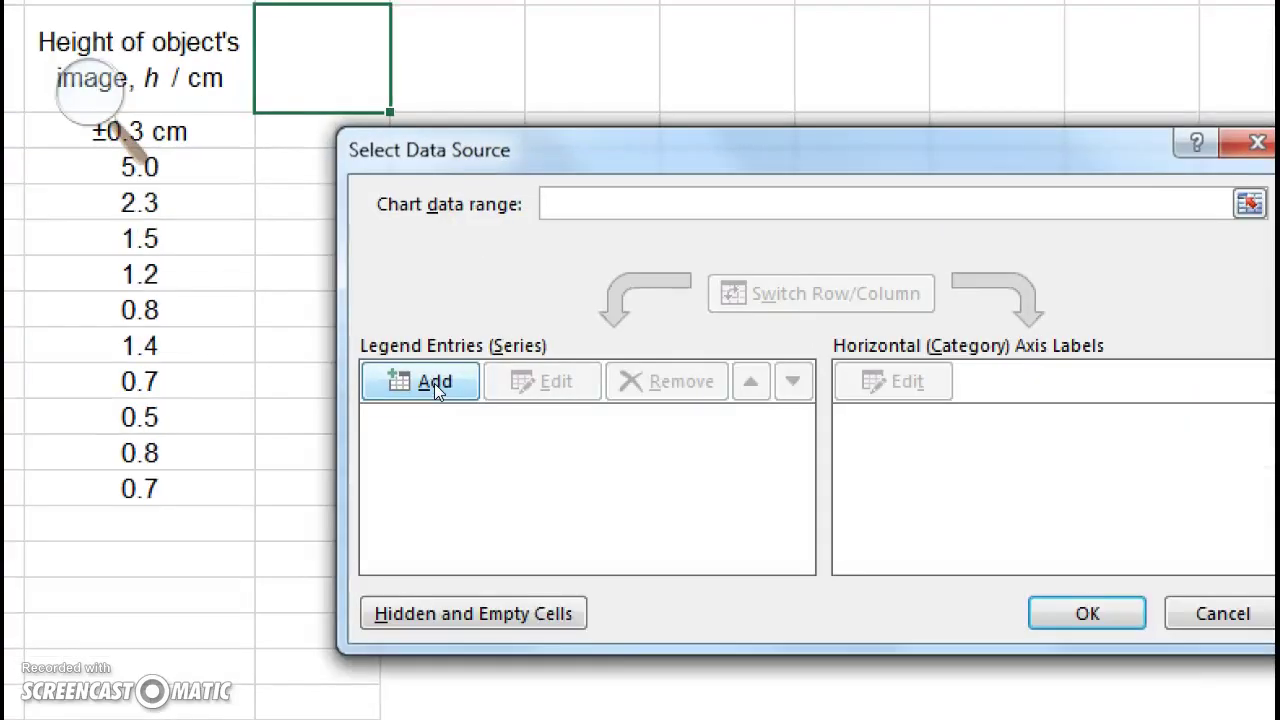
click(436, 384)
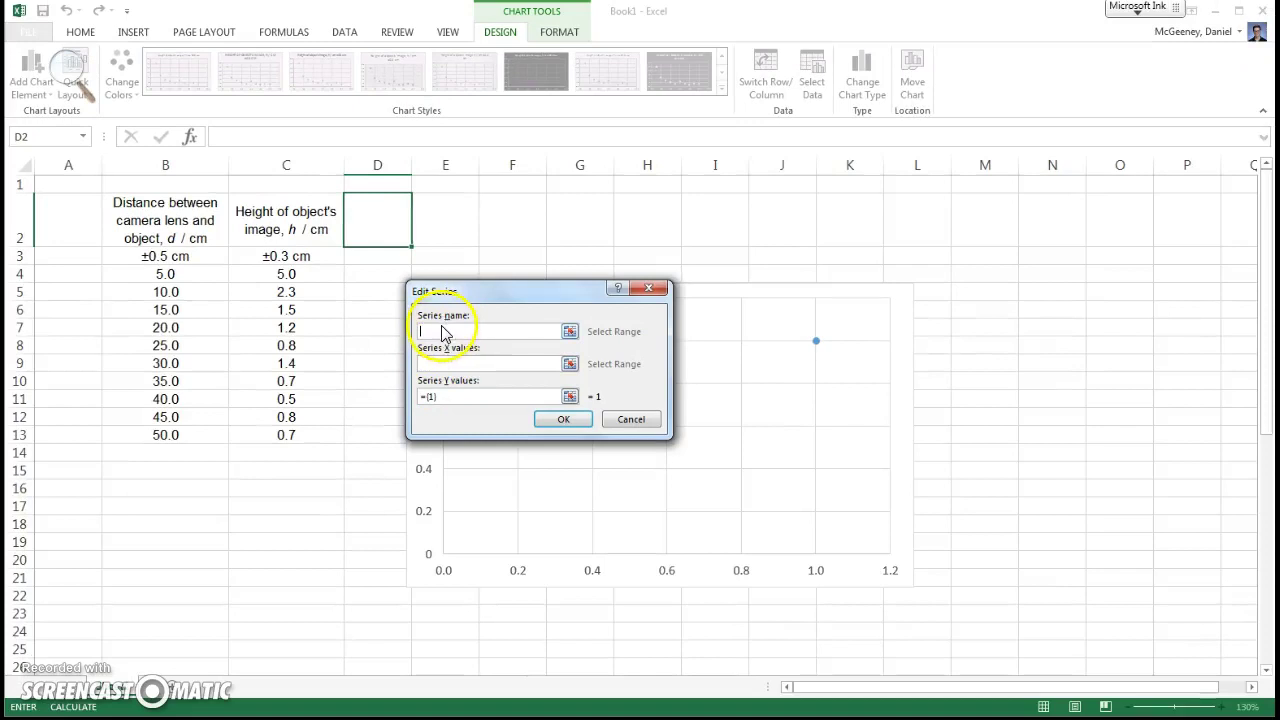
click(442, 330)
click(442, 366)
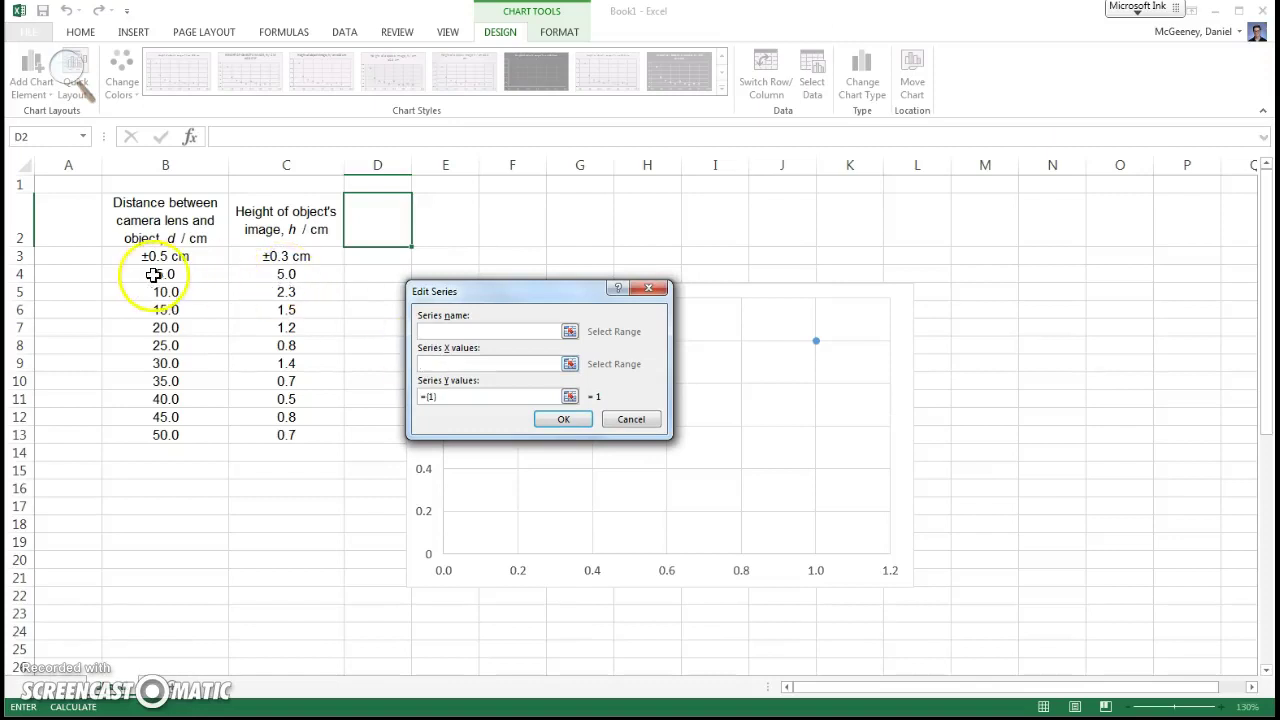
drag(262, 278, 286, 434)
click(420, 372)
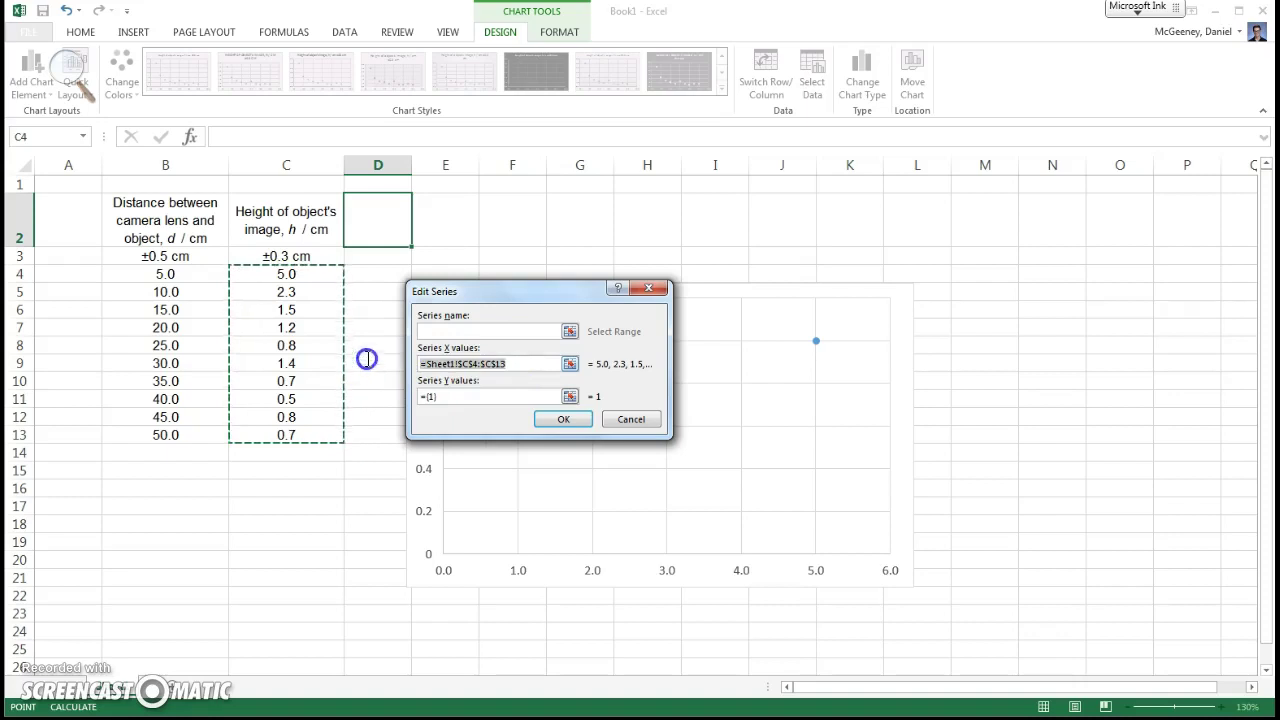
drag(189, 274, 189, 434)
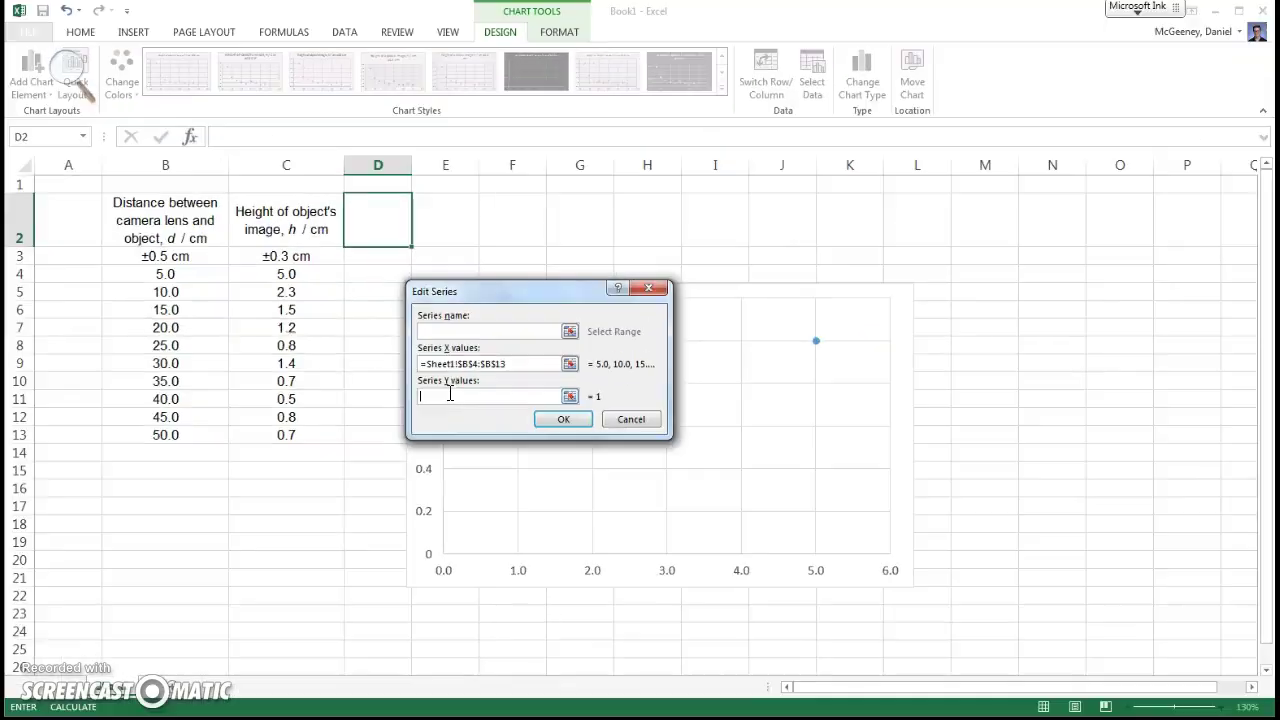
Set the new series' Y values to the heights in C4:C13 and apply the chart's data source.
click(297, 278)
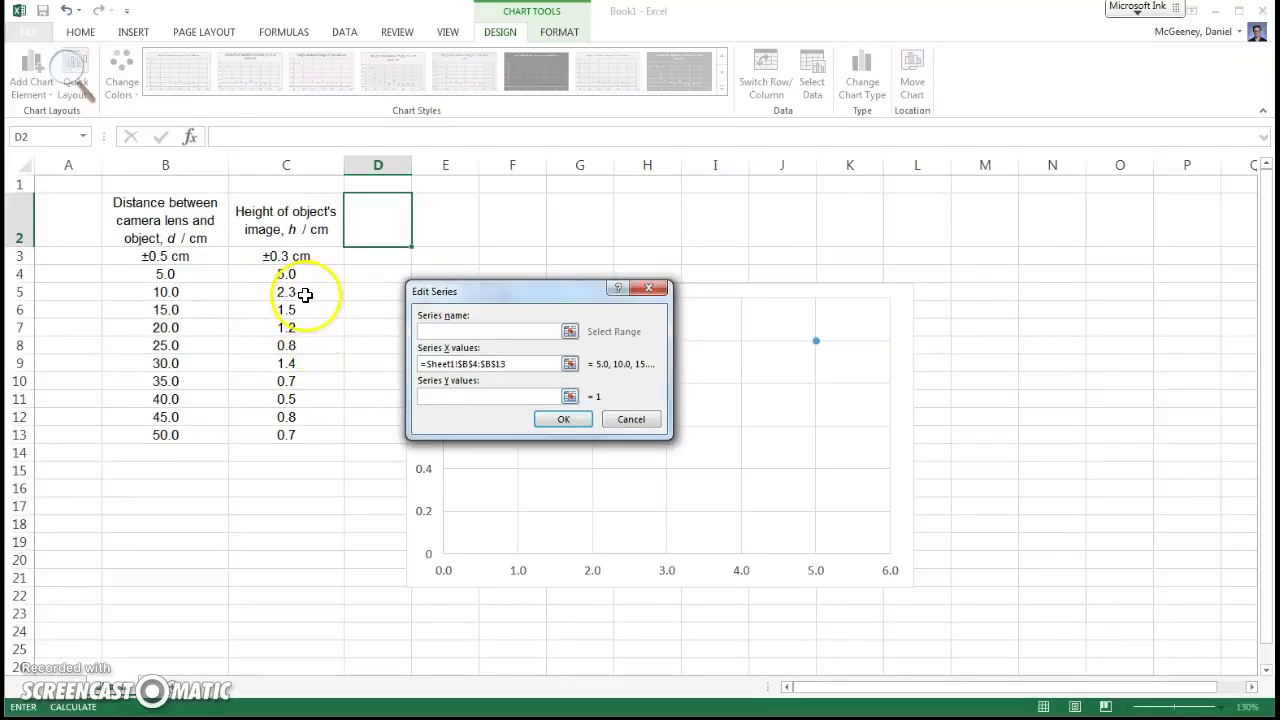
drag(297, 281, 306, 434)
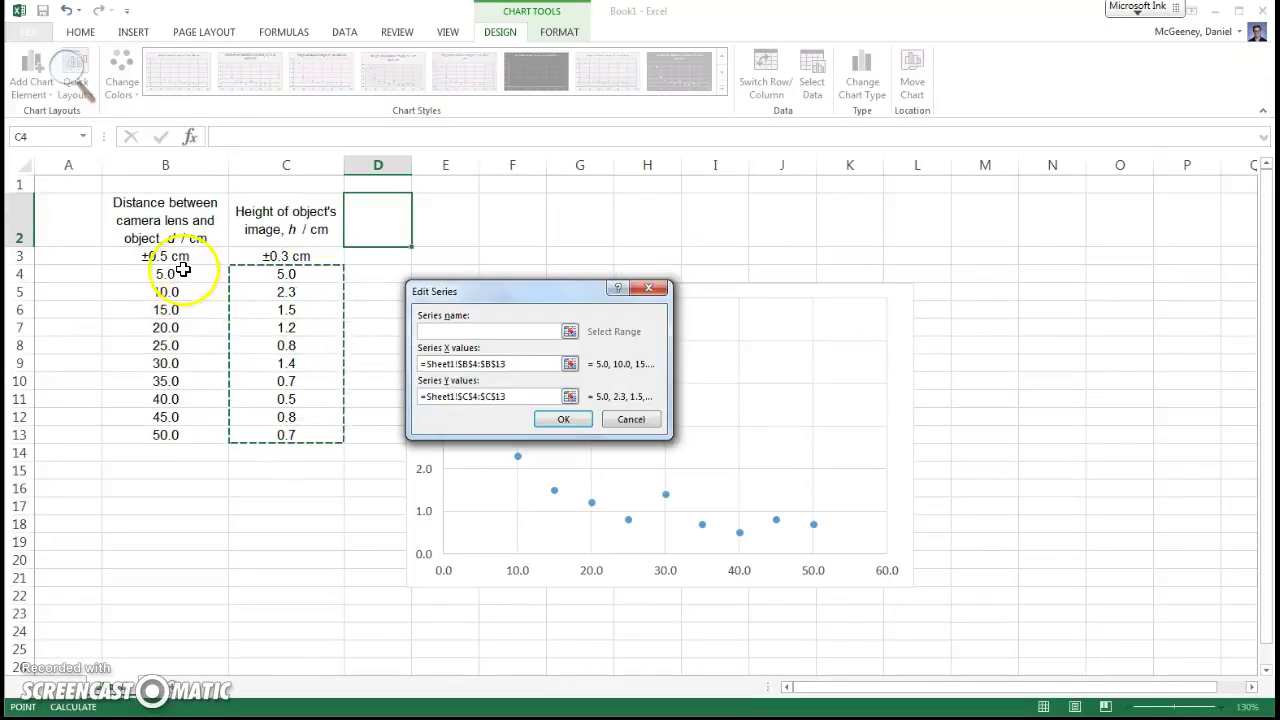
click(563, 421)
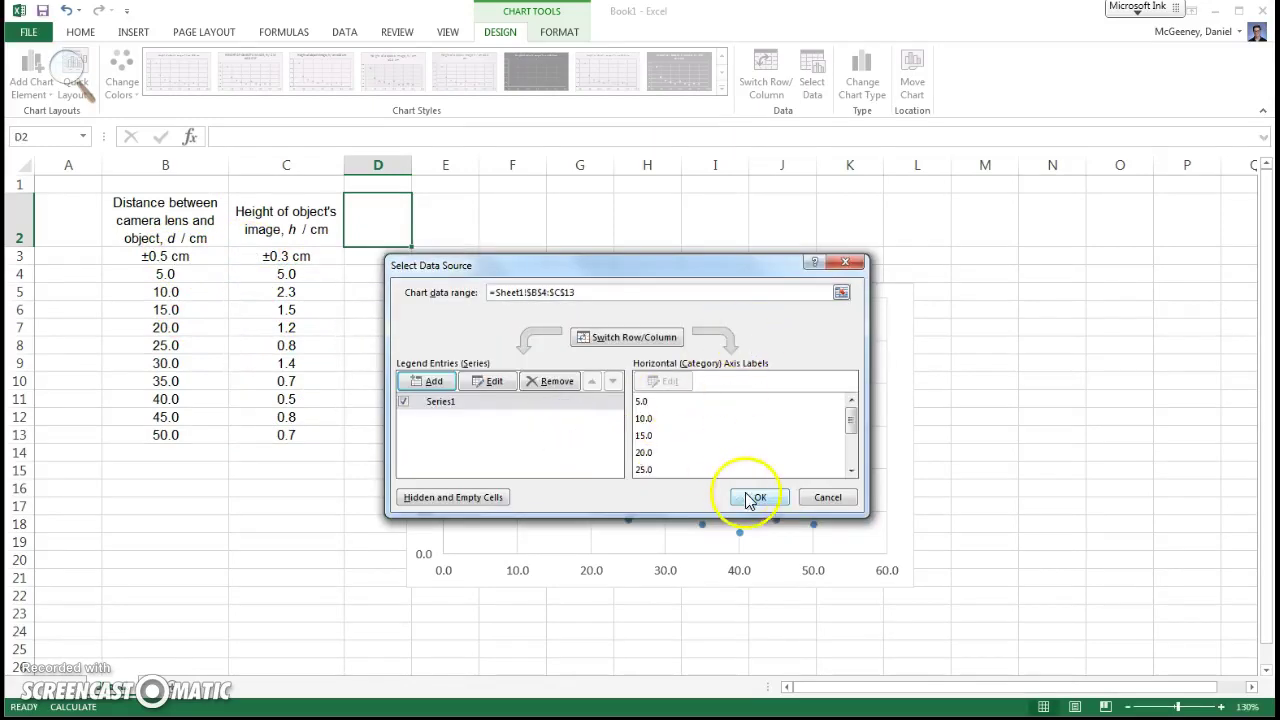
click(757, 500)
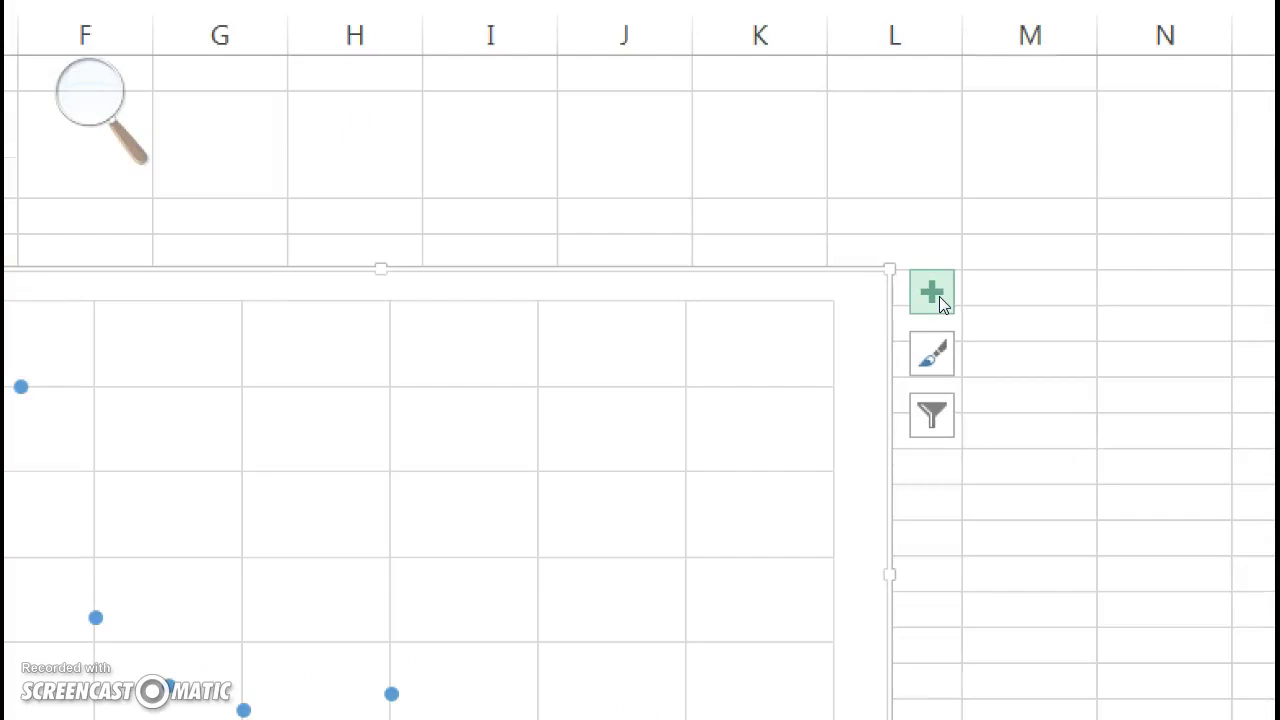
Add axis titles, a chart title and error bars to the scatter chart.
click(946, 255)
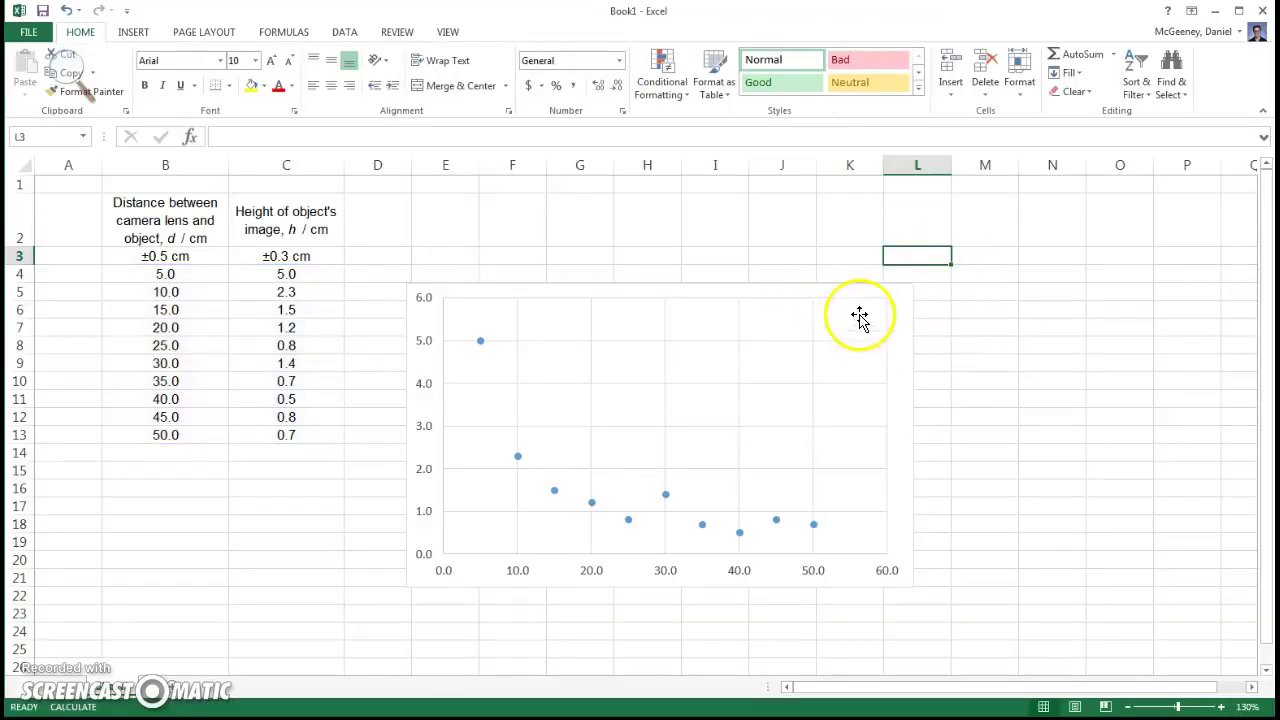
click(906, 313)
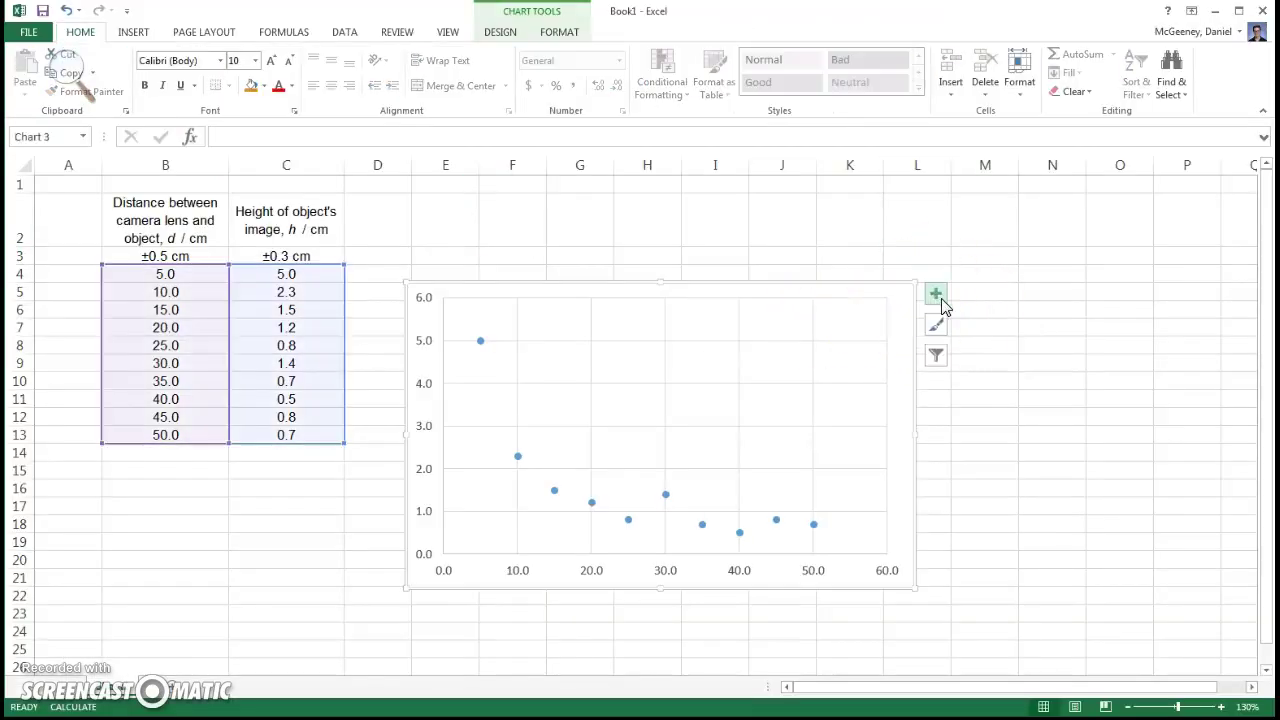
click(939, 298)
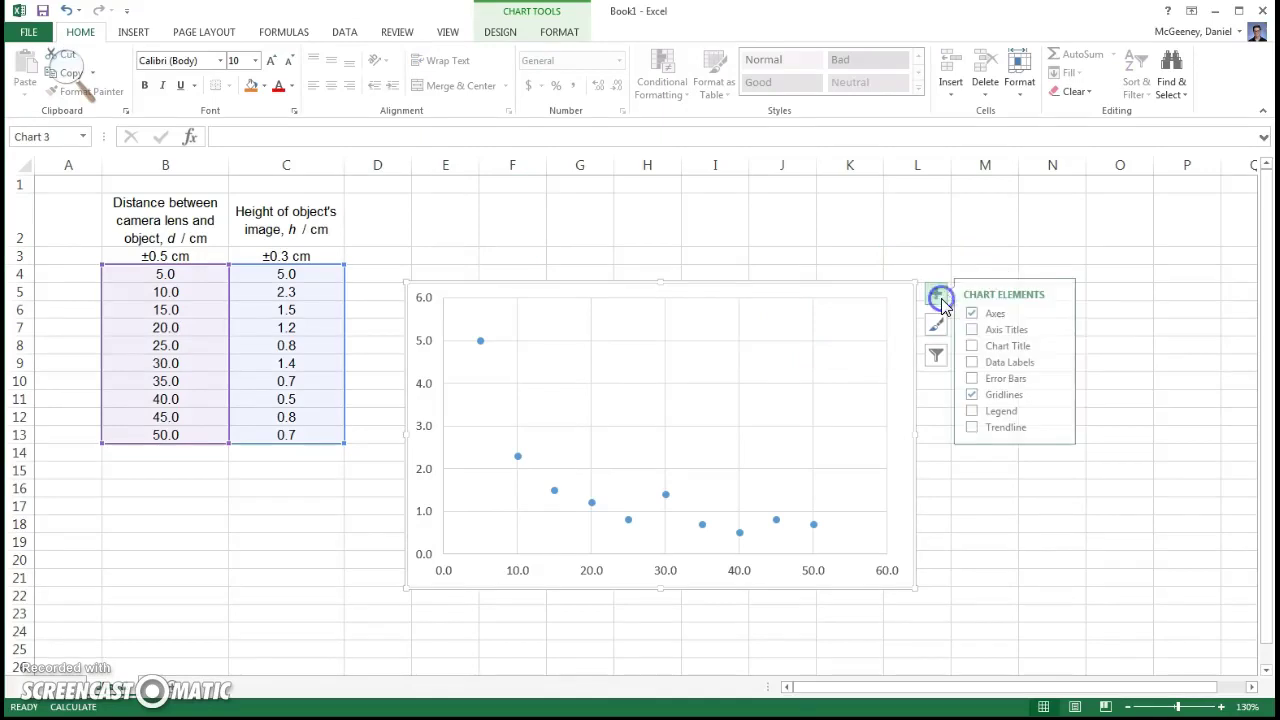
click(998, 336)
click(998, 336)
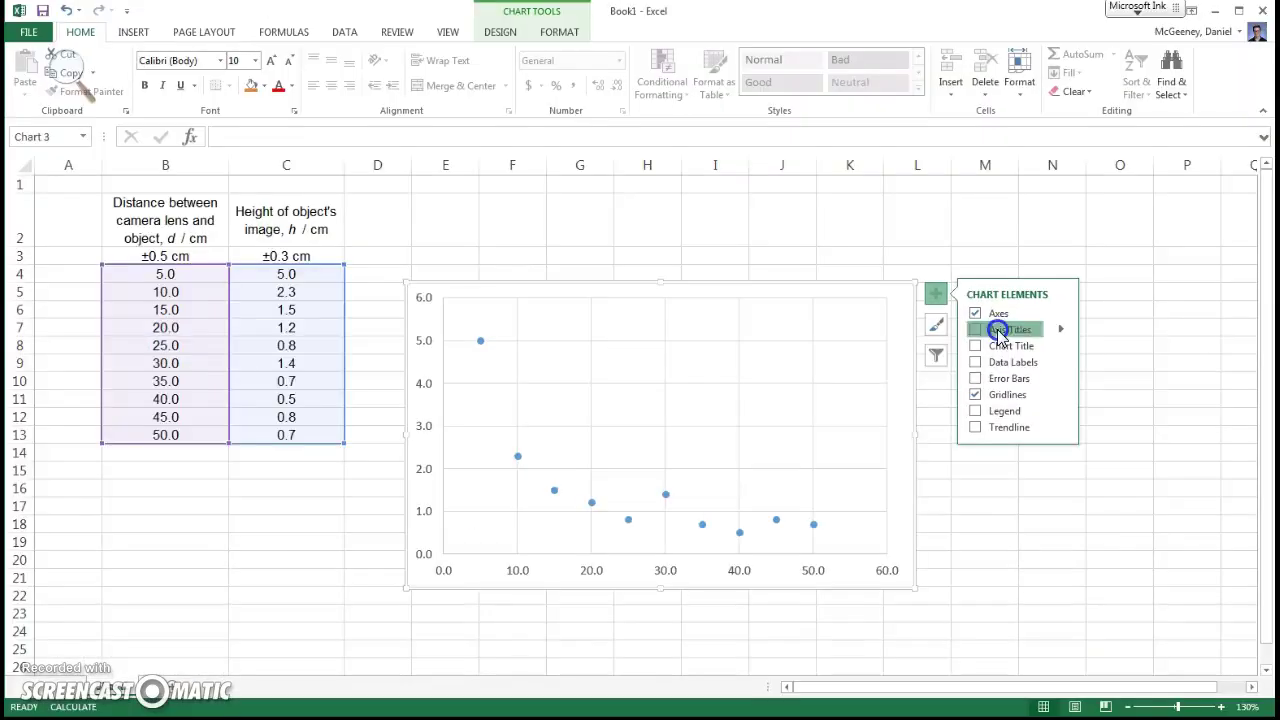
click(998, 336)
click(1002, 346)
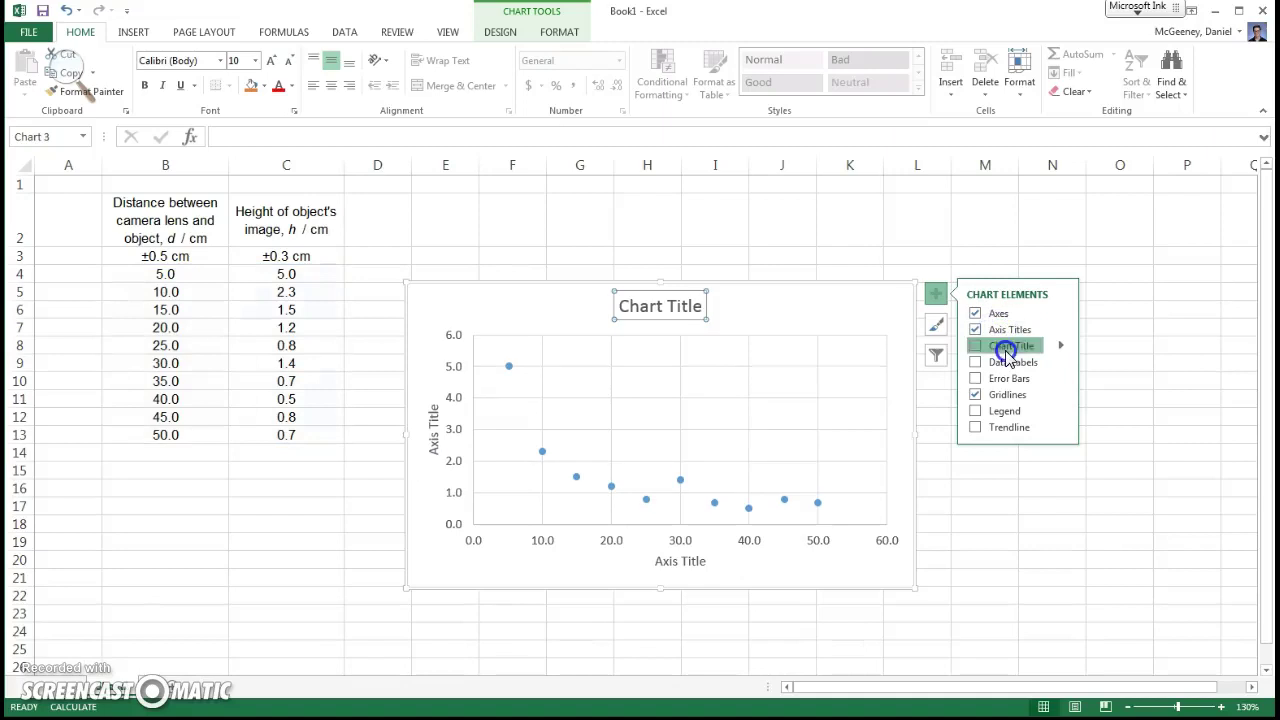
click(1006, 384)
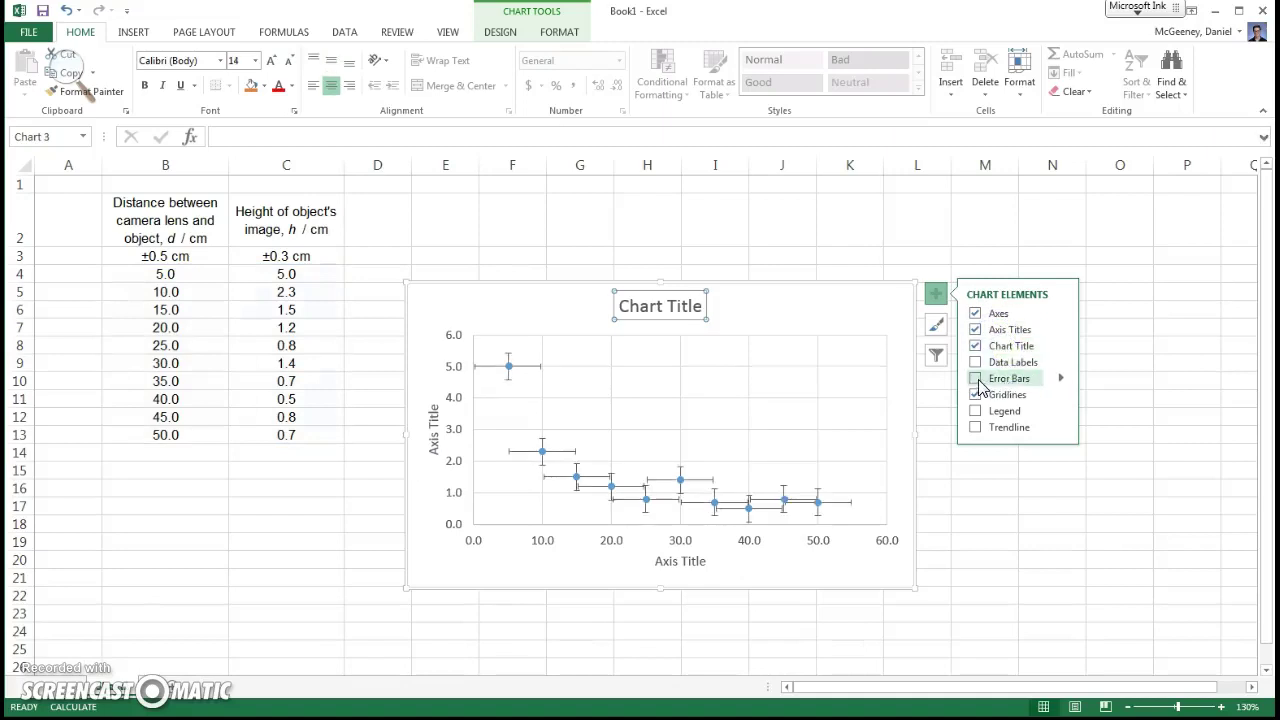
click(806, 263)
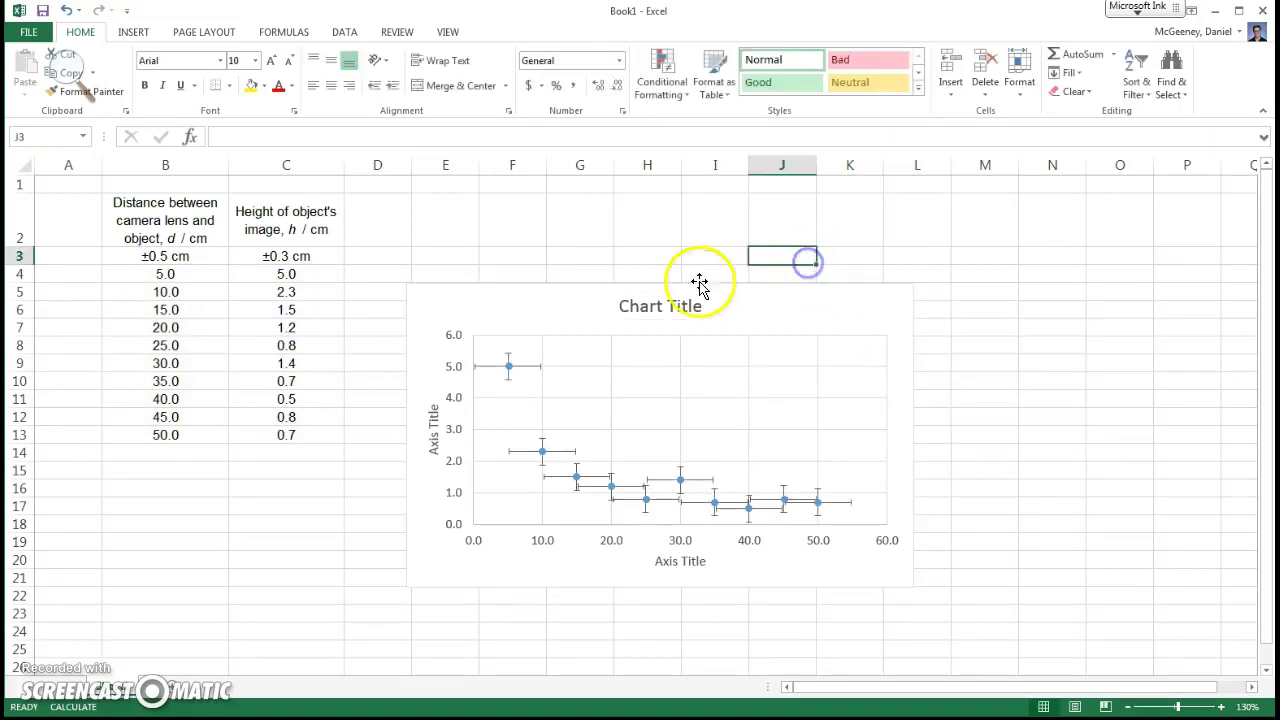
Change the chart title to "Raw Data".
click(654, 303)
double_click(656, 305)
triple_click(656, 305)
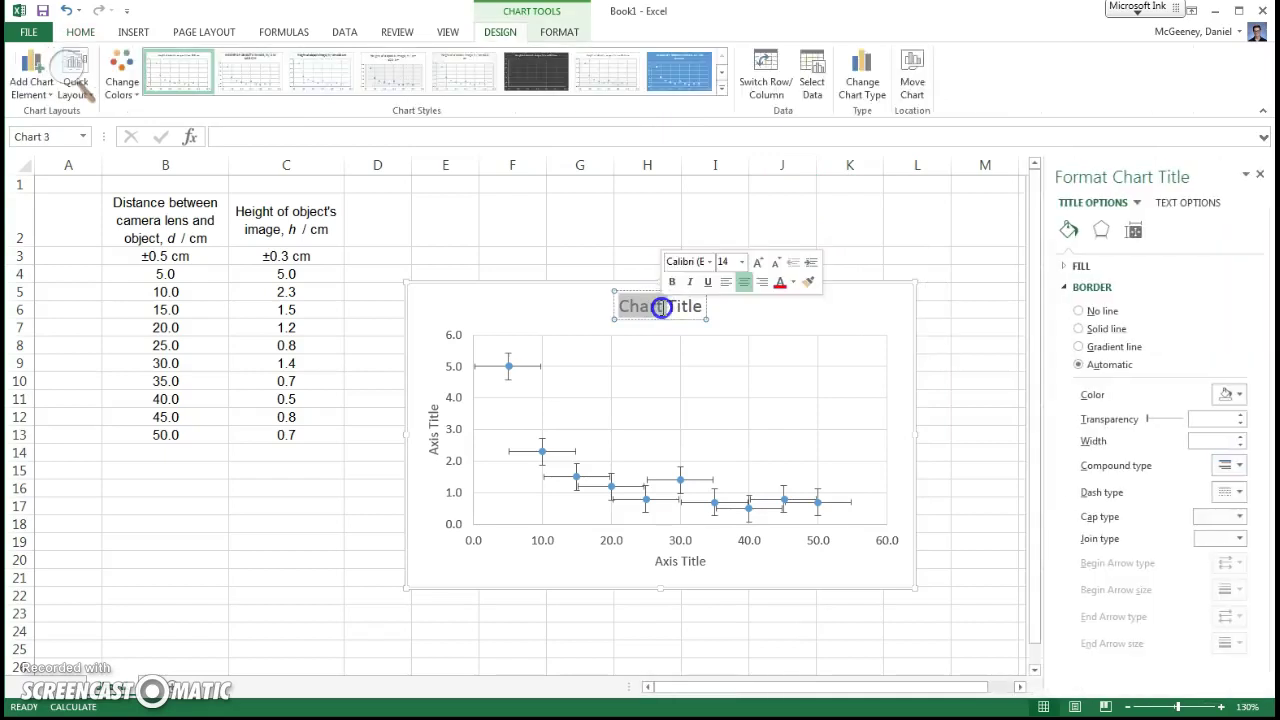
text(Raw Data)
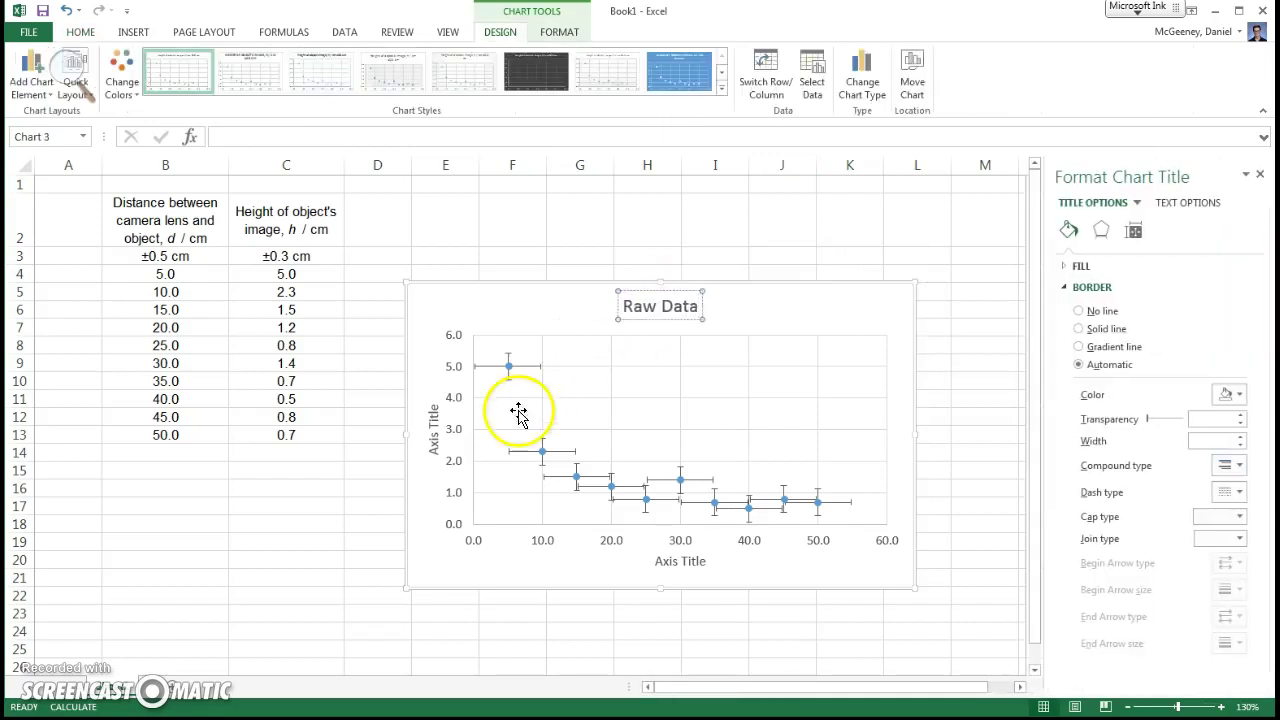
Label the chart's vertical axis "h / cm" and its horizontal axis "d / cm", with the variable letters in italics.
click(436, 440)
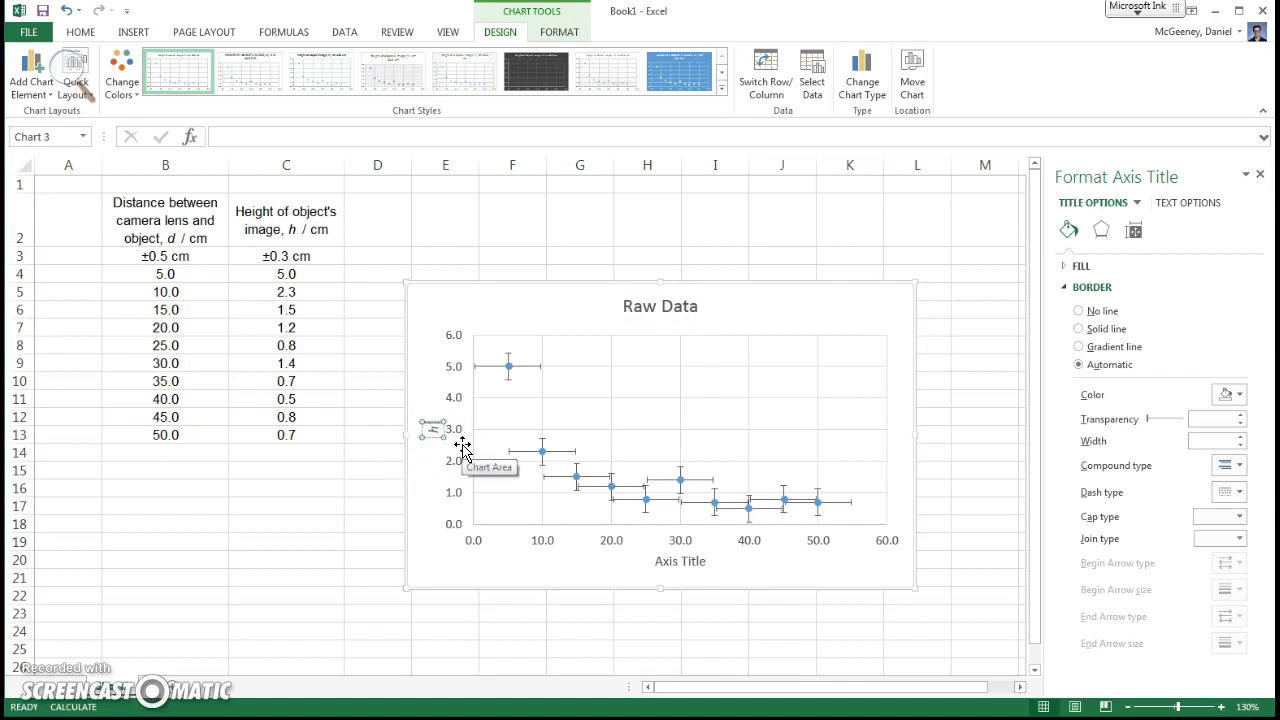
click(694, 563)
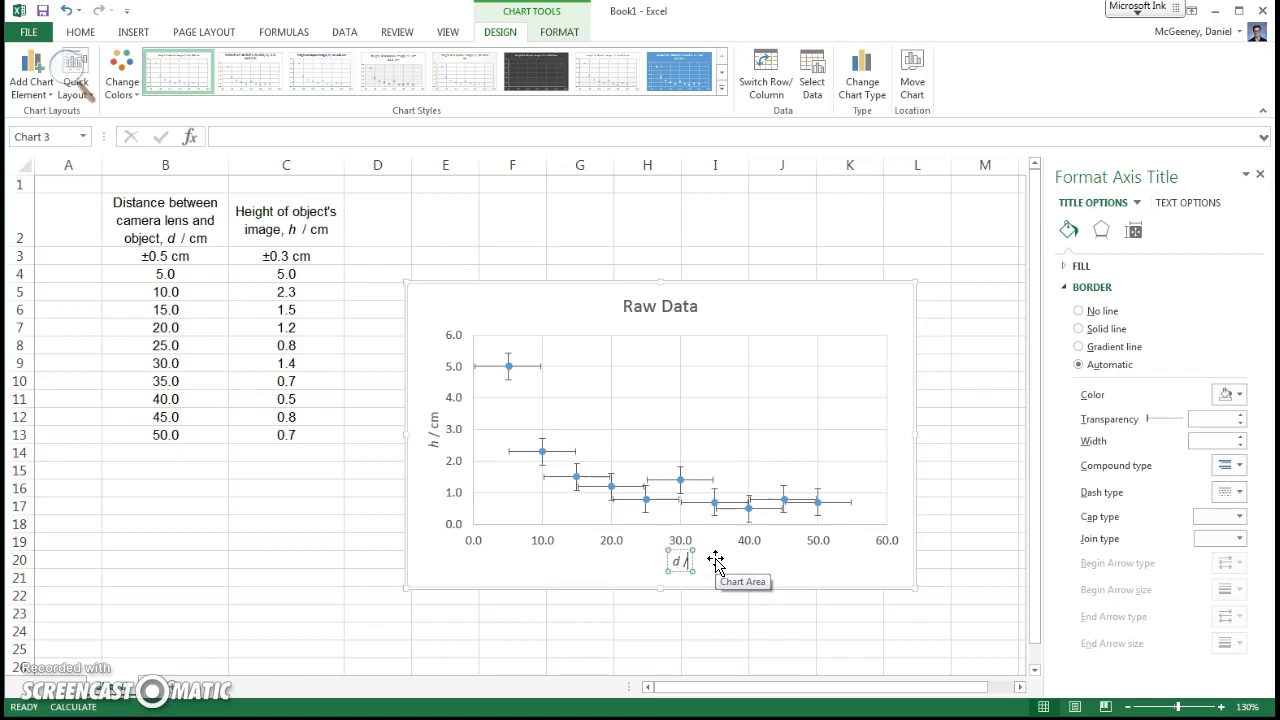
click(928, 434)
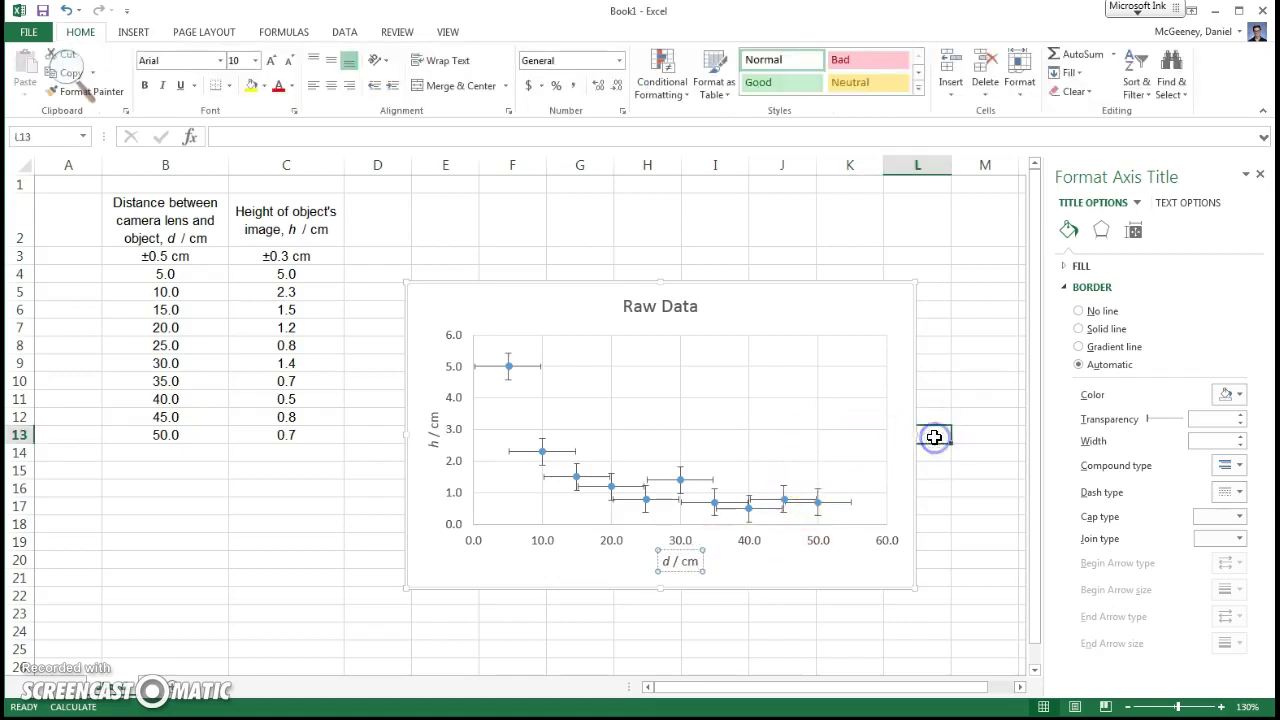
Set the horizontal error bars of the data points to a fixed value of 0.5.
click(599, 410)
click(528, 366)
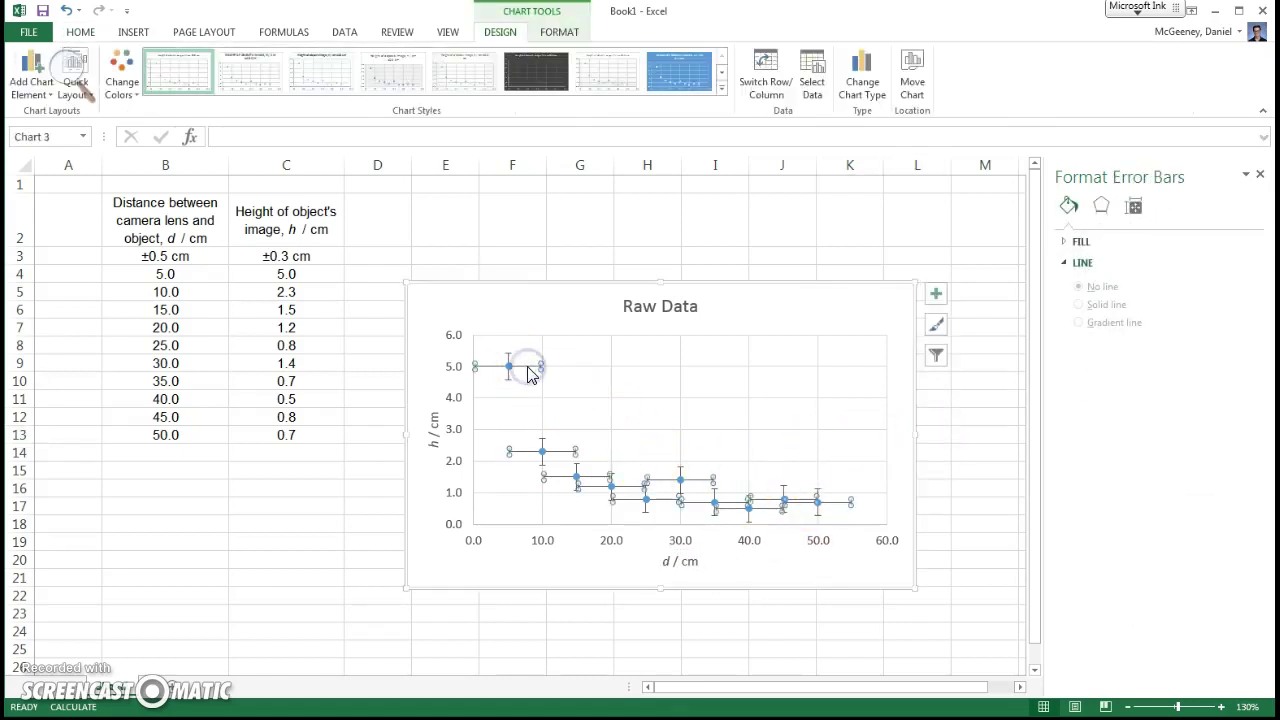
right_click(528, 370)
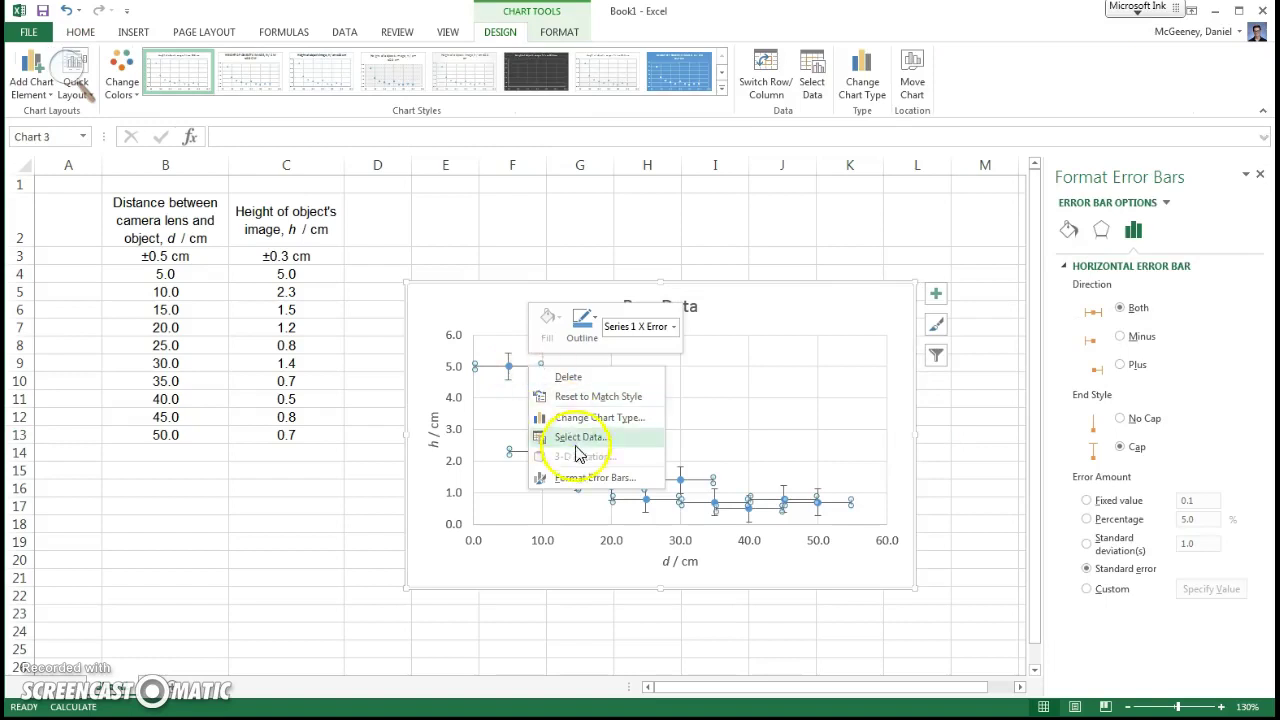
click(582, 479)
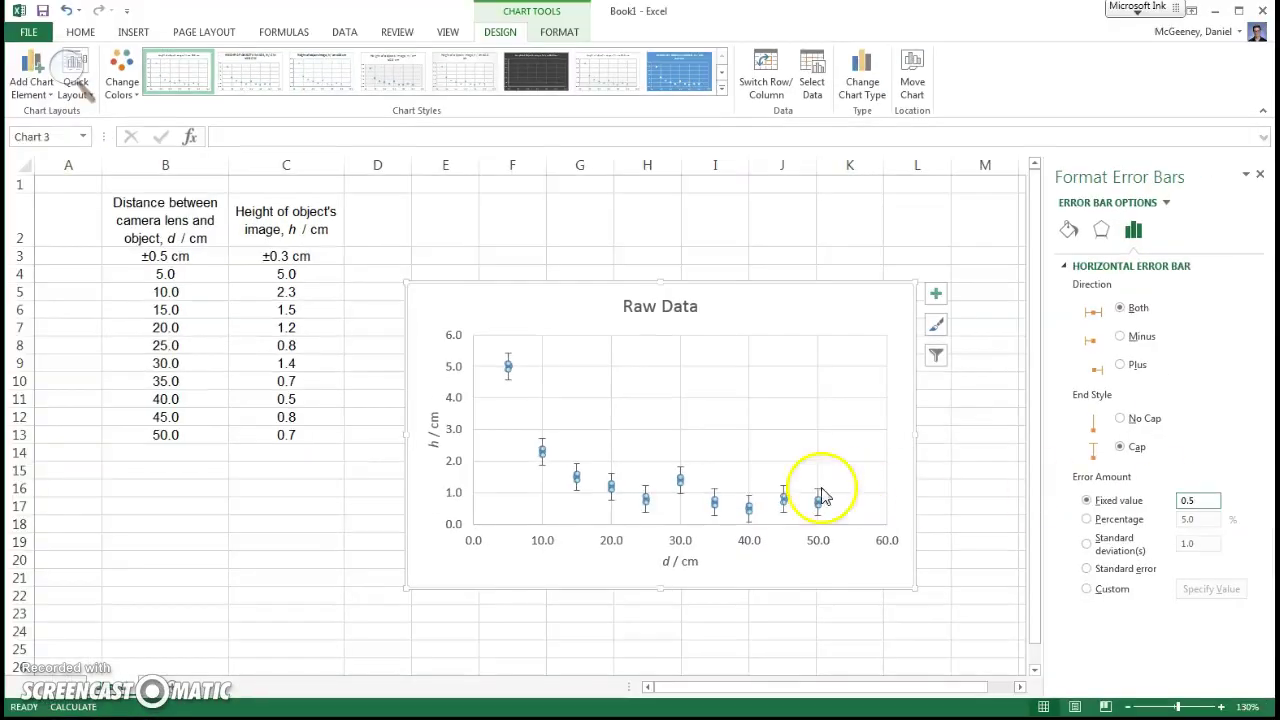
click(372, 436)
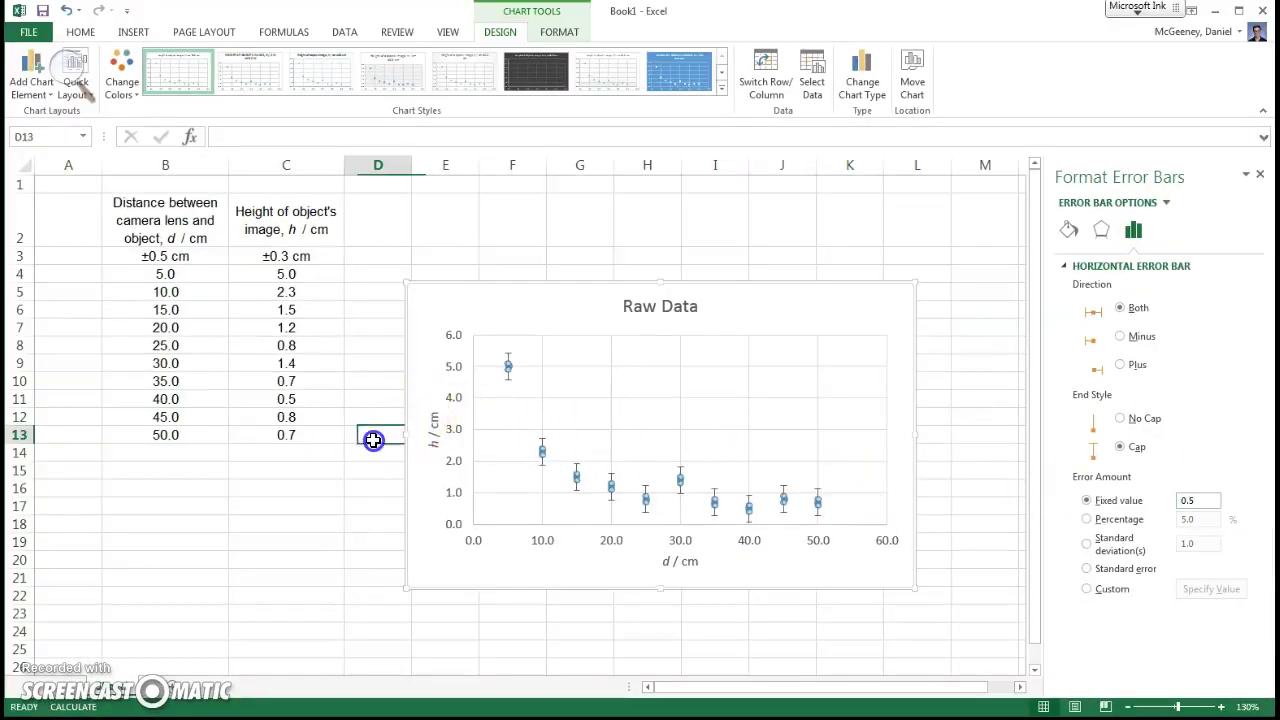
Set the vertical error bars of the data points to a fixed value of 0.3.
click(509, 388)
right_click(509, 388)
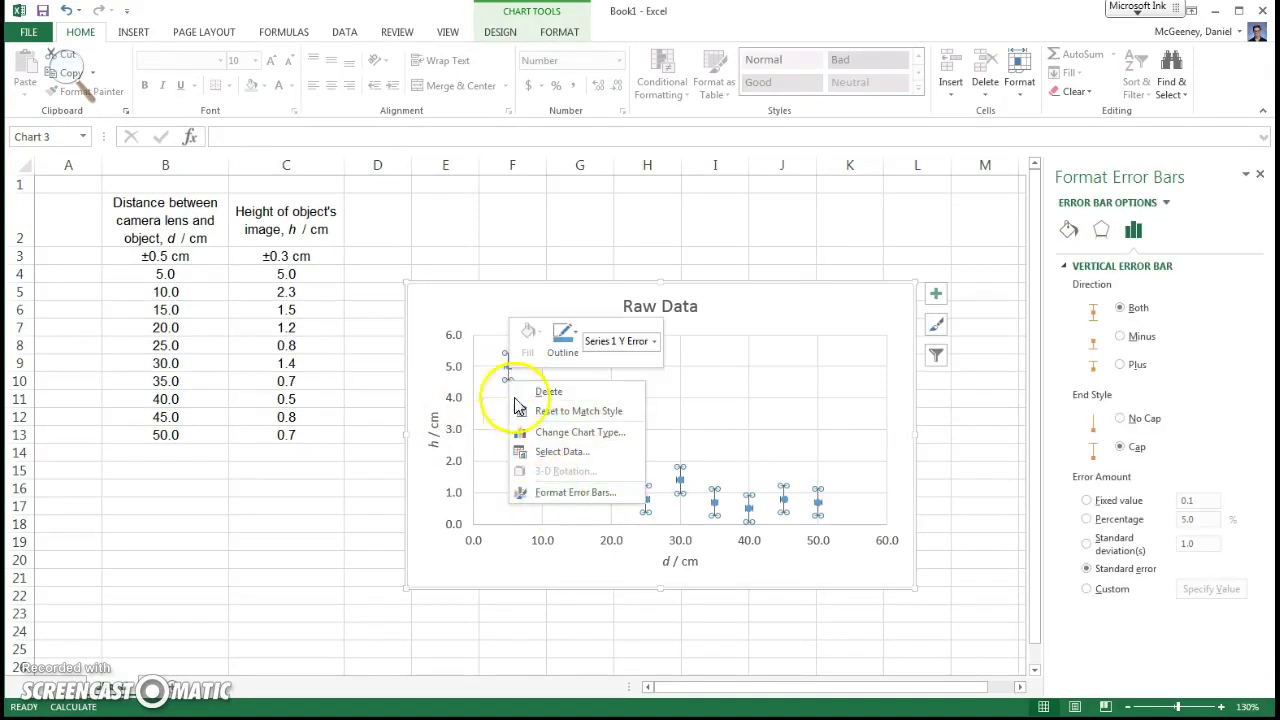
click(555, 492)
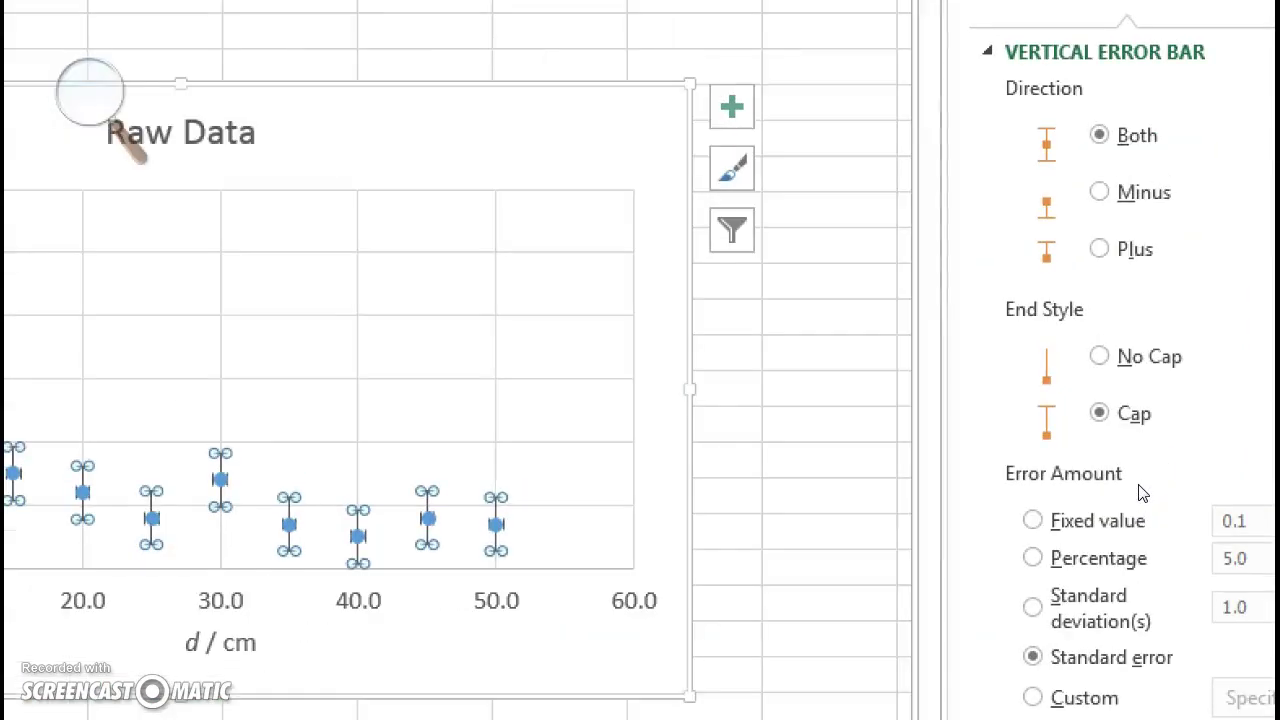
click(1065, 521)
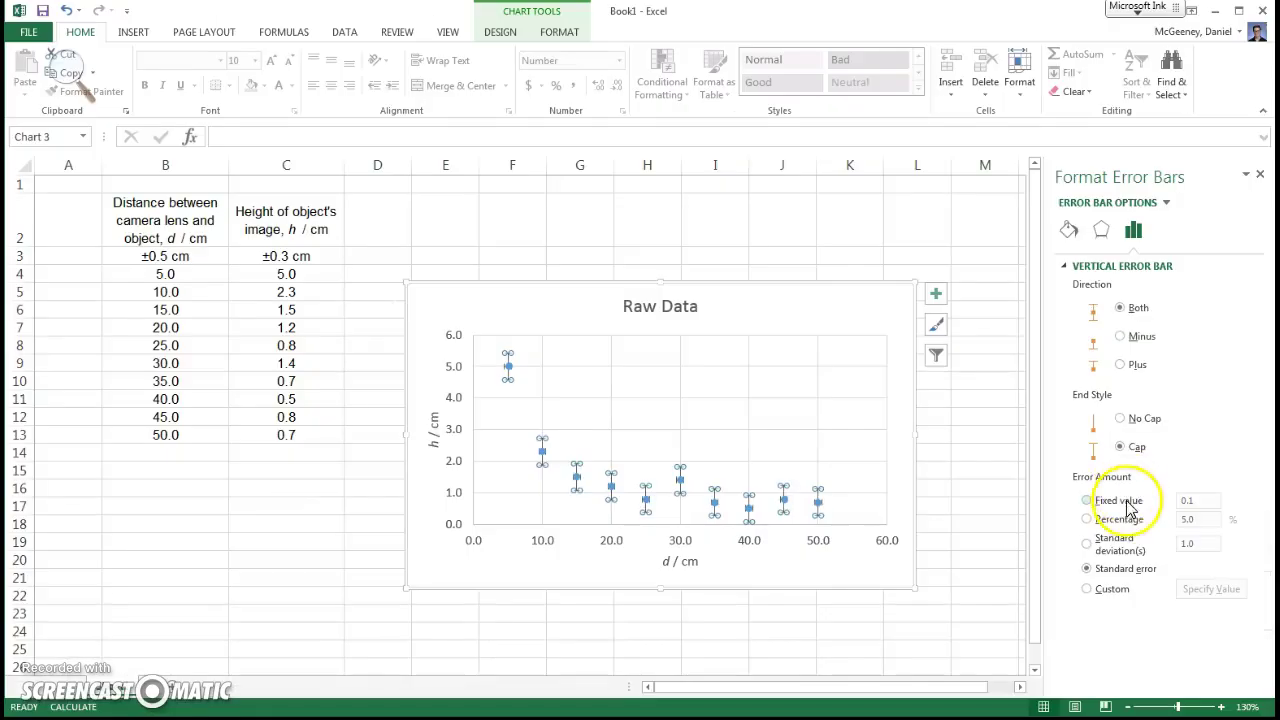
click(1240, 521)
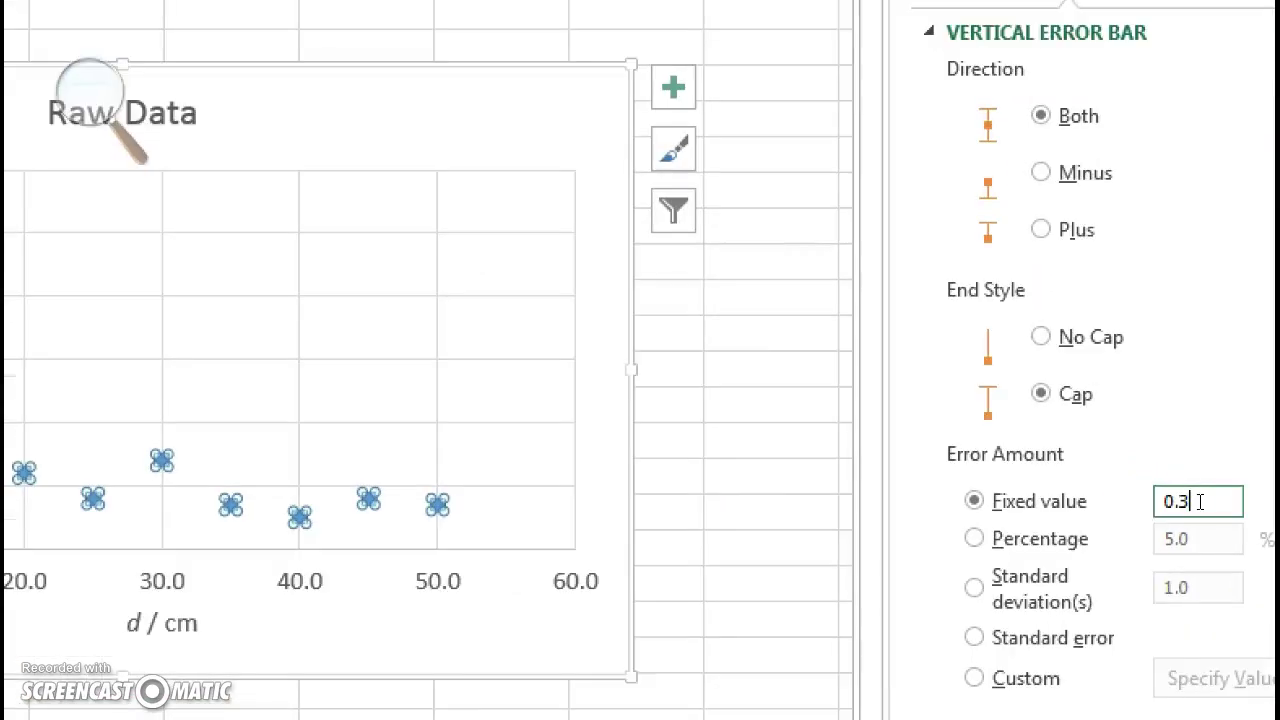
click(333, 481)
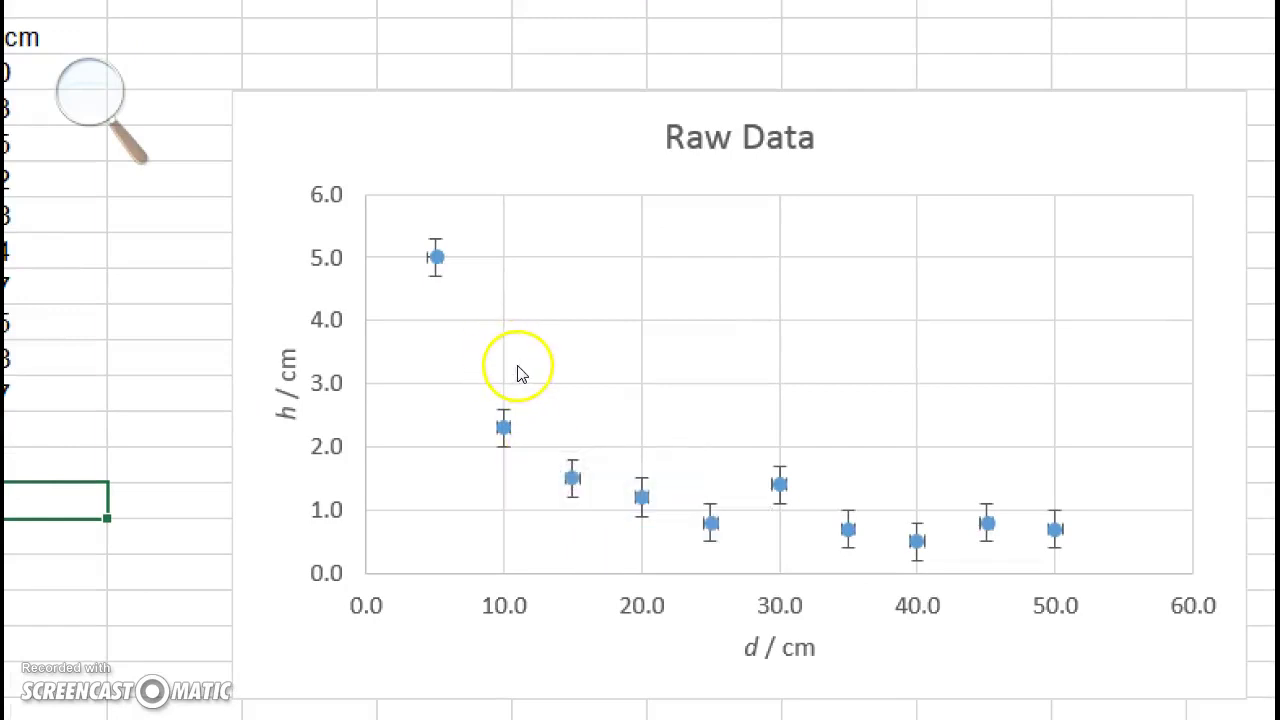
Open the marker formatting of the data series and choose the built-in round marker type.
right_click(680, 483)
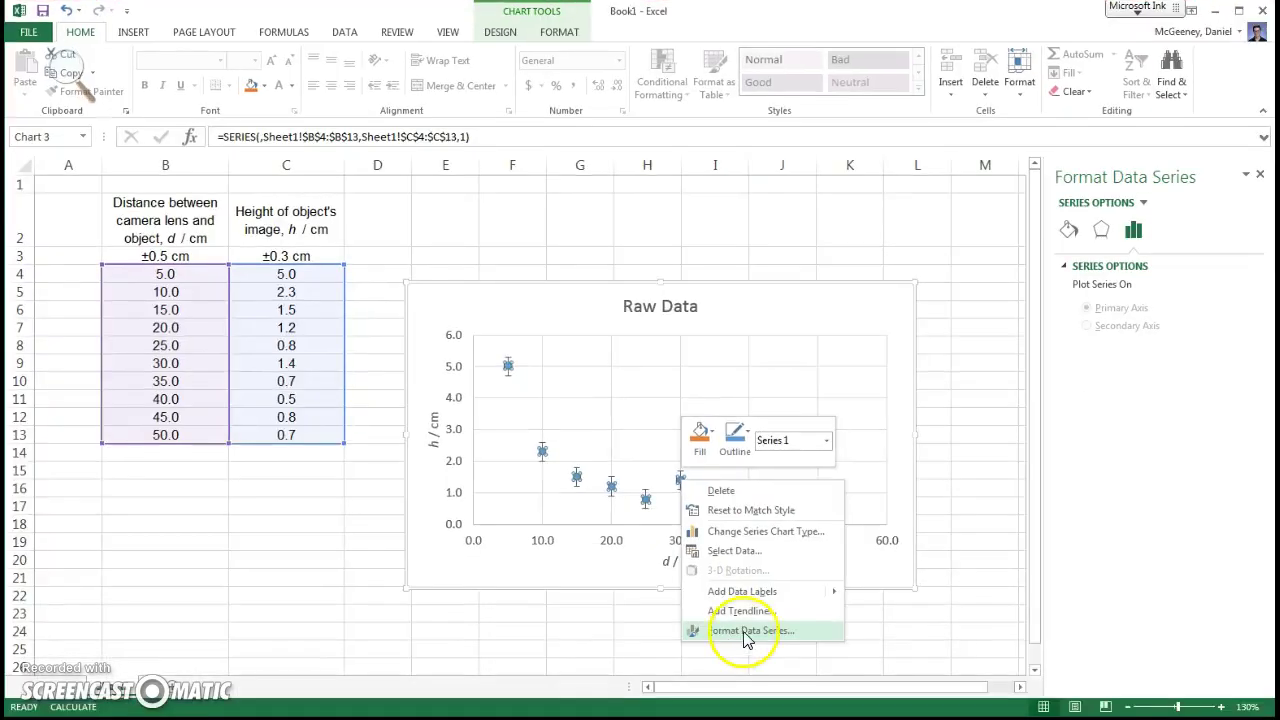
click(745, 632)
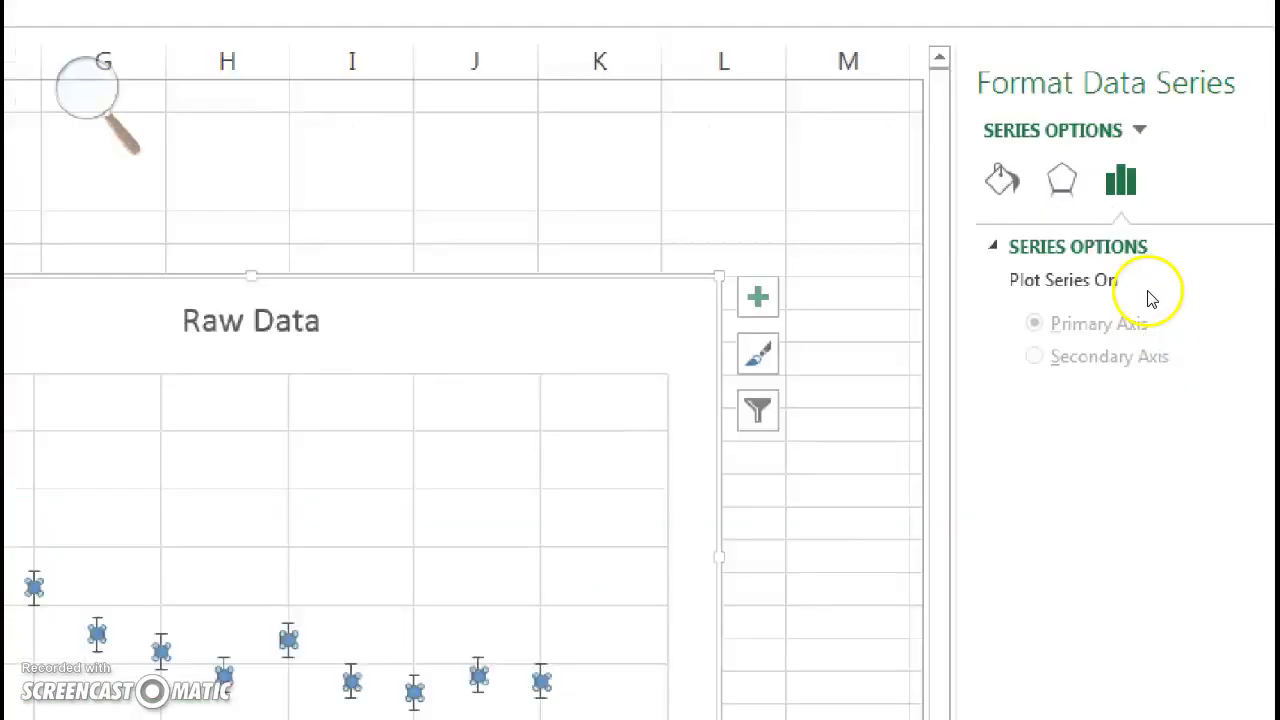
click(989, 171)
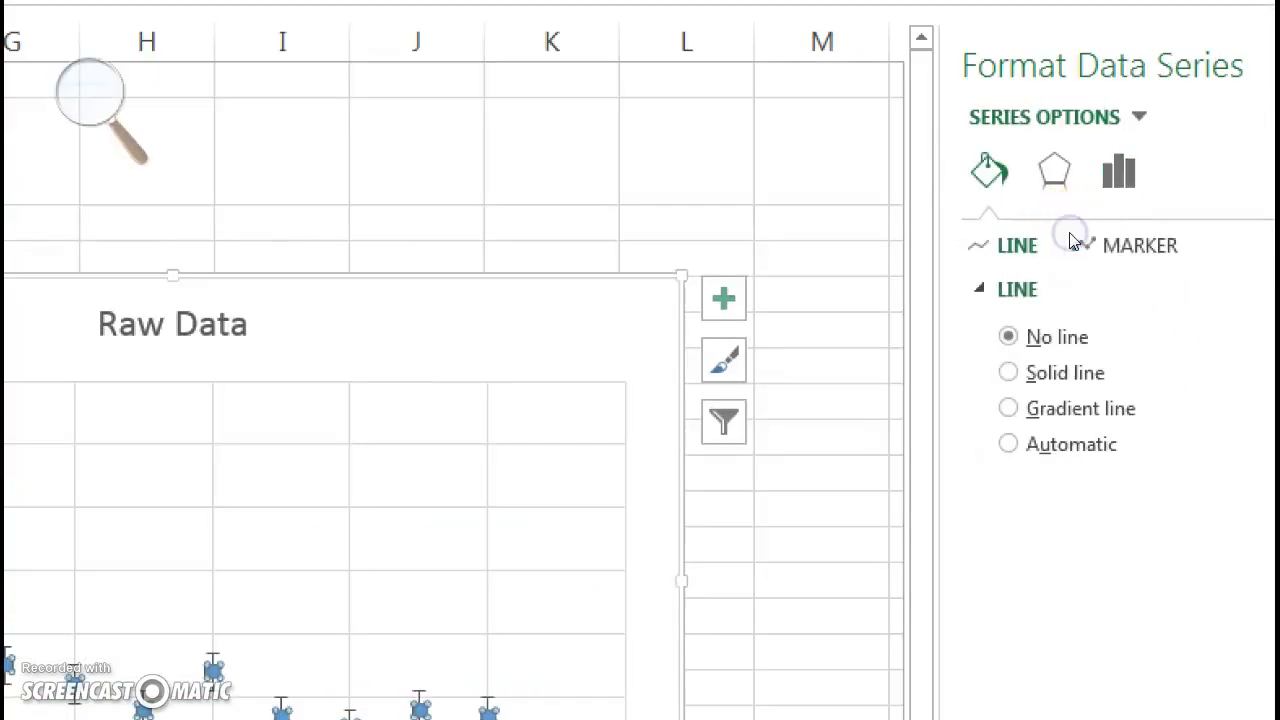
click(1145, 270)
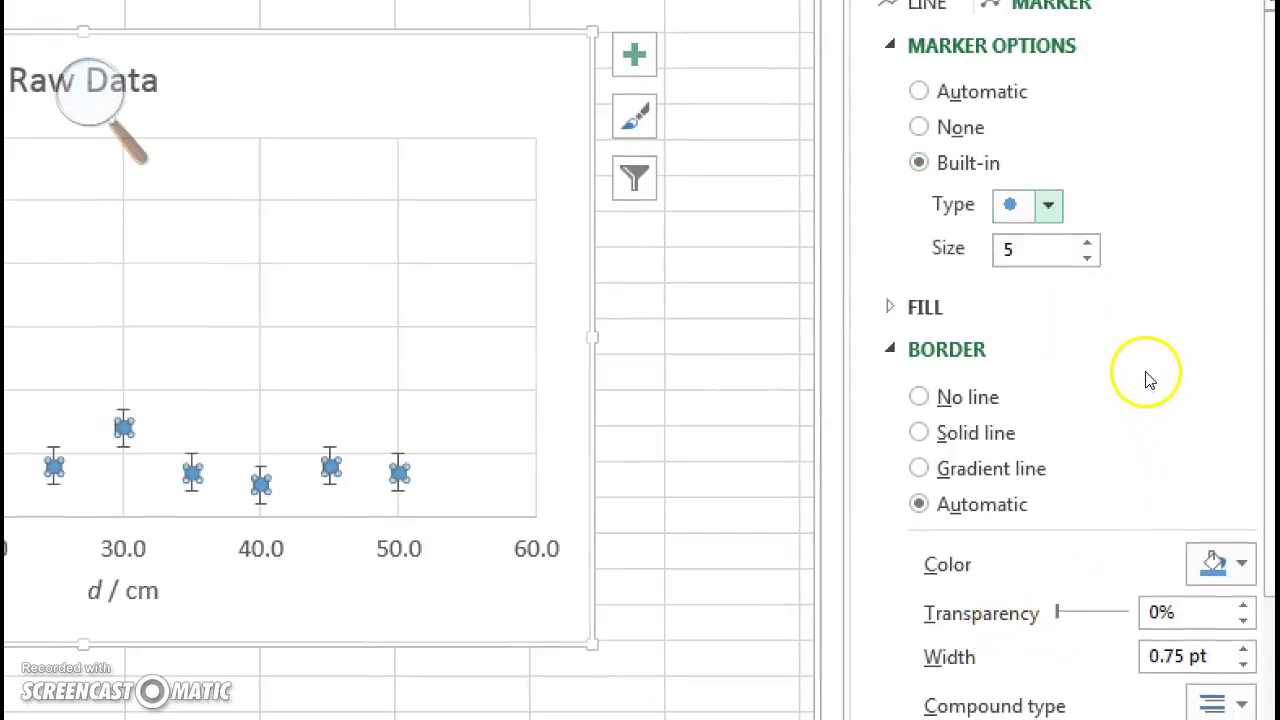
click(1048, 204)
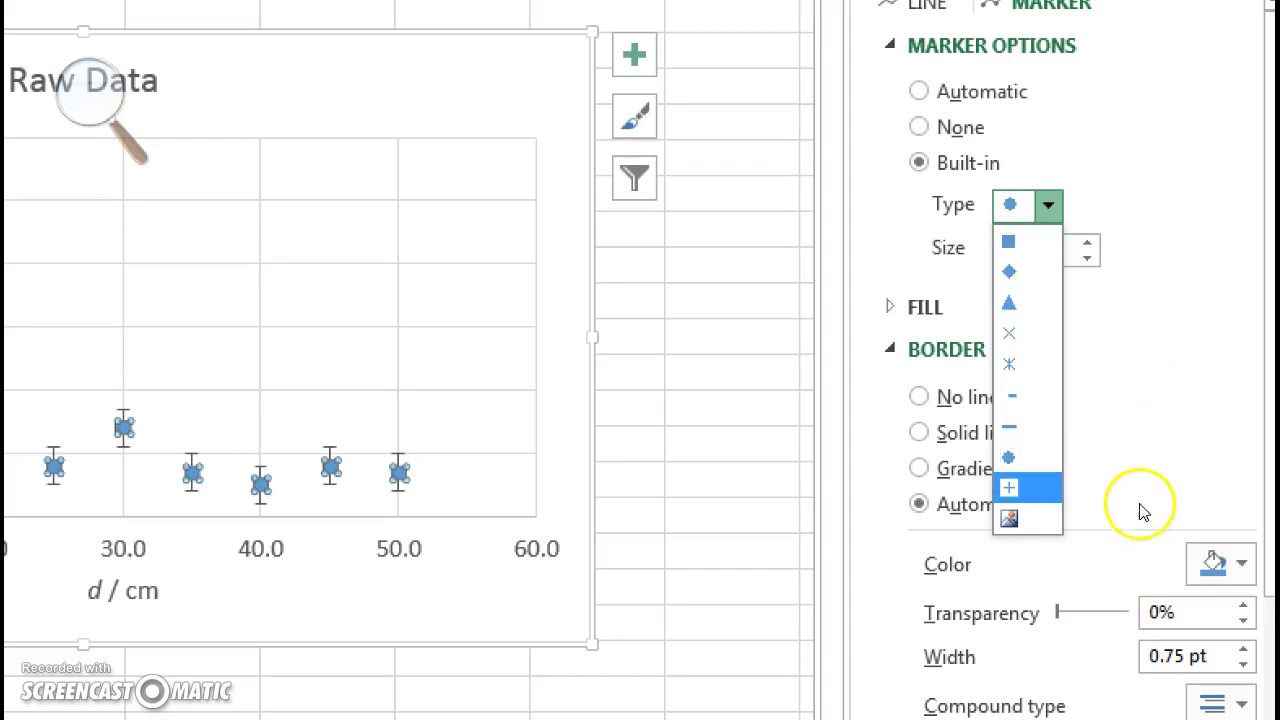
click(1014, 458)
Set the marker size of the data series to 3 and deselect the chart.
click(1139, 392)
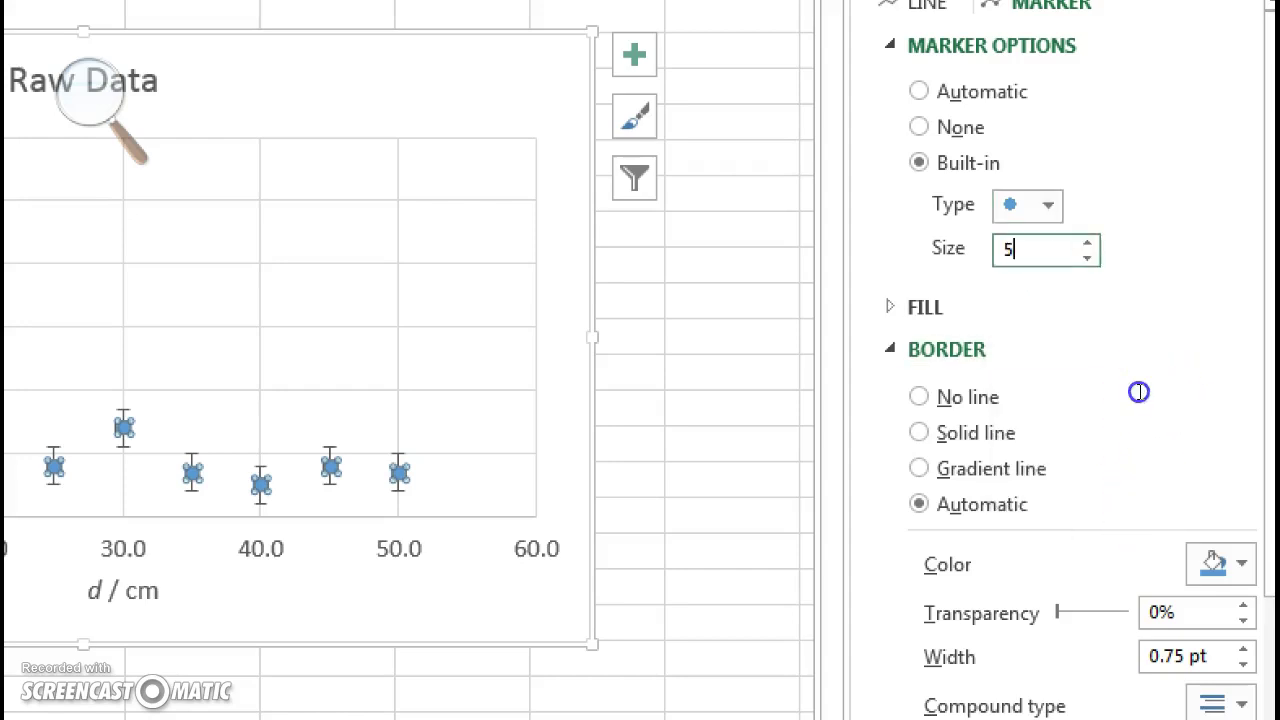
key(BackSpace)
text(2)
key(Return)
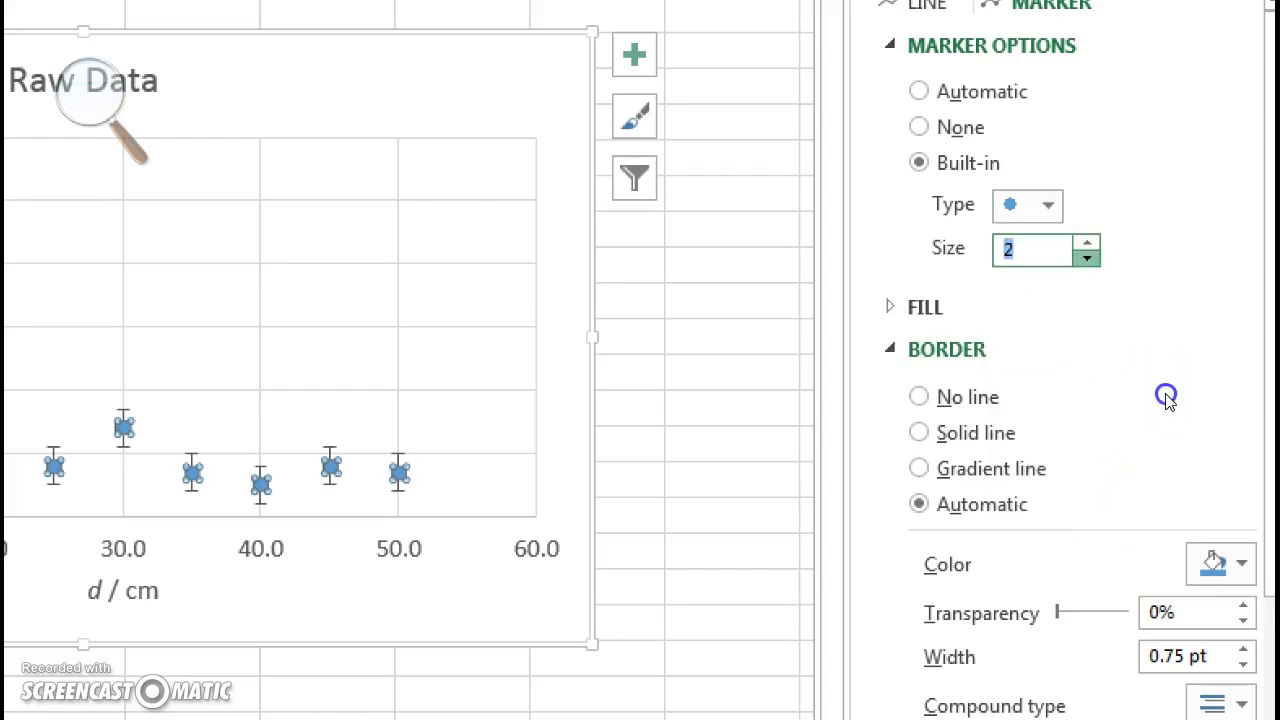
text(3)
key(Return)
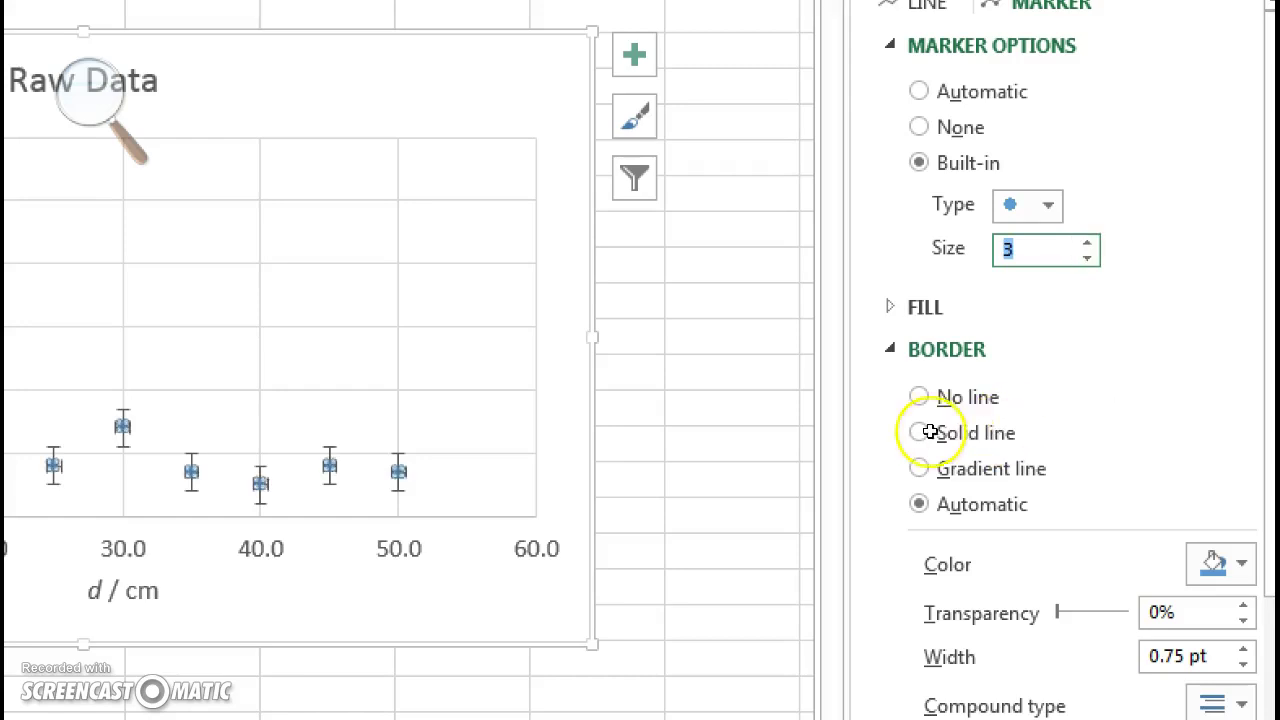
key(Escape)
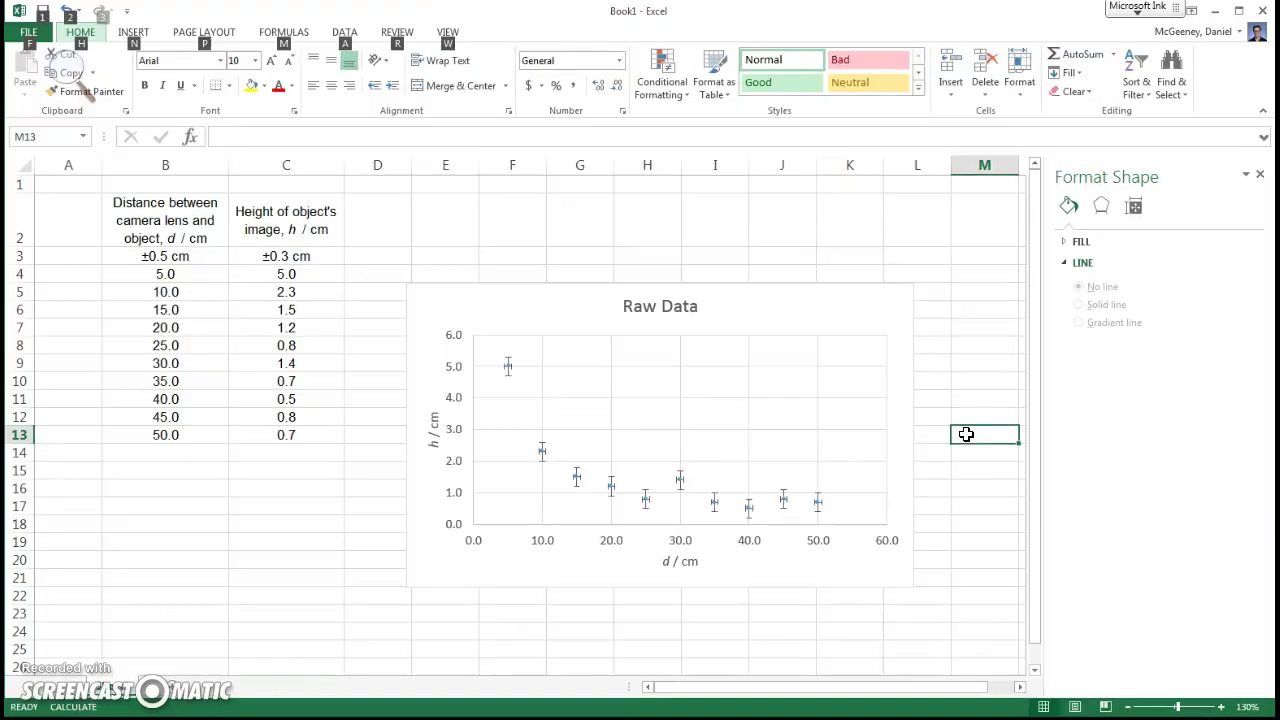
Move the chart up beside the data table so its upper-left corner lies in cell E2.
click(436, 595)
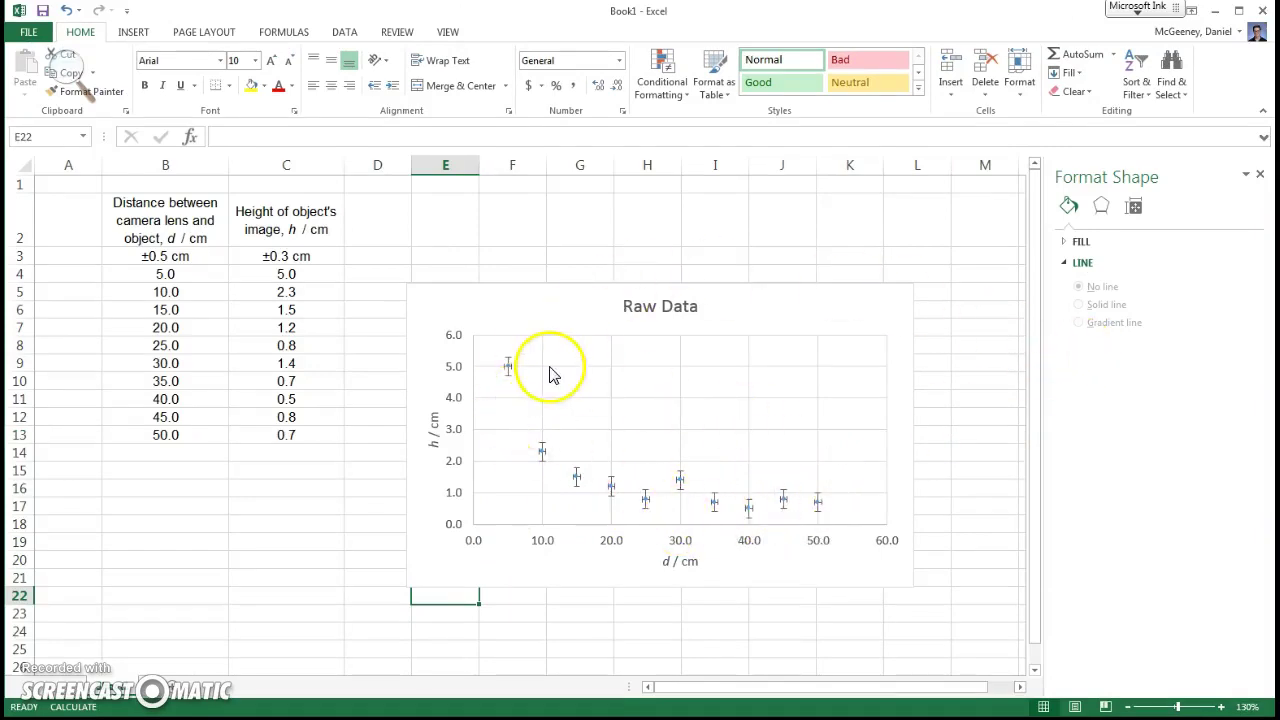
drag(472, 291, 500, 220)
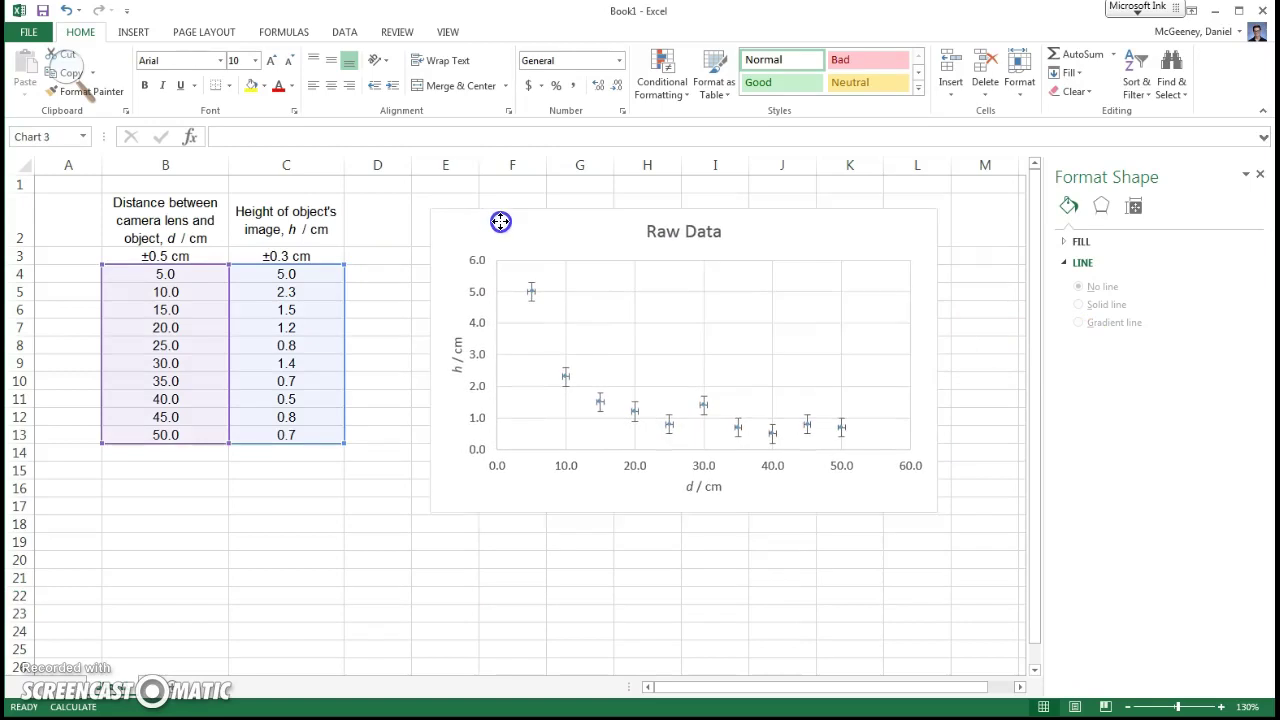
click(405, 277)
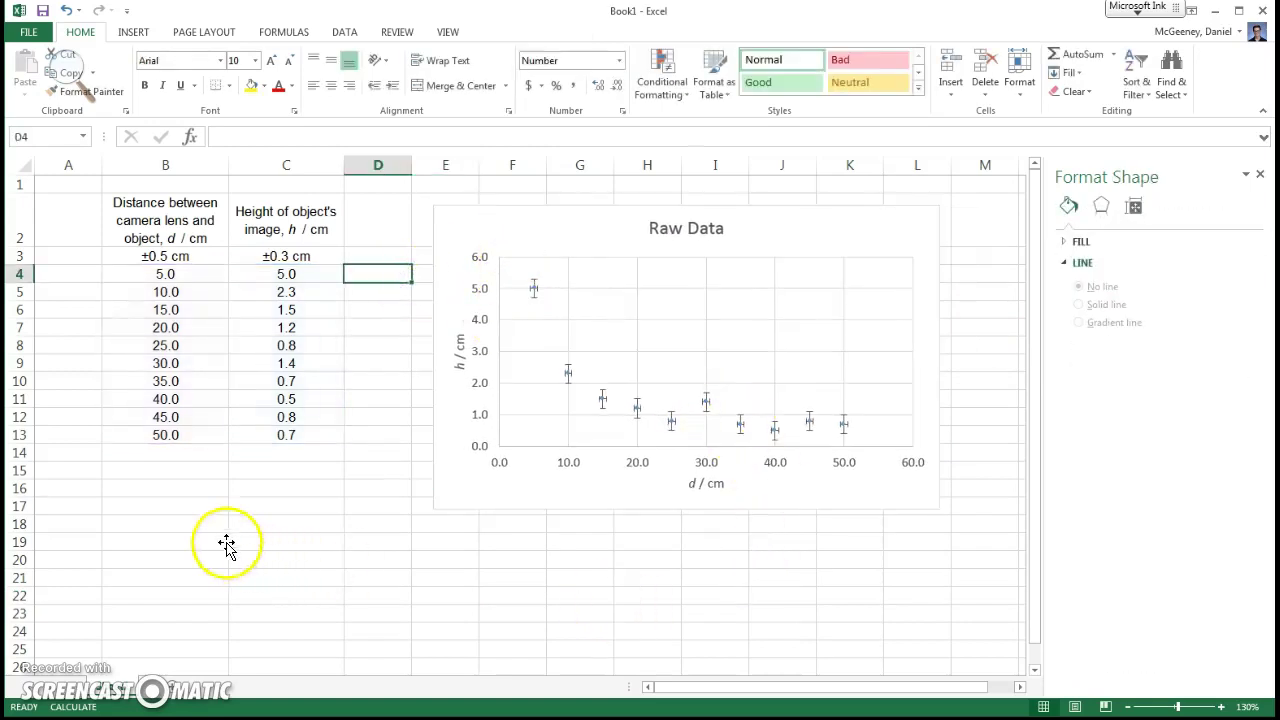
Write the inverse relations "y = k x^-1" in B17 and "h = k d^-1" in B18.
click(178, 504)
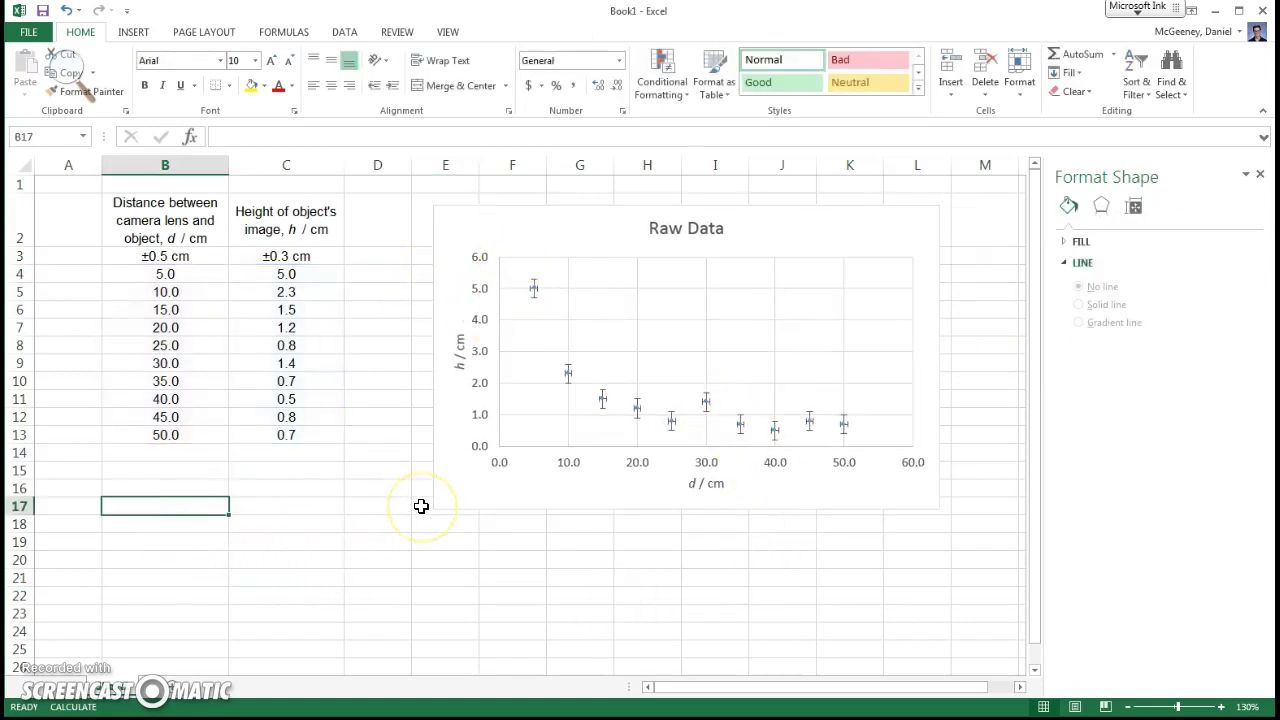
text(y = k x)
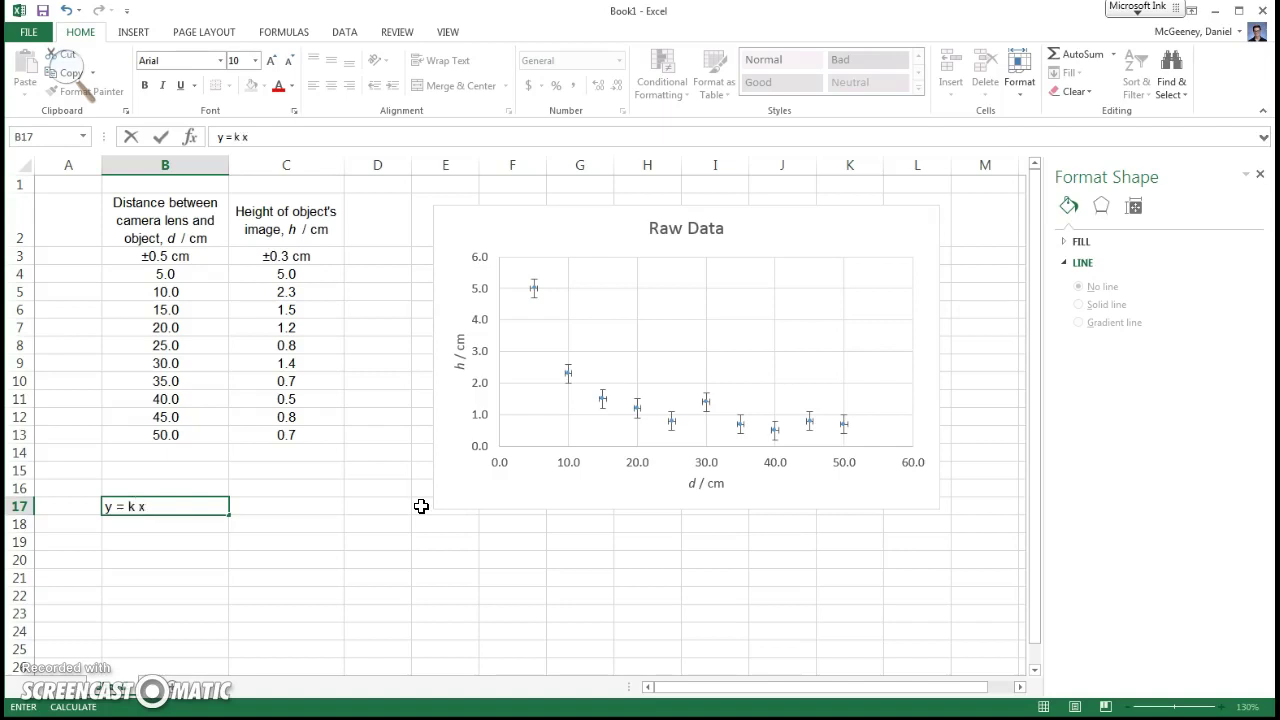
text(^-1)
key(Return)
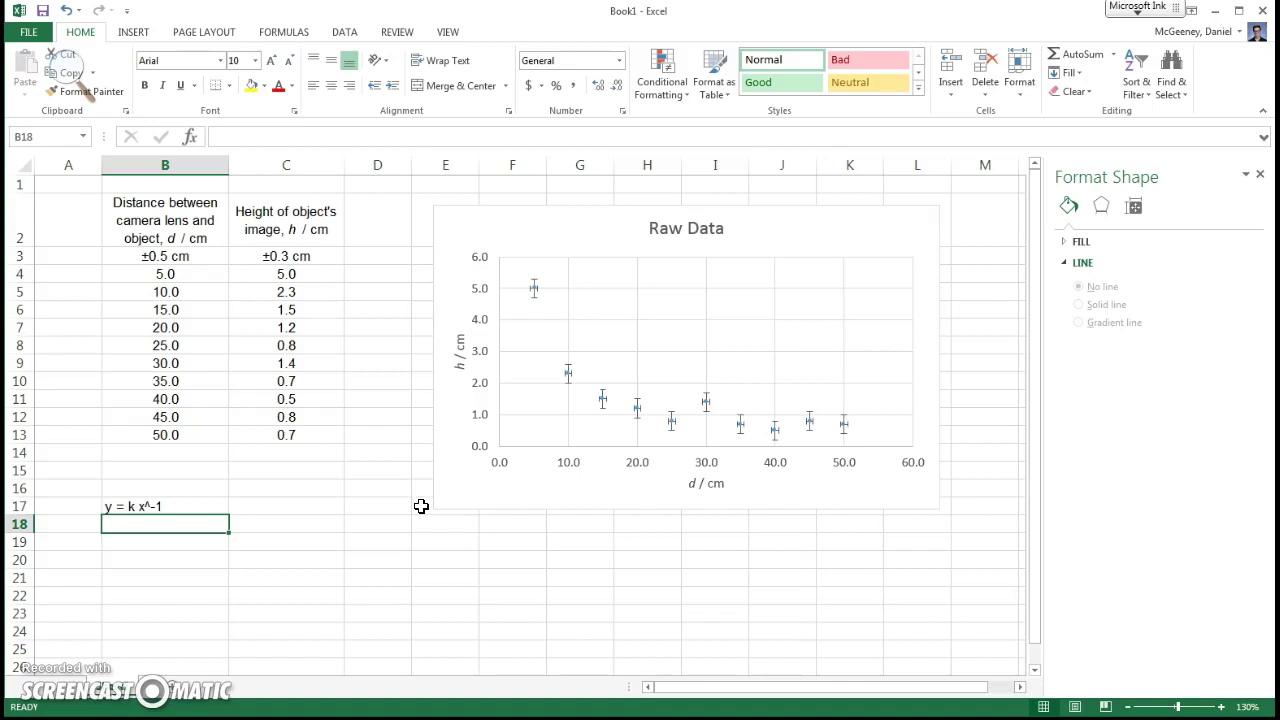
text(h = k d^-1)
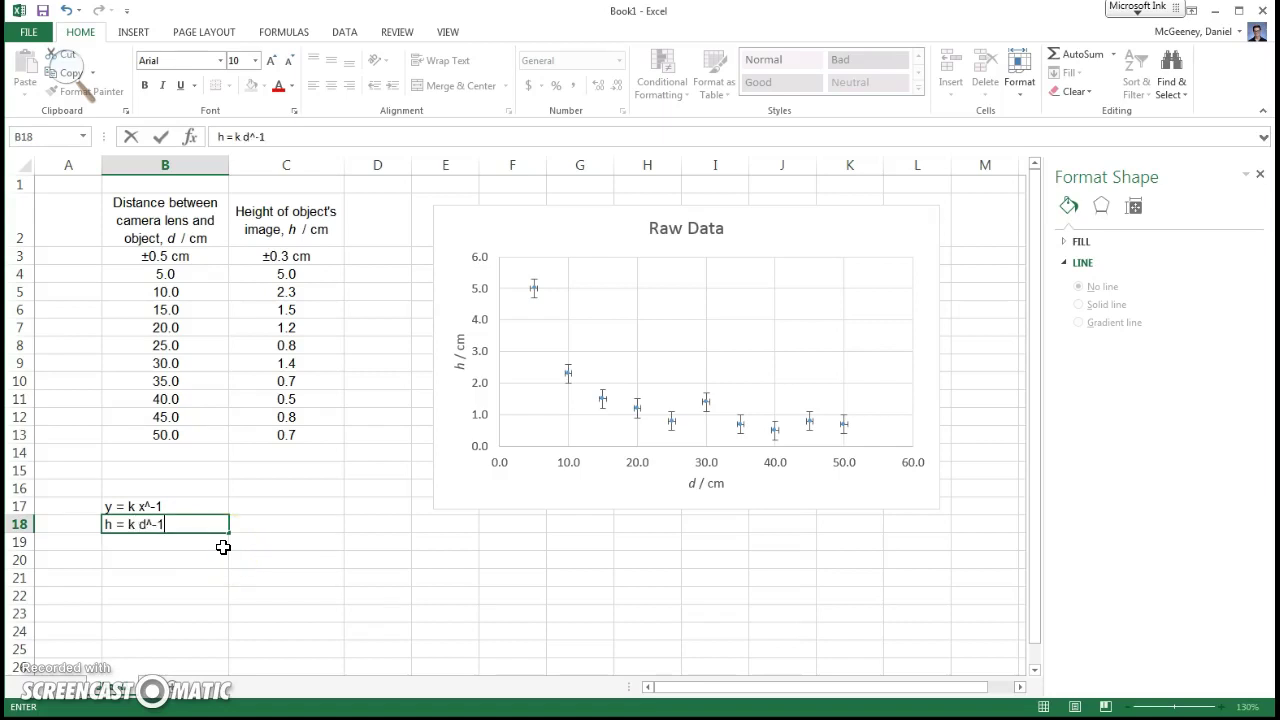
key(Return)
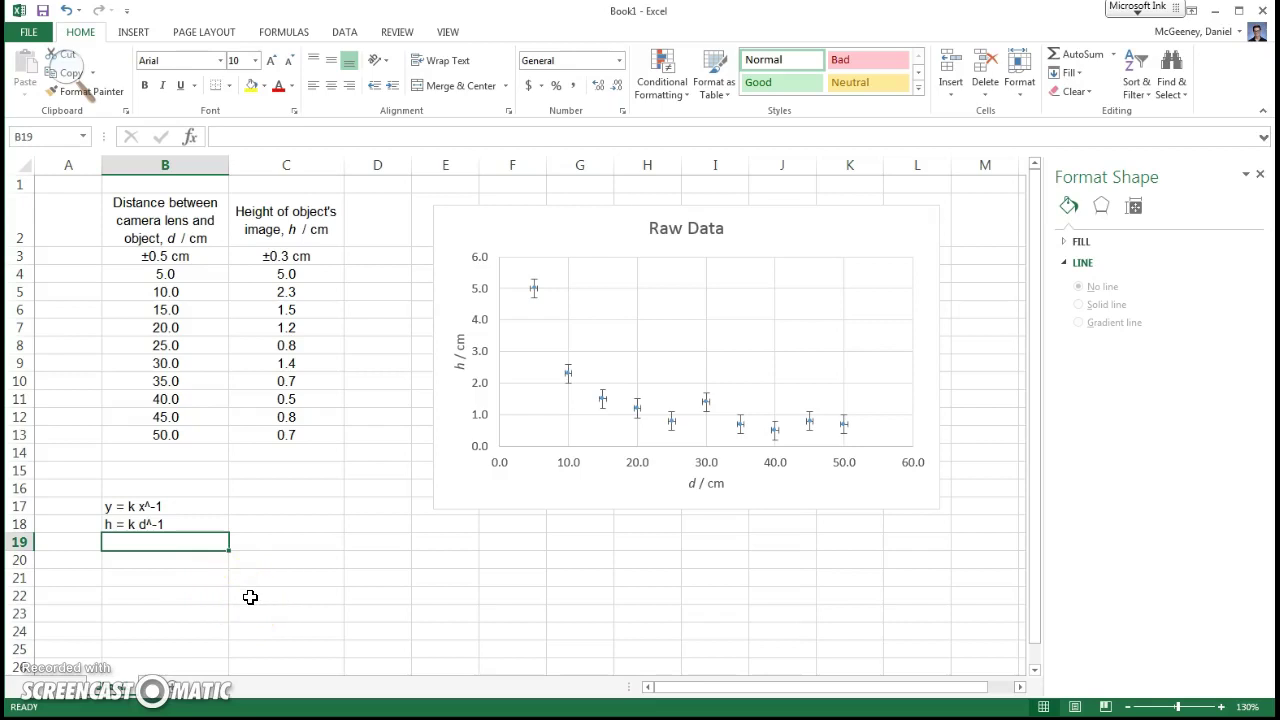
Write the linear relation "h = kd" in cell B20.
key(Down)
text(h =)
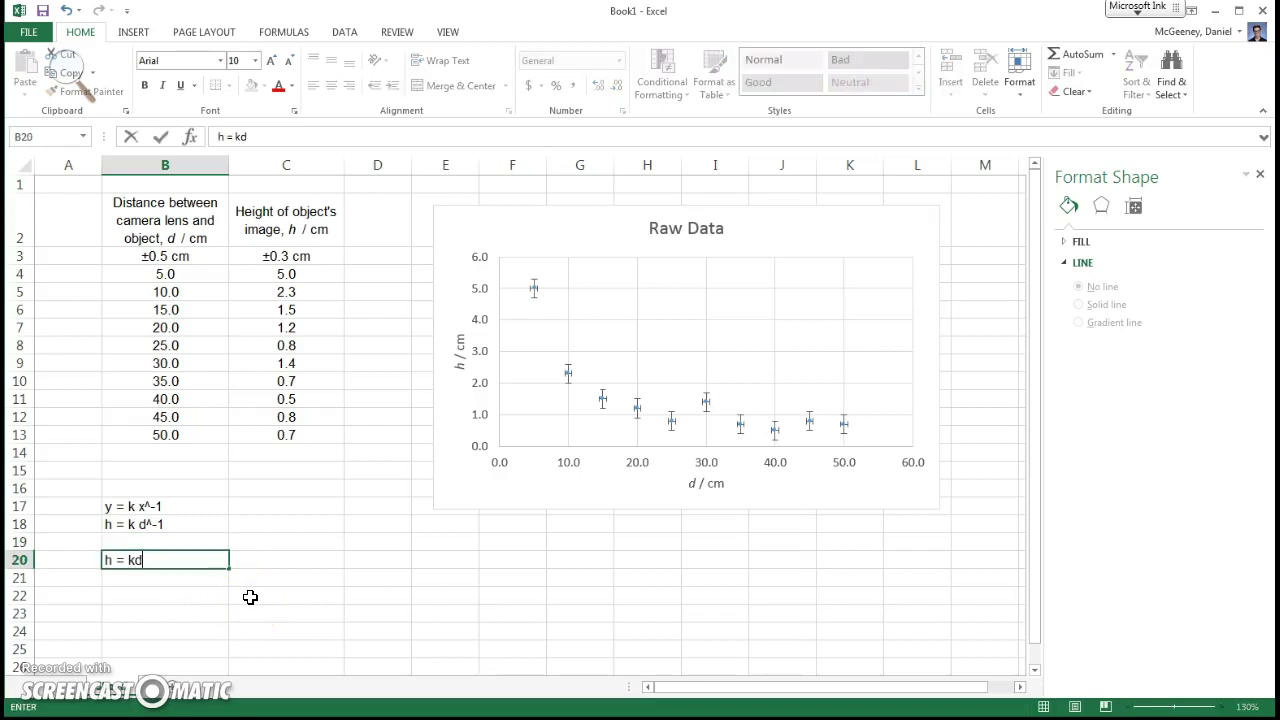
key(Return)
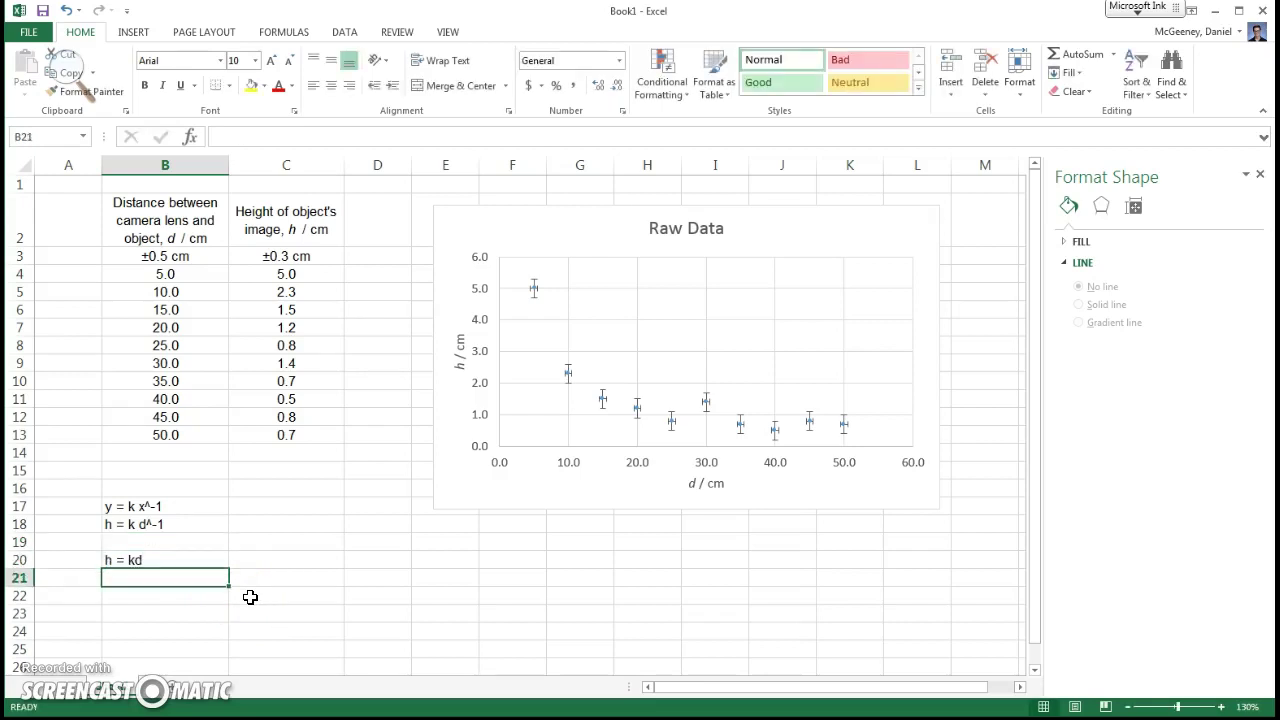
Clear the relation notes from cell B20 and from cells B17:B18.
key(Up)
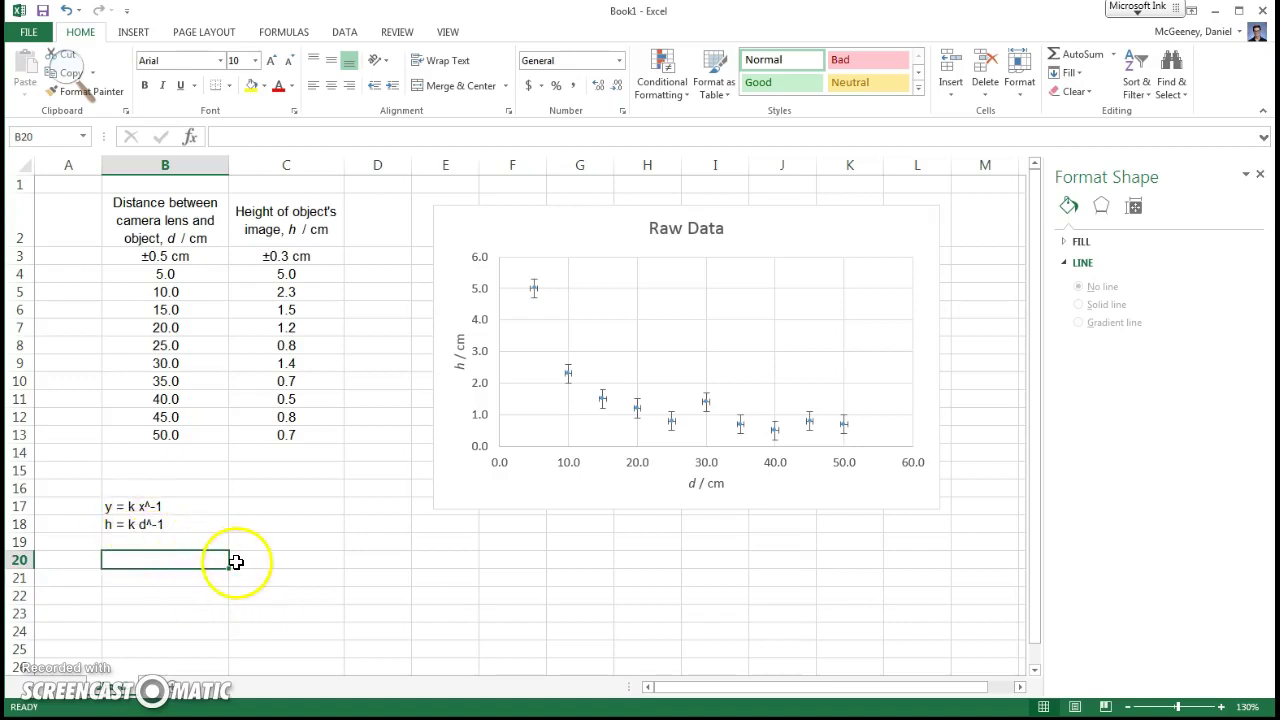
drag(189, 522, 187, 511)
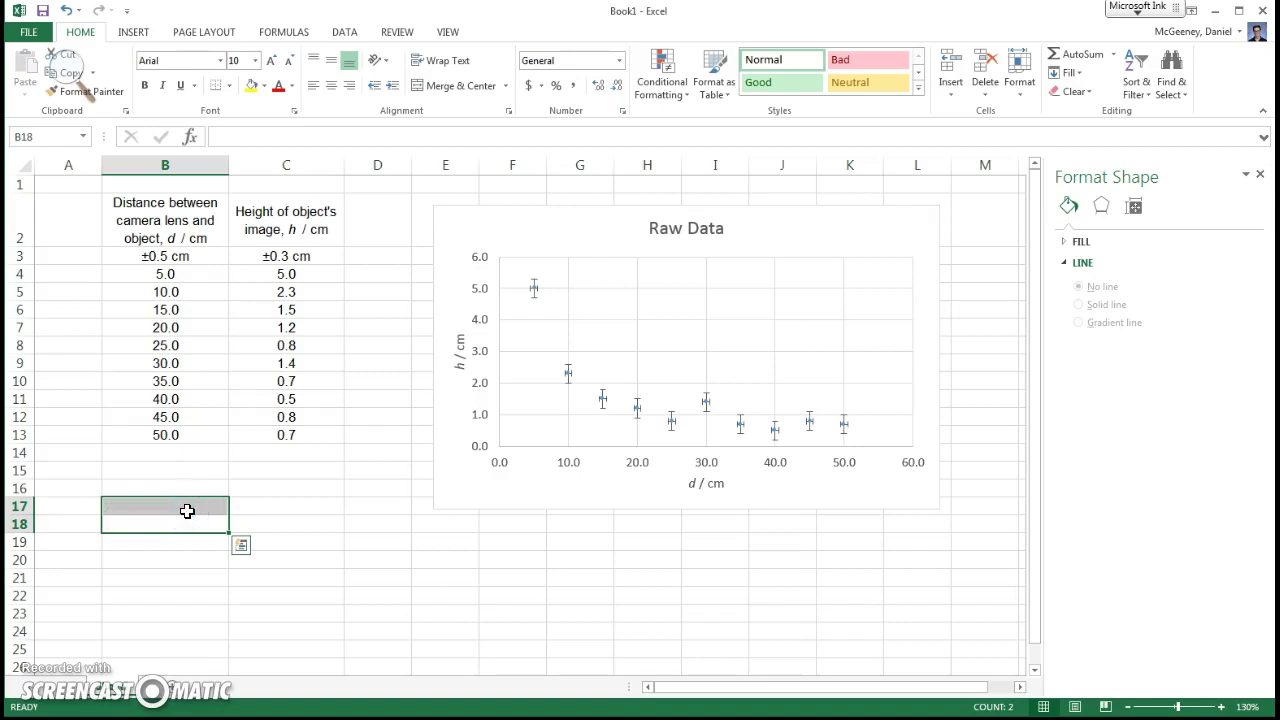
click(367, 536)
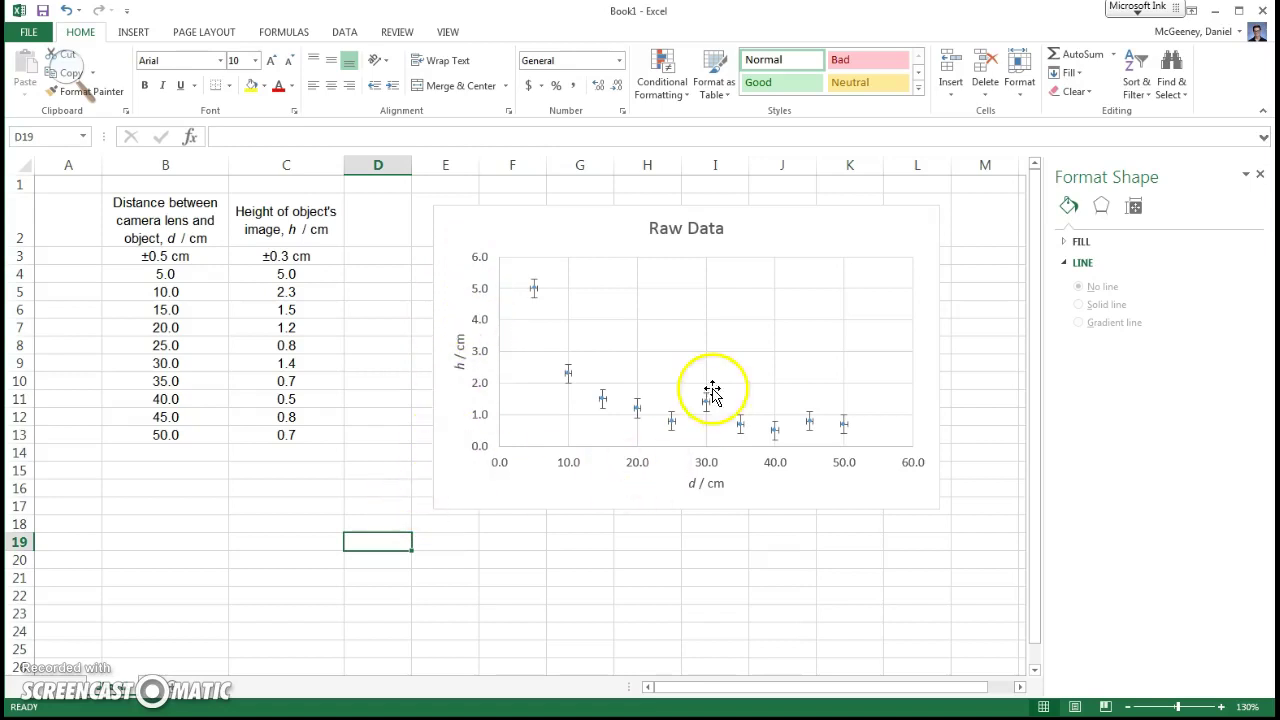
Move the chart farther away from the data table so its upper-left corner lies in cell F2.
drag(799, 241, 871, 226)
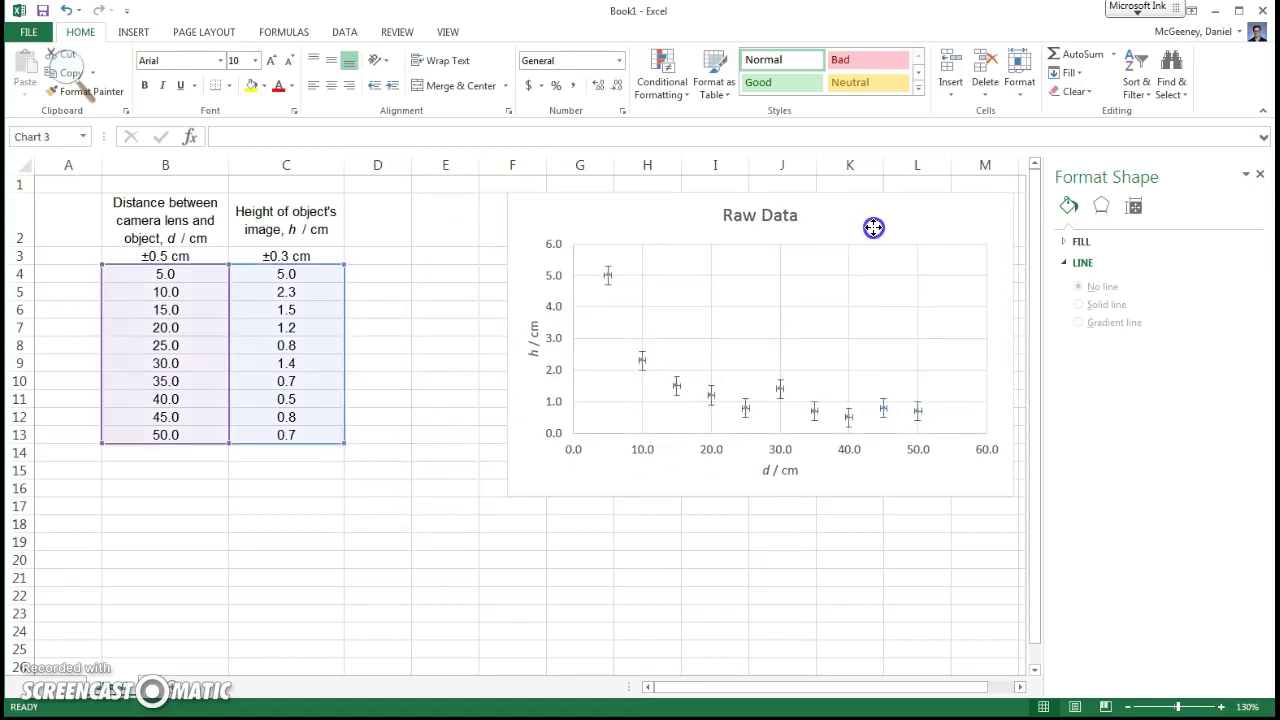
Enter the column heading "d-1 / cm-1" in cell D2.
click(376, 239)
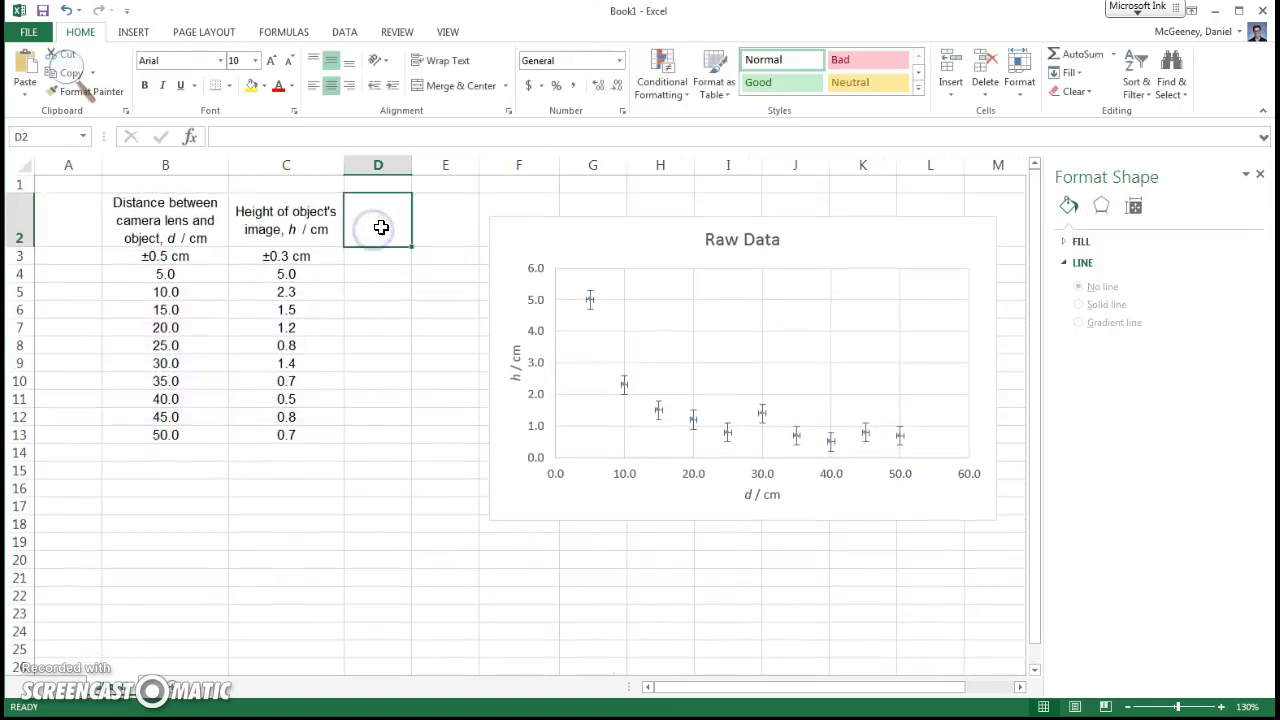
text(d-1)
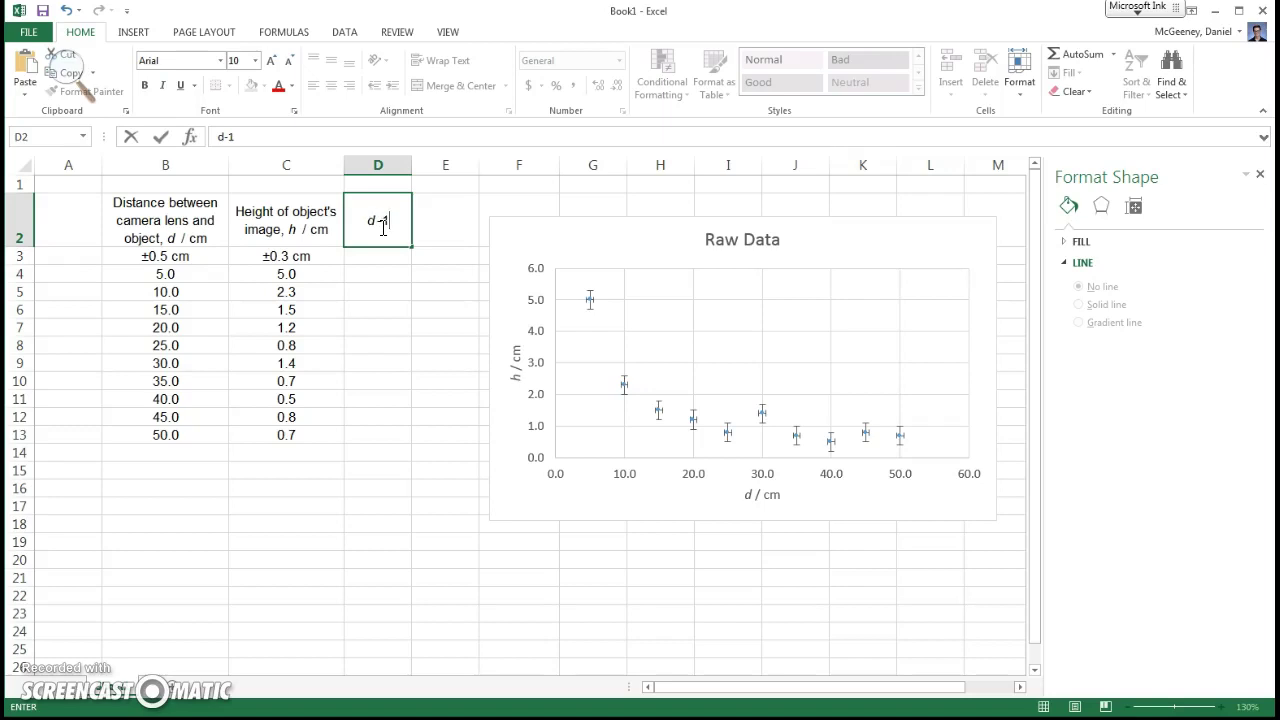
click(413, 242)
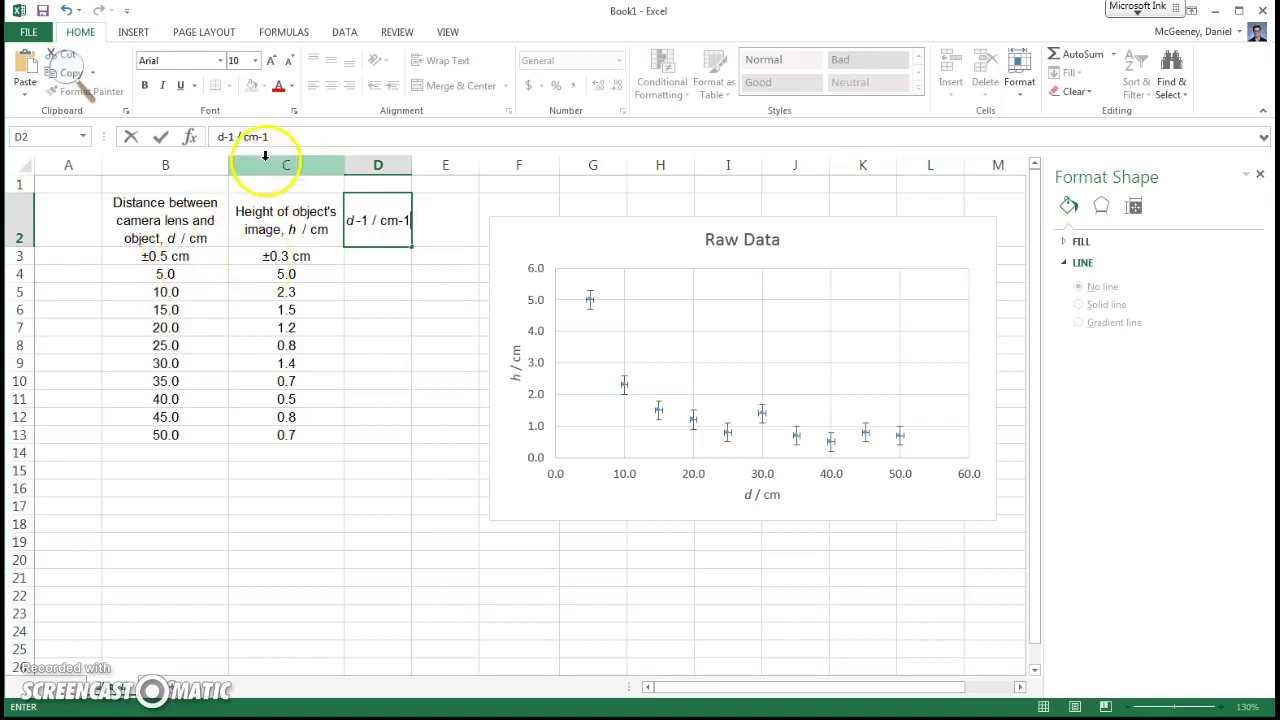
Format both "-1" exponents in the D2 heading as superscript.
drag(223, 137, 233, 137)
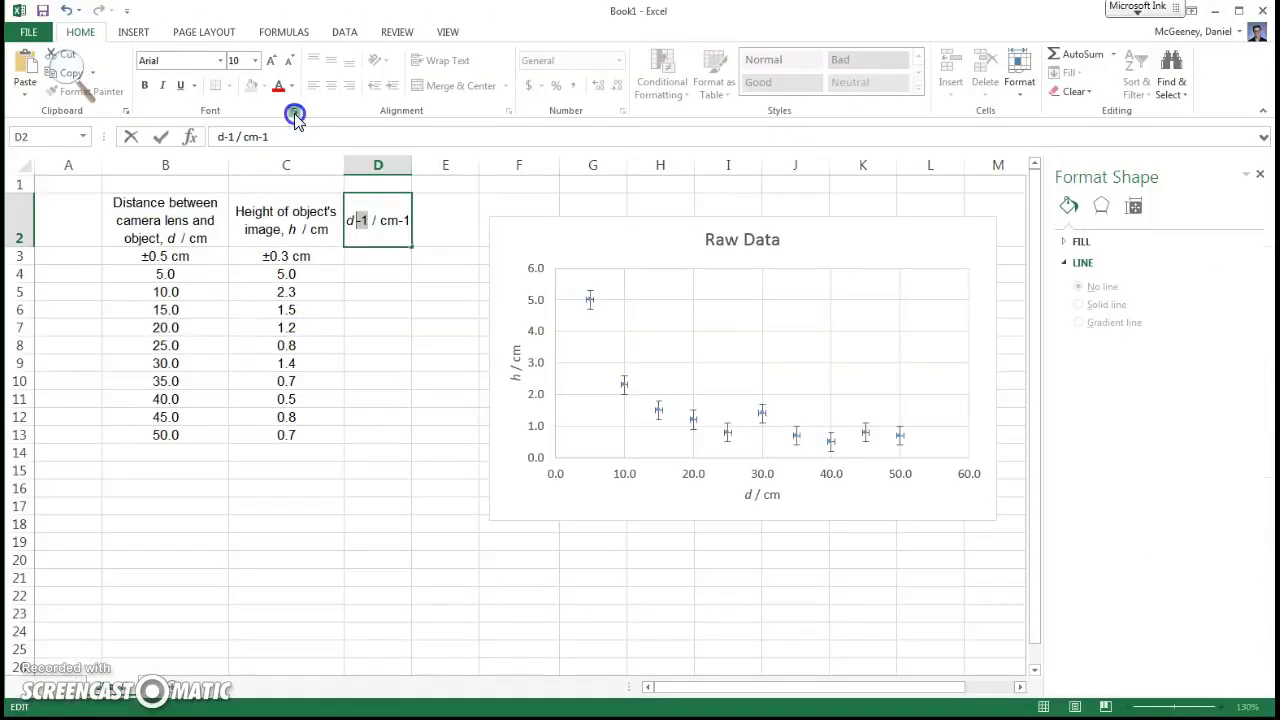
click(295, 116)
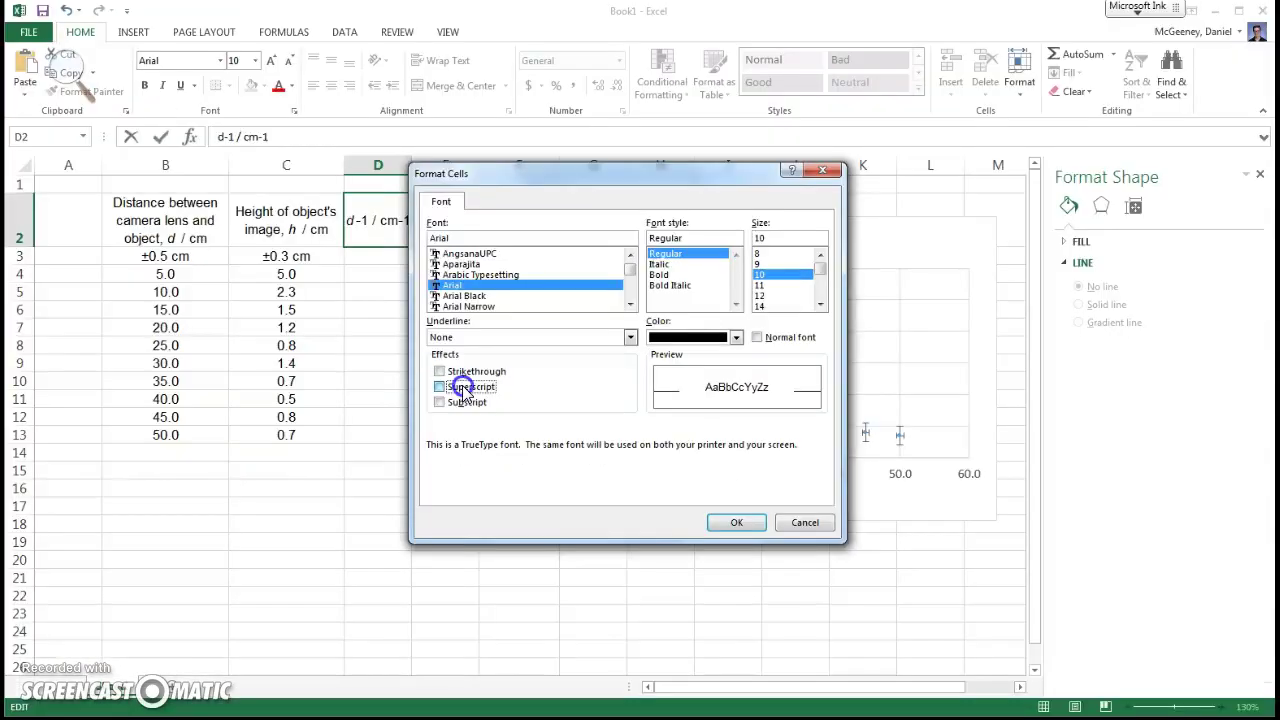
key(Return)
click(399, 224)
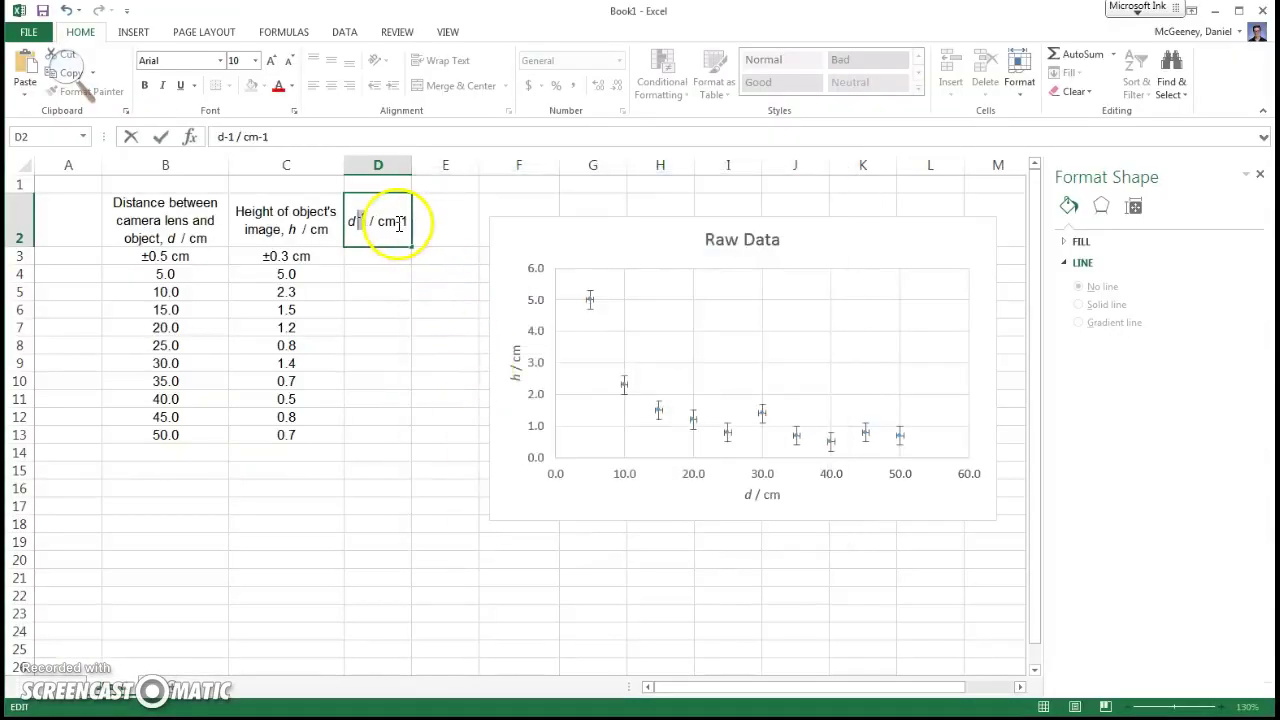
click(295, 116)
click(443, 387)
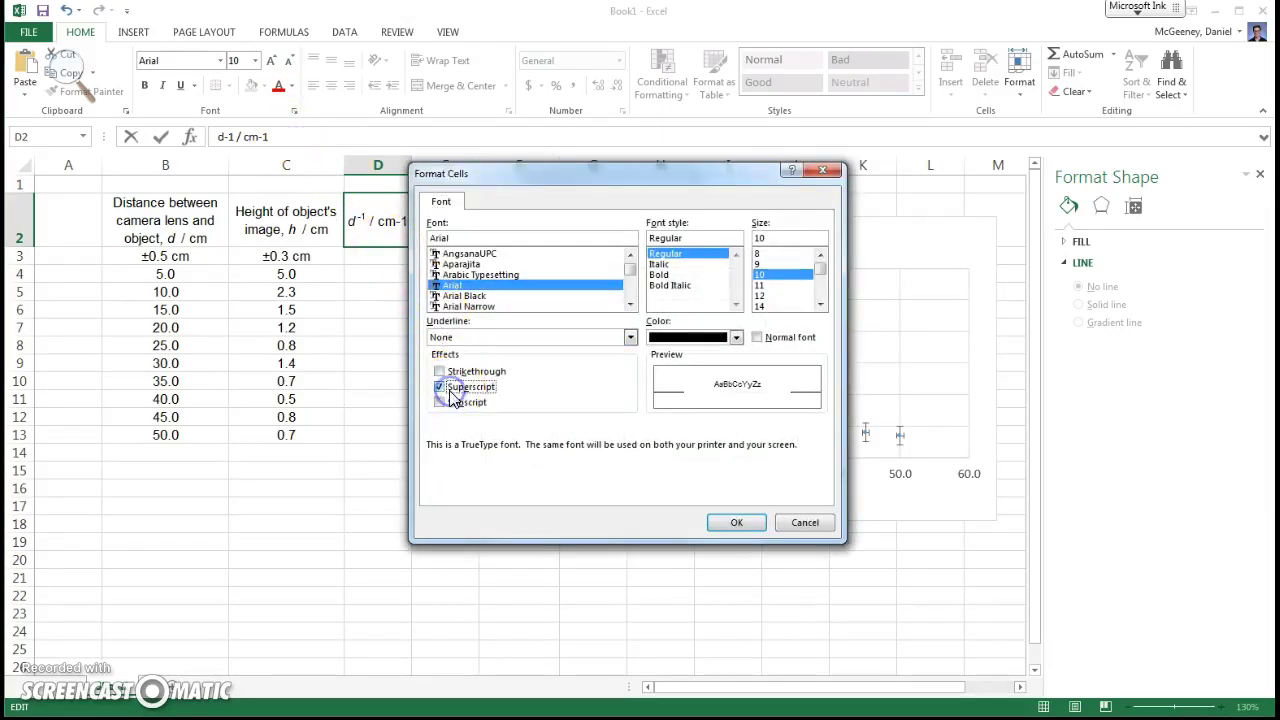
key(Return)
key(Return)
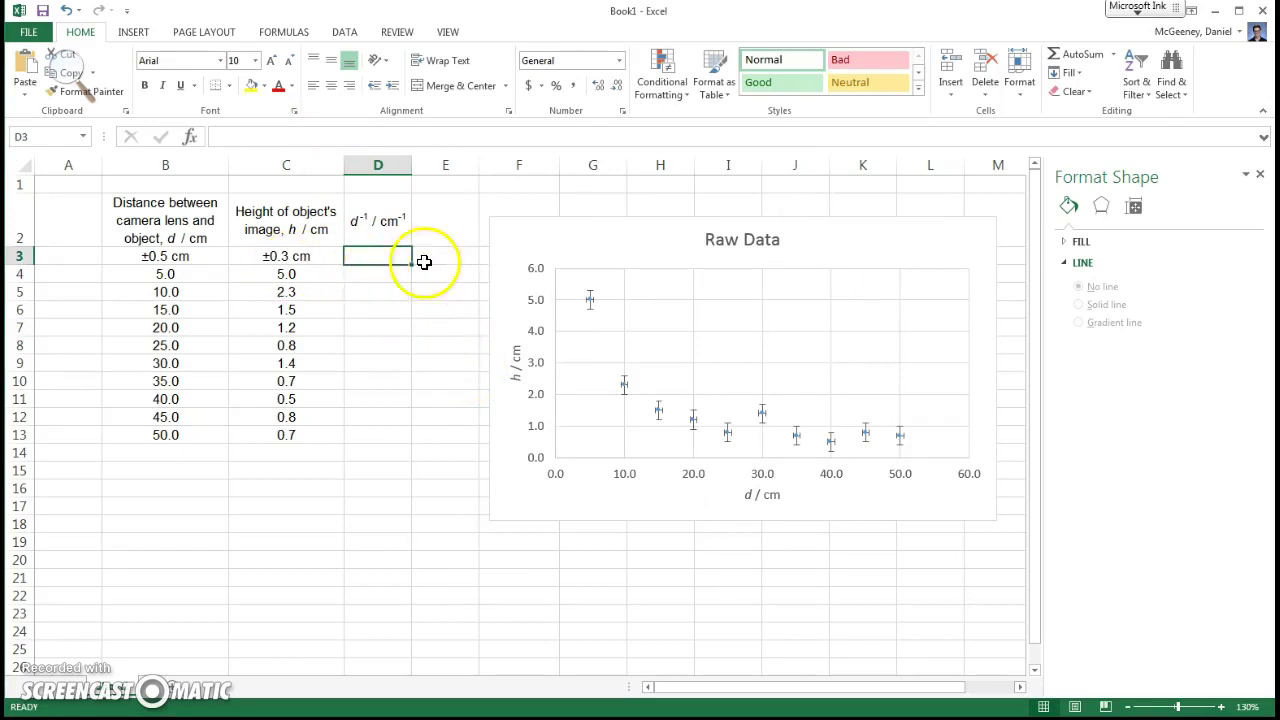
Calculate the inverse of the first distance in cell D4 with the formula =B4^-1.
click(374, 272)
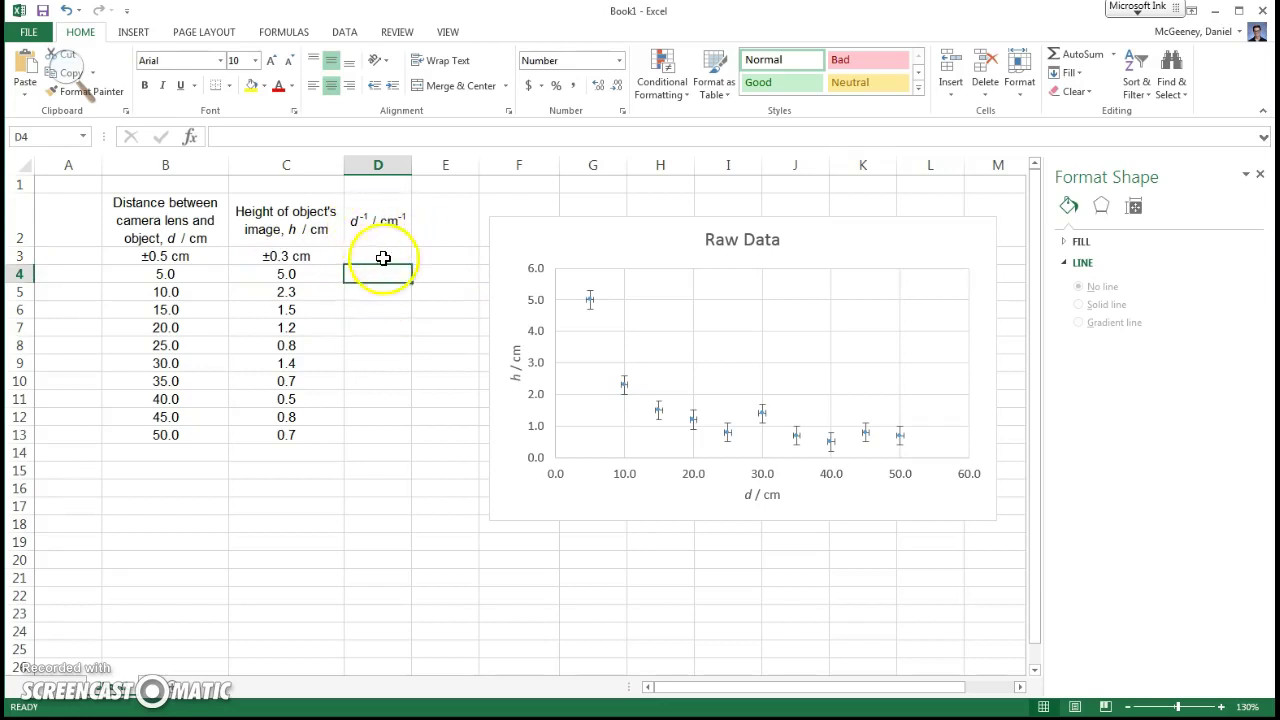
text(=)
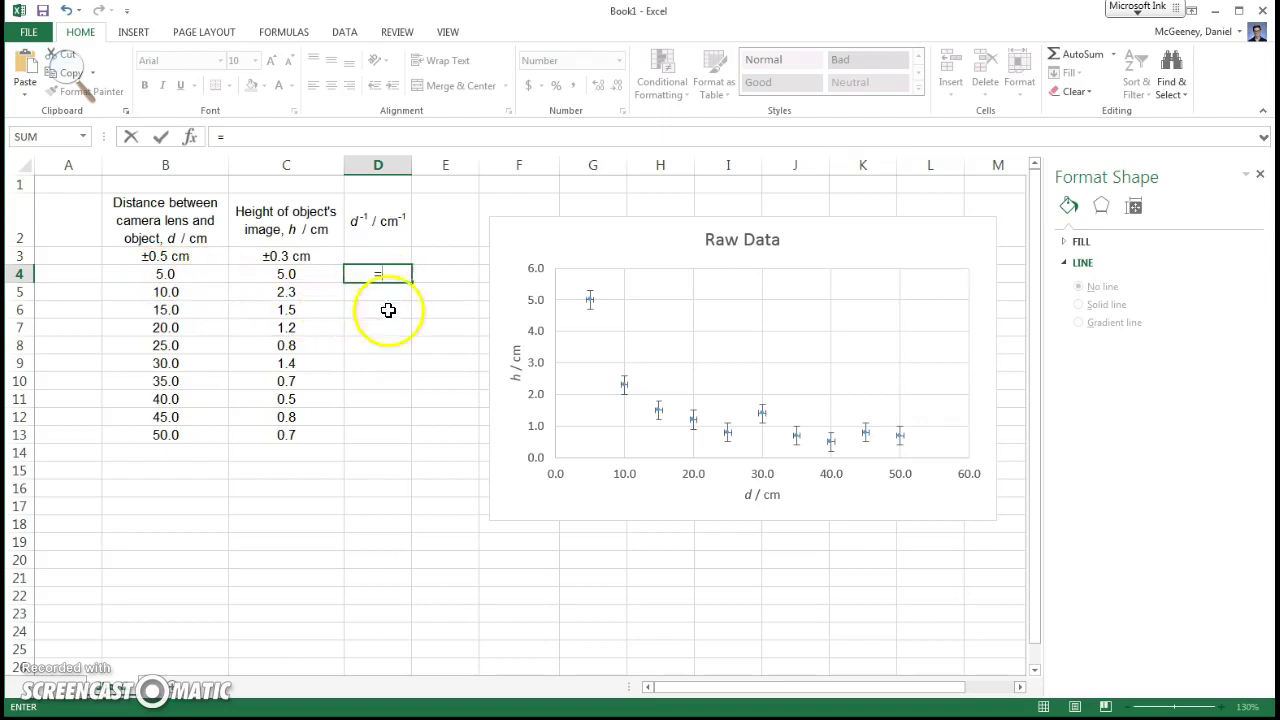
click(180, 274)
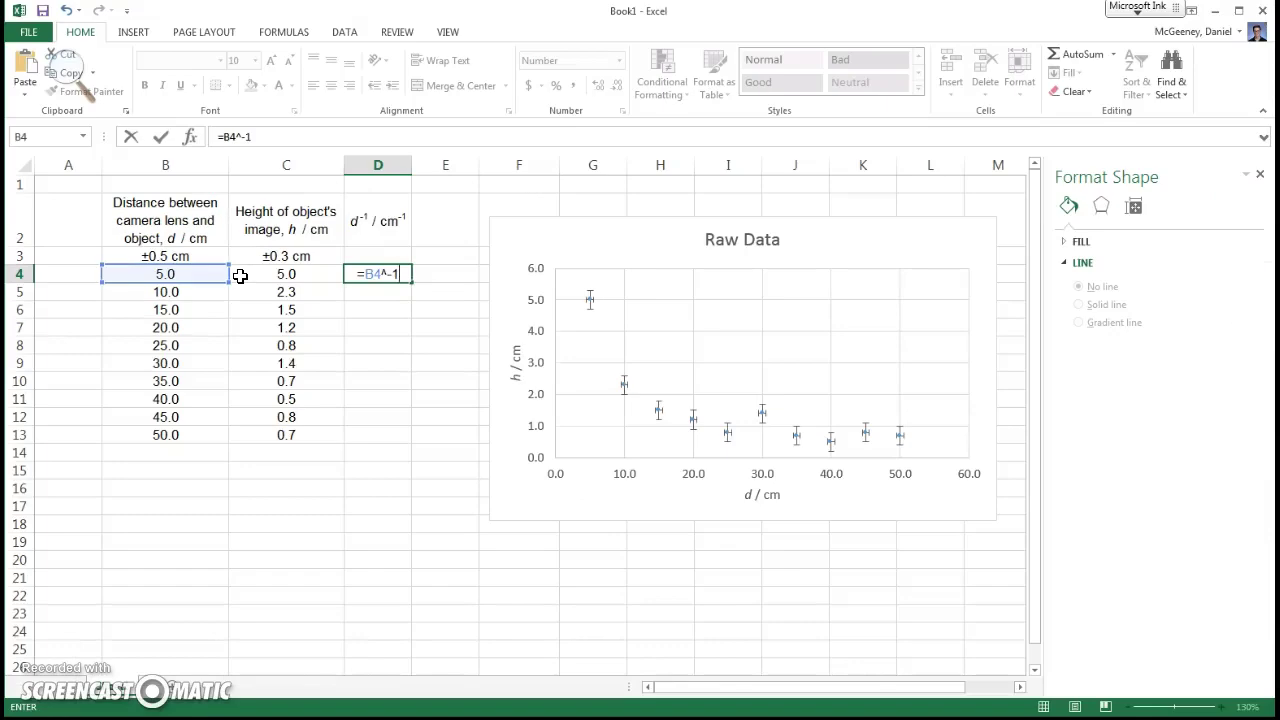
key(ctrl+Return)
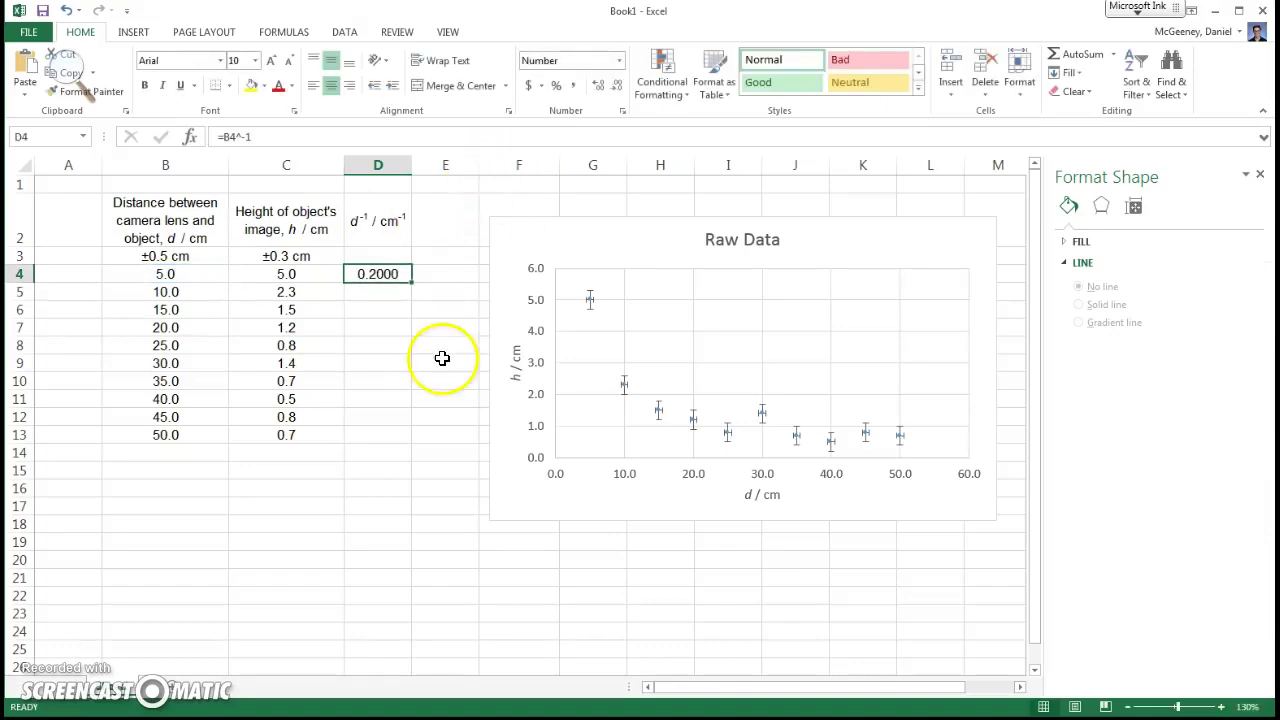
shift+click(394, 434)
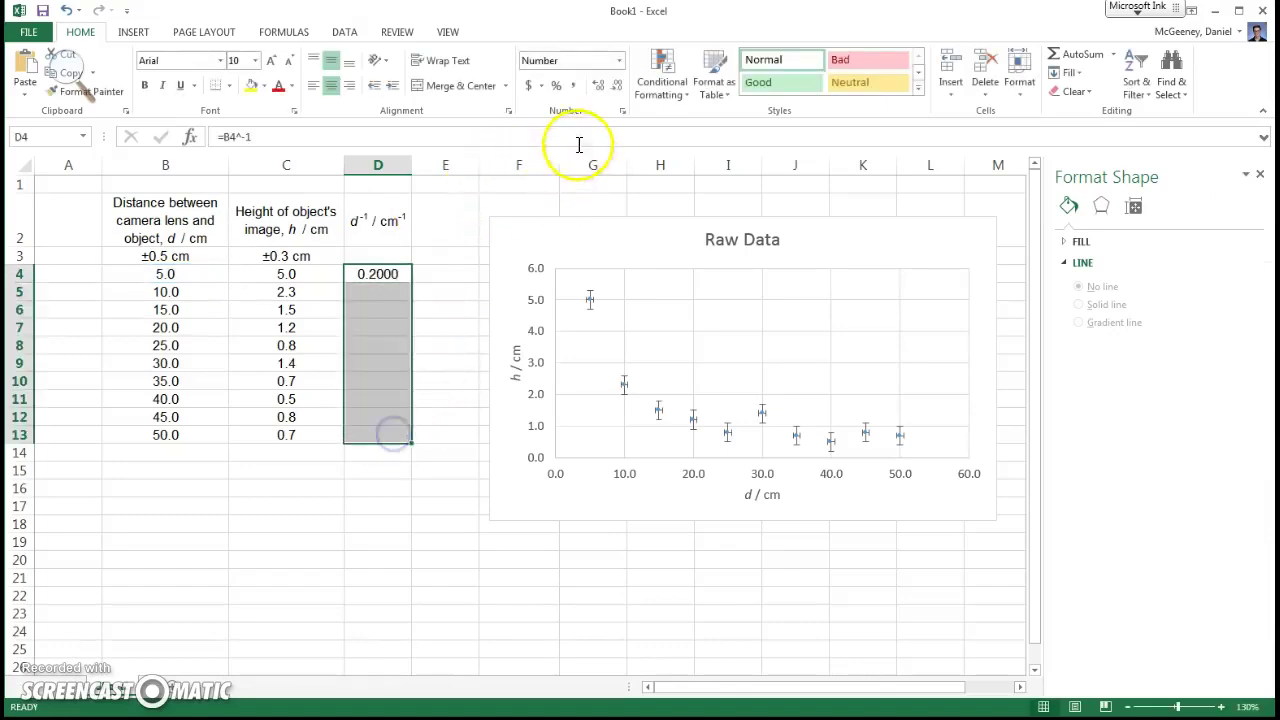
click(600, 87)
click(446, 286)
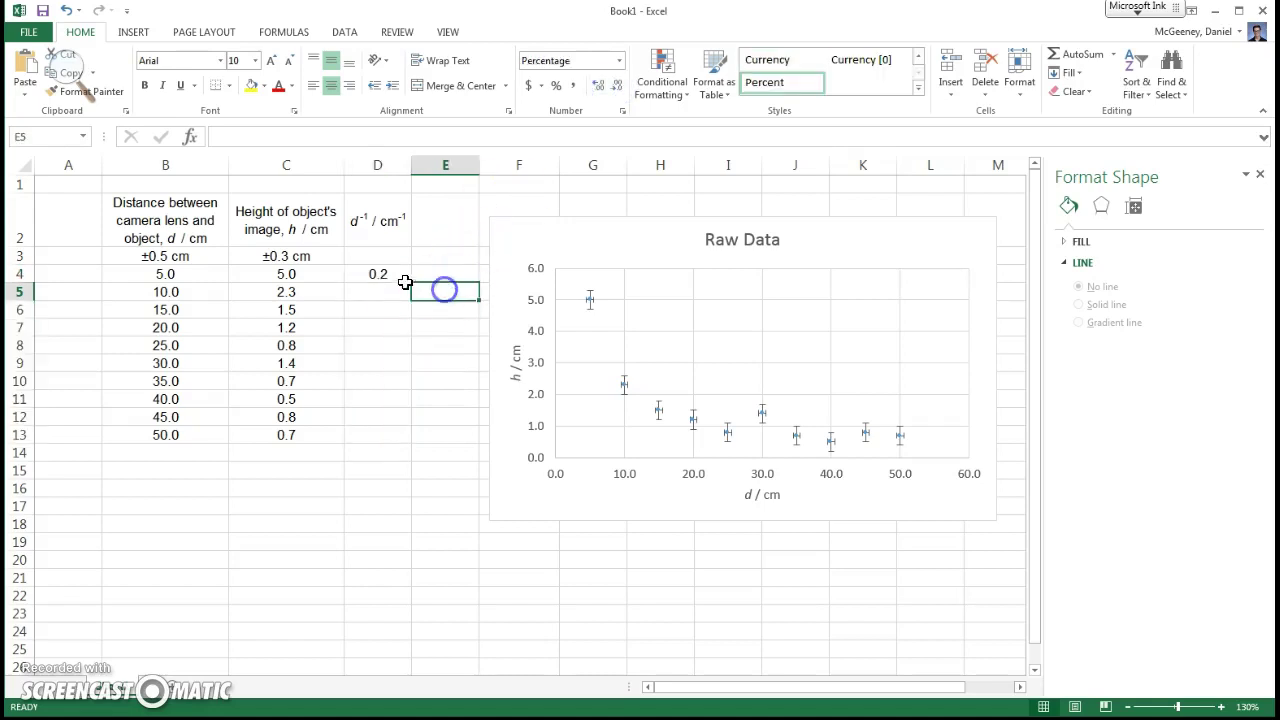
click(403, 280)
drag(412, 282, 413, 392)
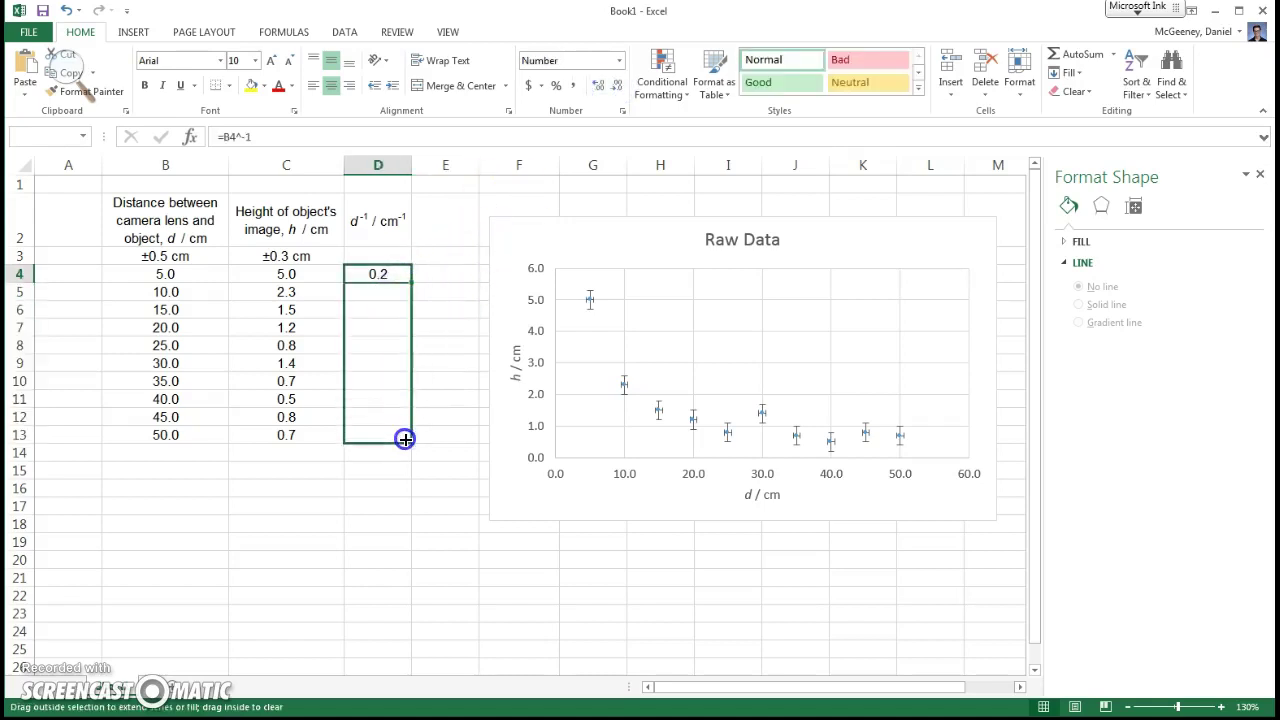
drag(405, 439, 404, 438)
key(ctrl+z)
Copy the inverse formula from D4 down through D13 and display the values with four decimal places.
key(ctrl+c)
shift+click(397, 444)
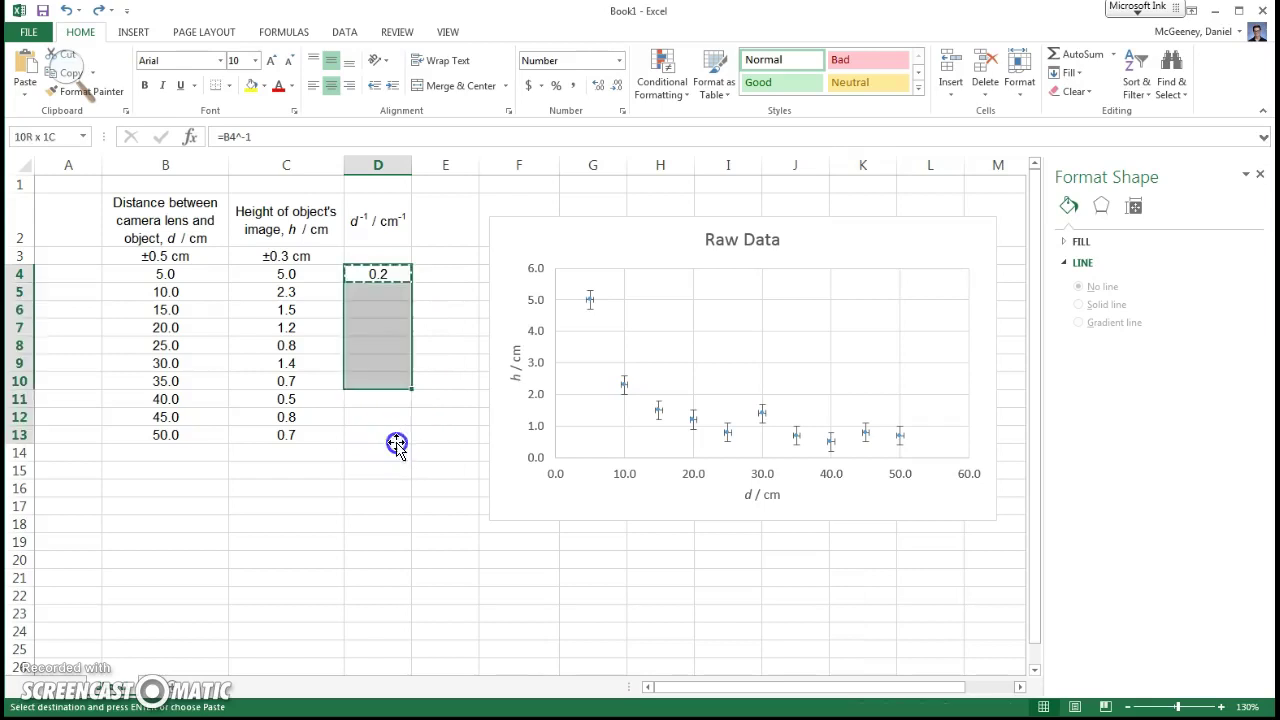
key(ctrl+v)
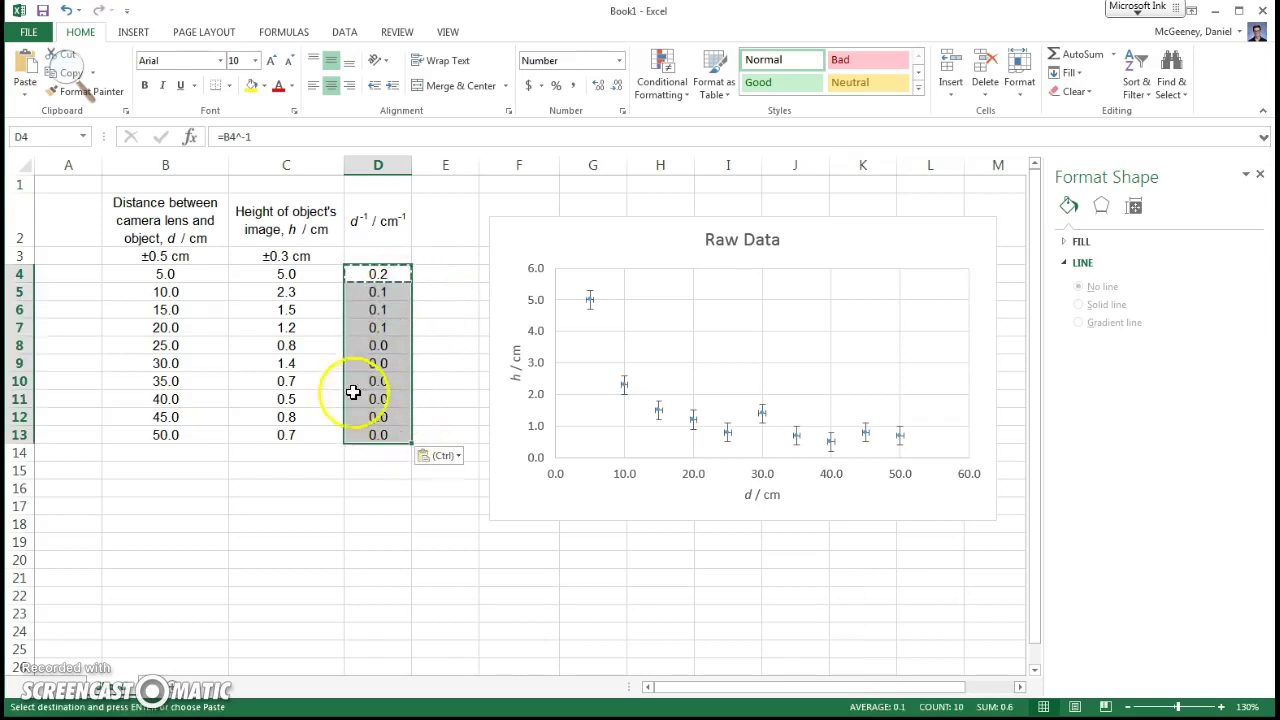
click(600, 87)
click(601, 86)
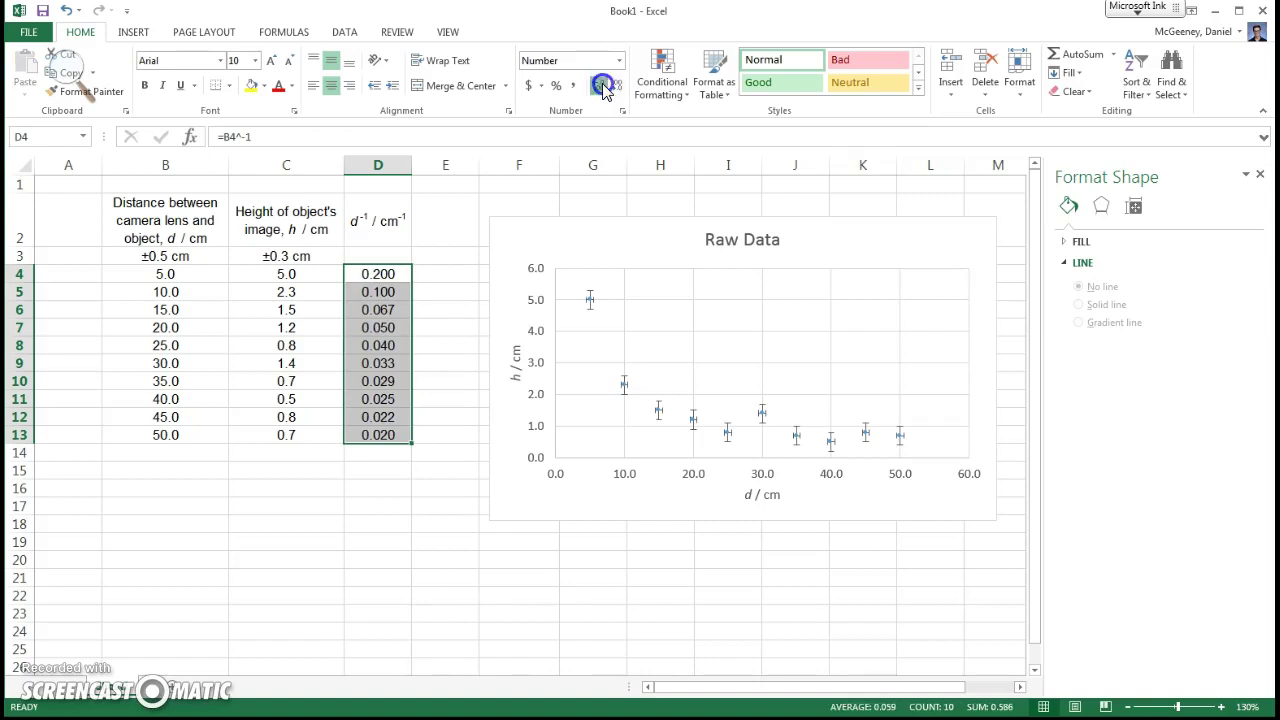
click(603, 88)
Move the chart away to free columns E and F, and paste the headings "% in d⁻¹" and "Δd⁻¹ (cm⁻¹)" into E2:F2.
drag(547, 233, 612, 210)
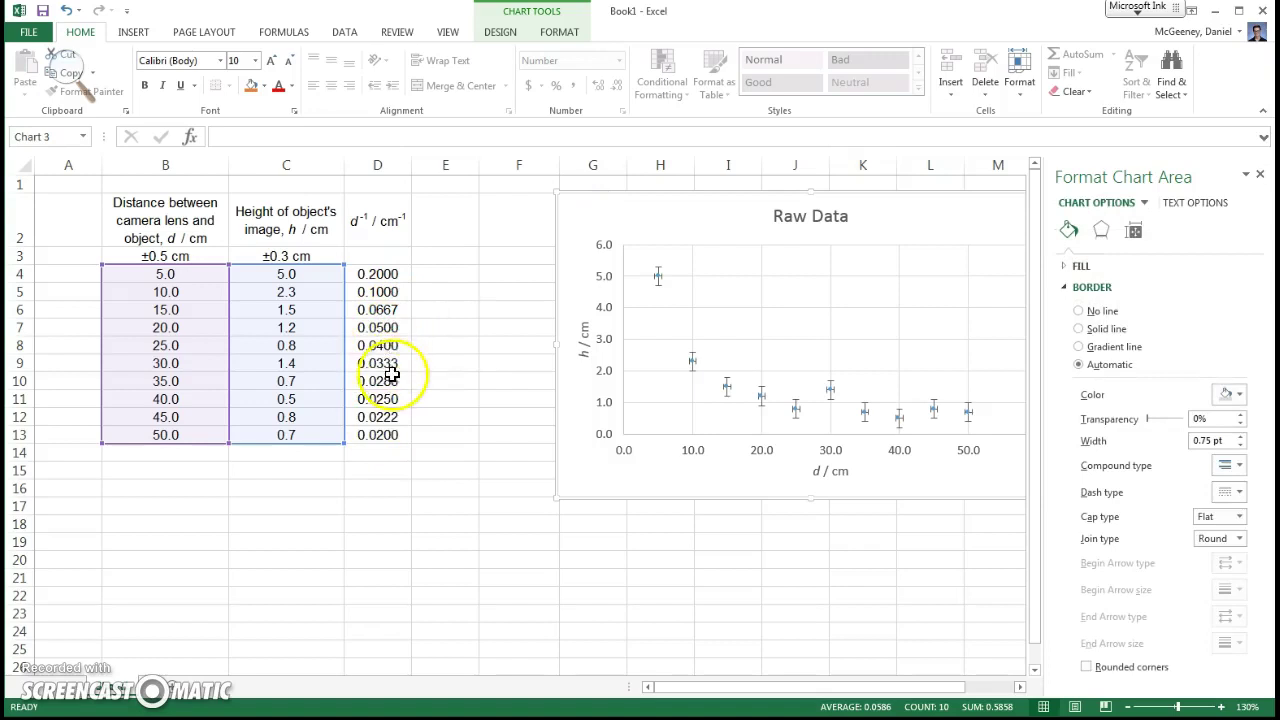
click(443, 279)
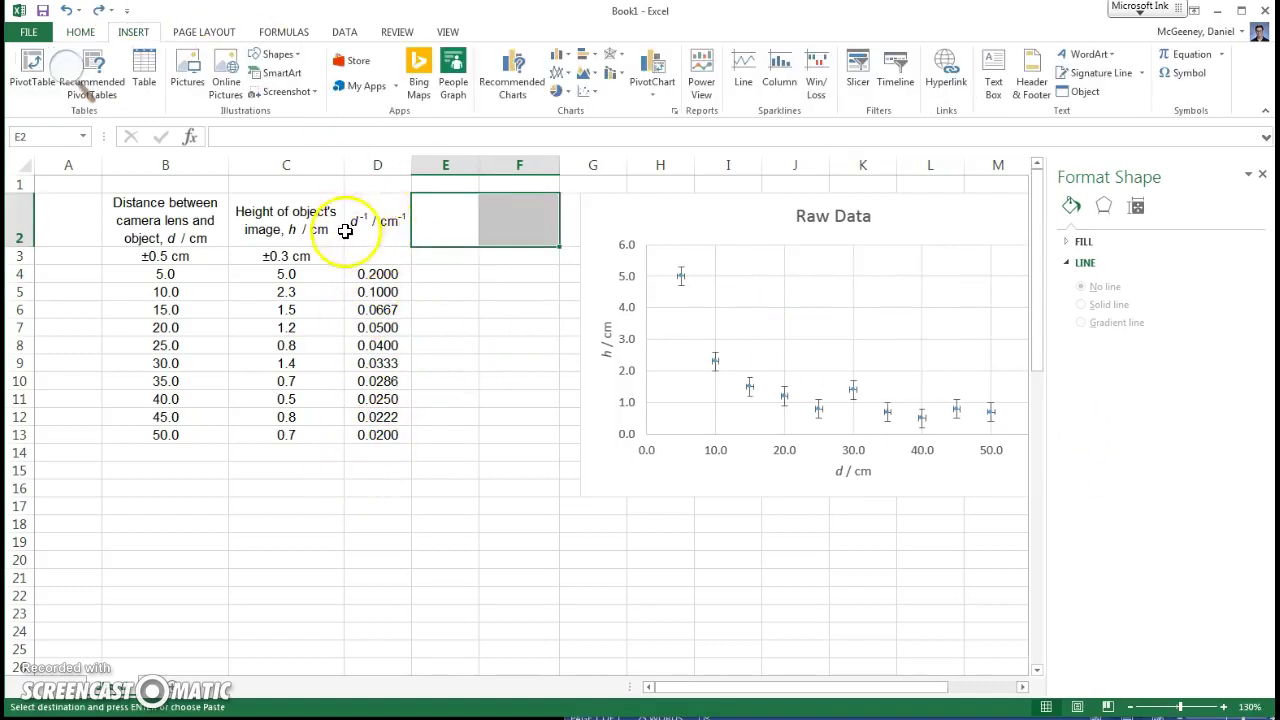
key(ctrl+v)
Browse the Arial symbol set as far as the Greek letters to locate Δ, and close it without inserting anything.
click(491, 294)
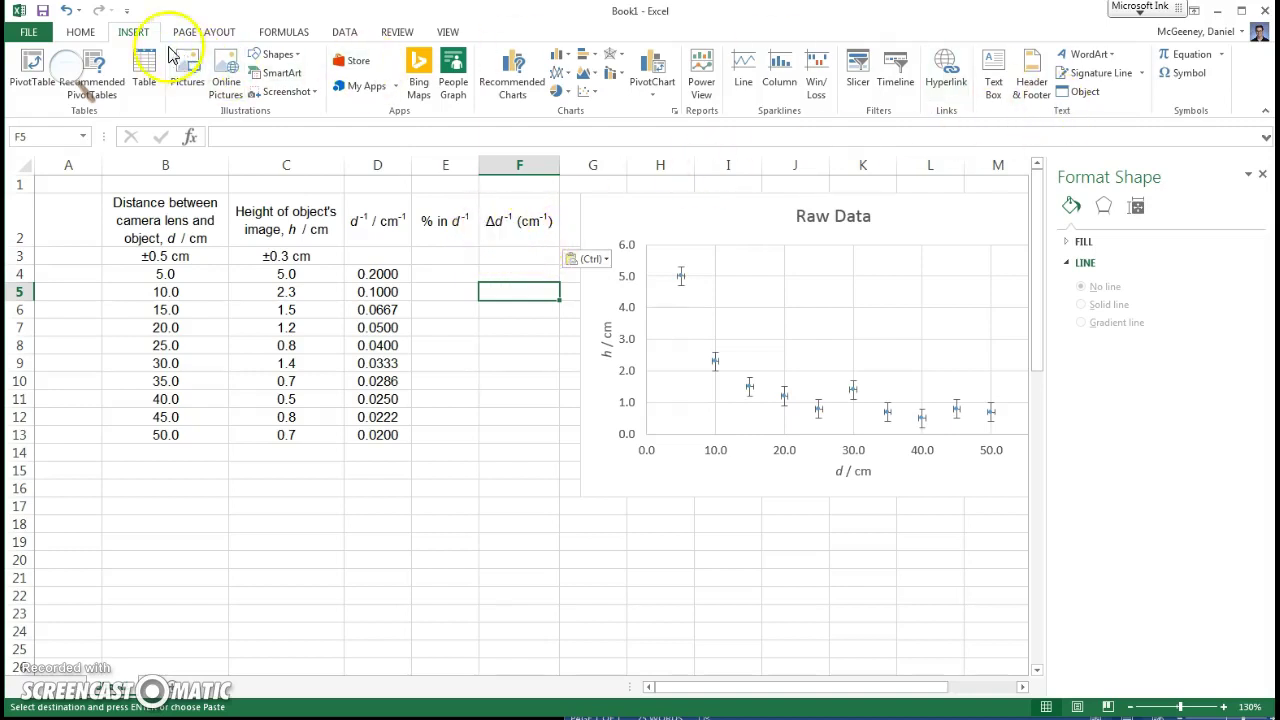
click(1190, 75)
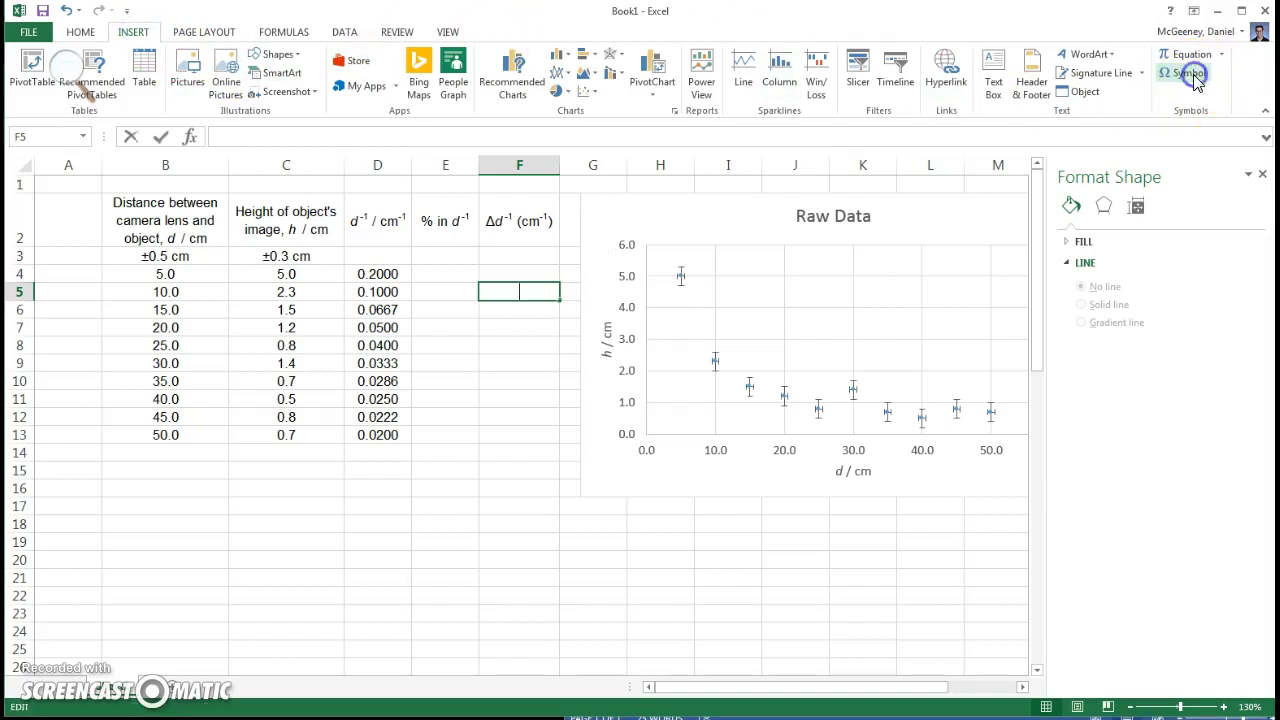
click(922, 287)
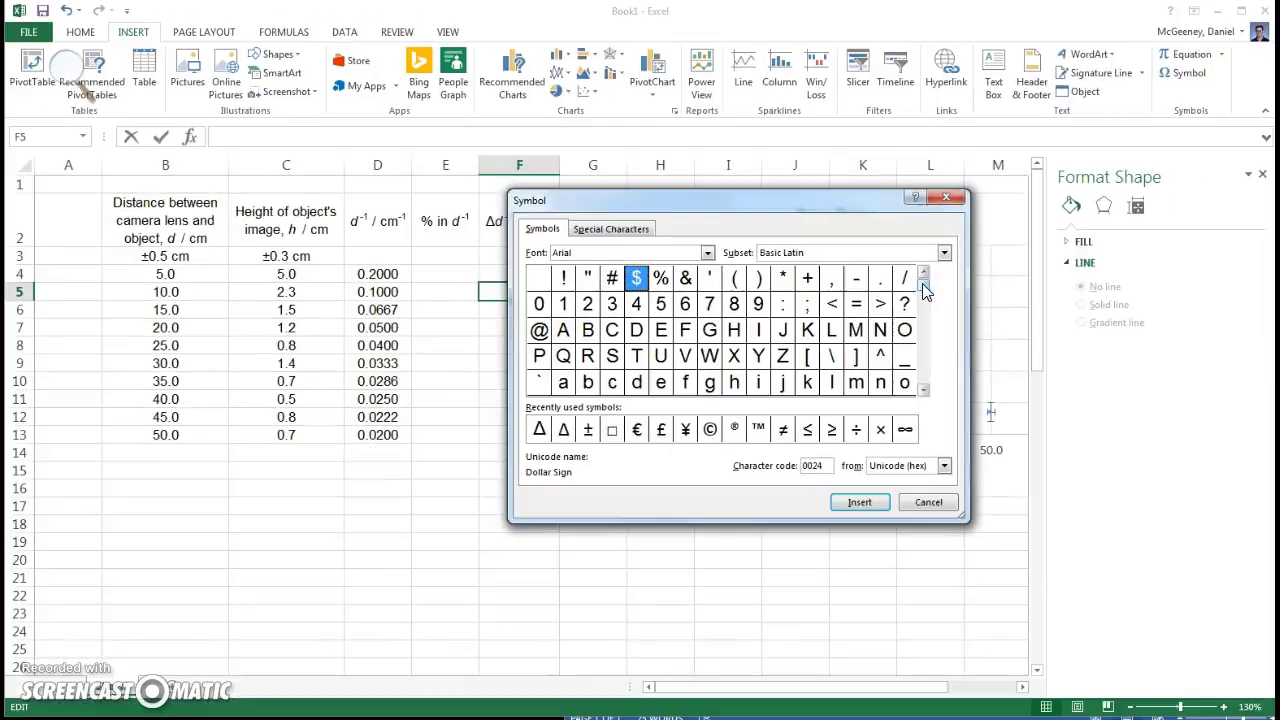
drag(926, 342, 926, 342)
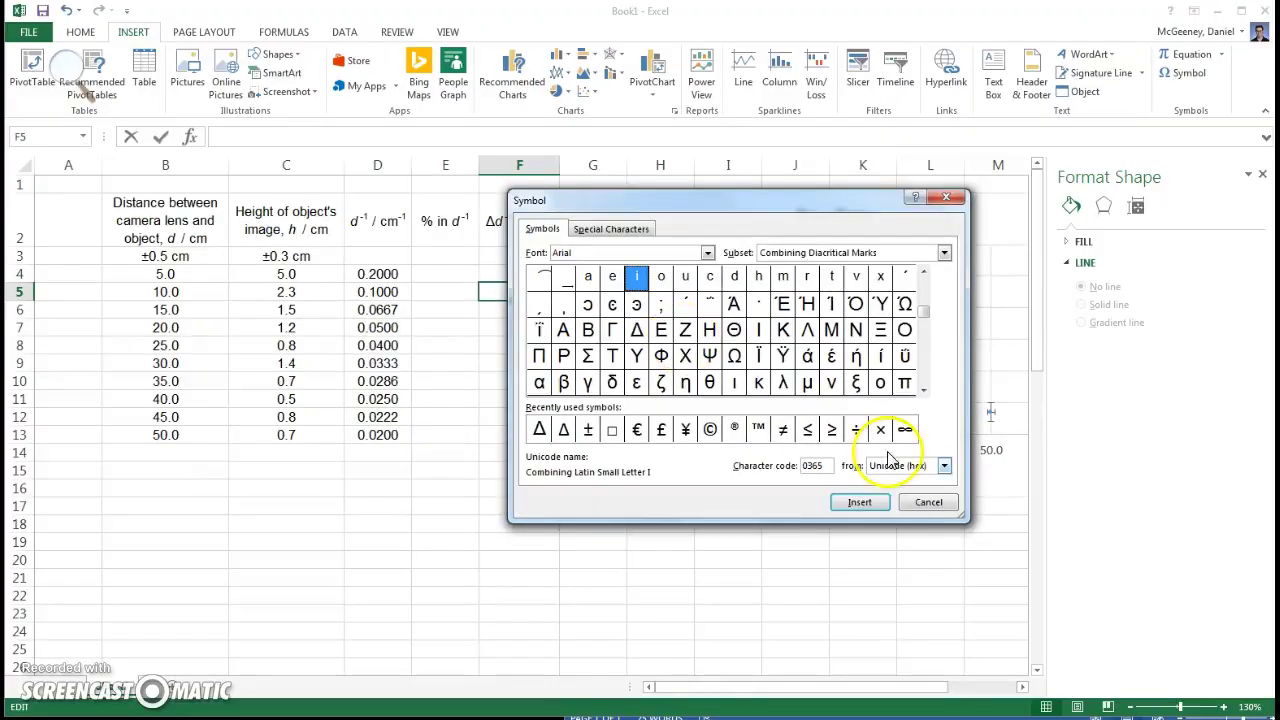
click(1216, 672)
click(458, 272)
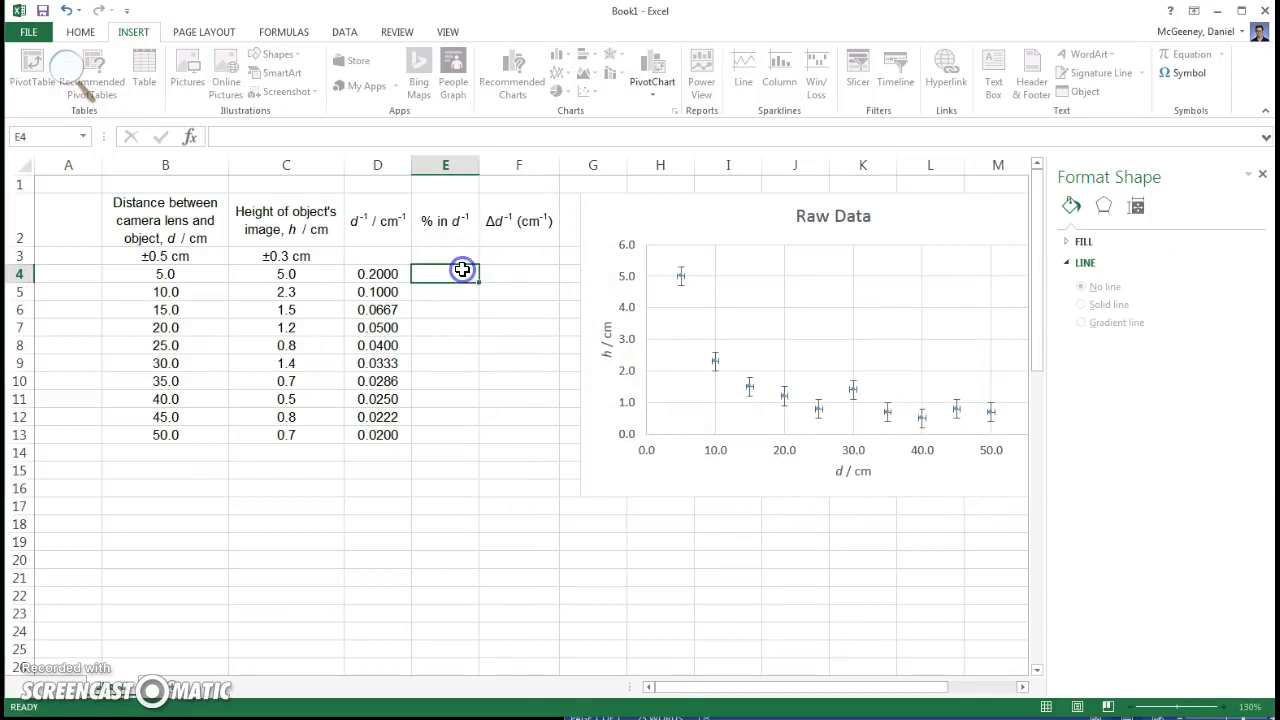
drag(380, 274, 377, 432)
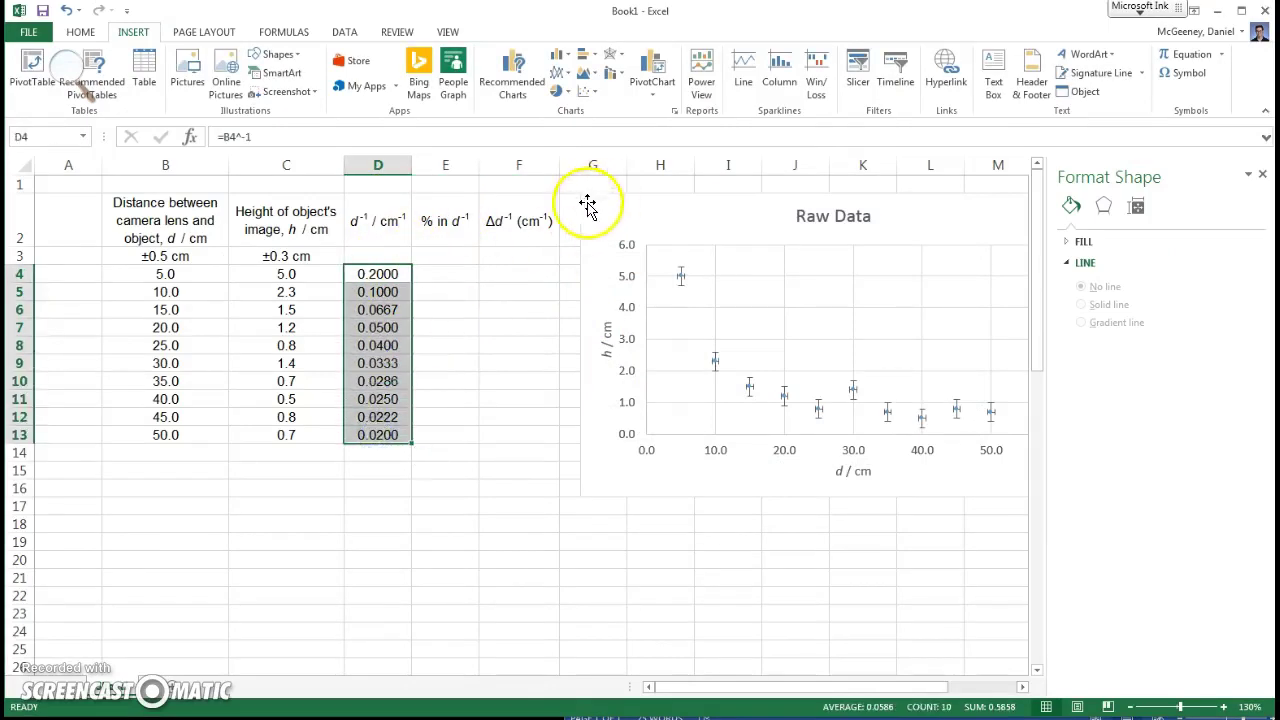
click(482, 275)
Show the Word document beside the worksheet and review its derivation of the percentage uncertainty in d⁻¹ from y = xⁿ.
key(super+Left)
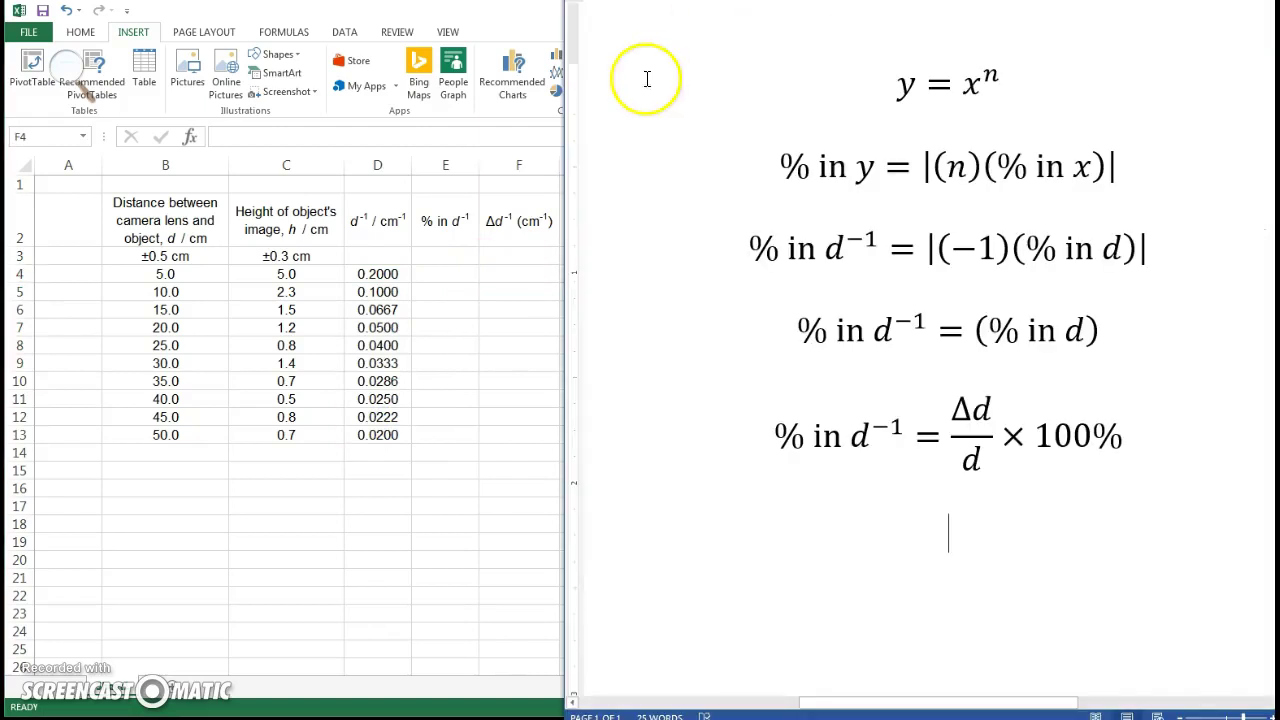
drag(562, 102, 551, 103)
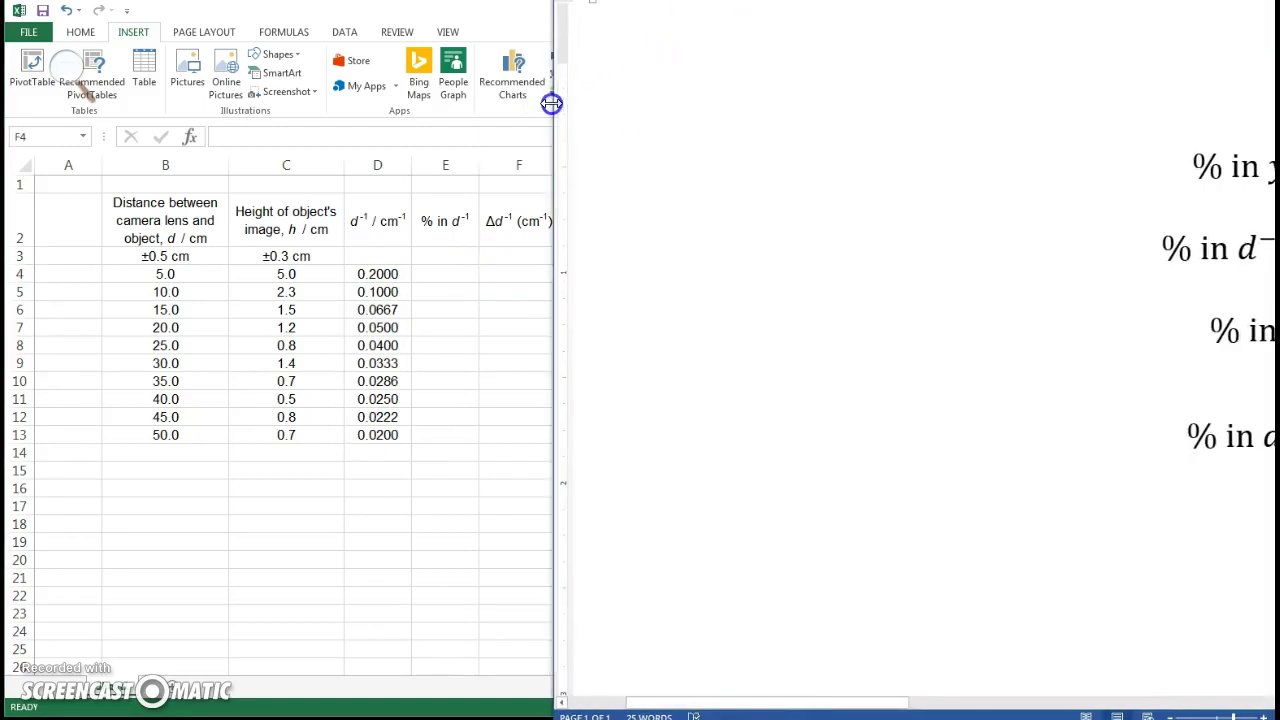
click(871, 405)
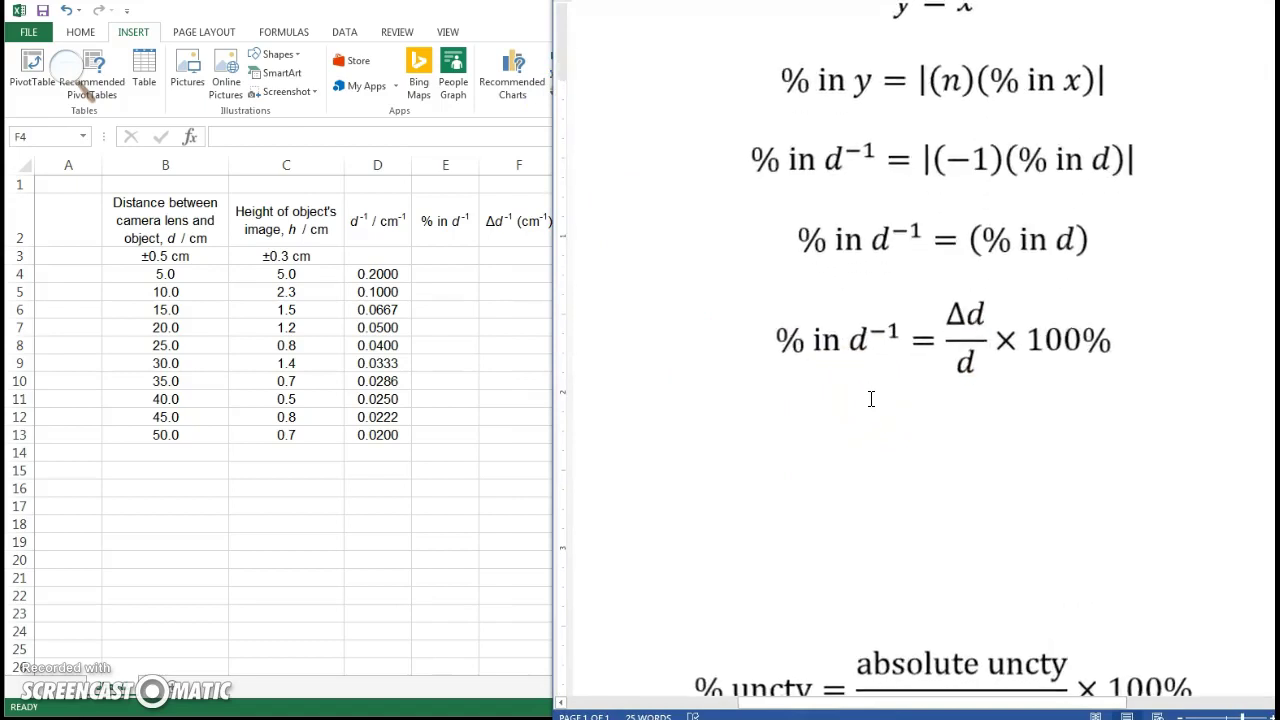
scroll(871, 397, up, 3)
click(971, 207)
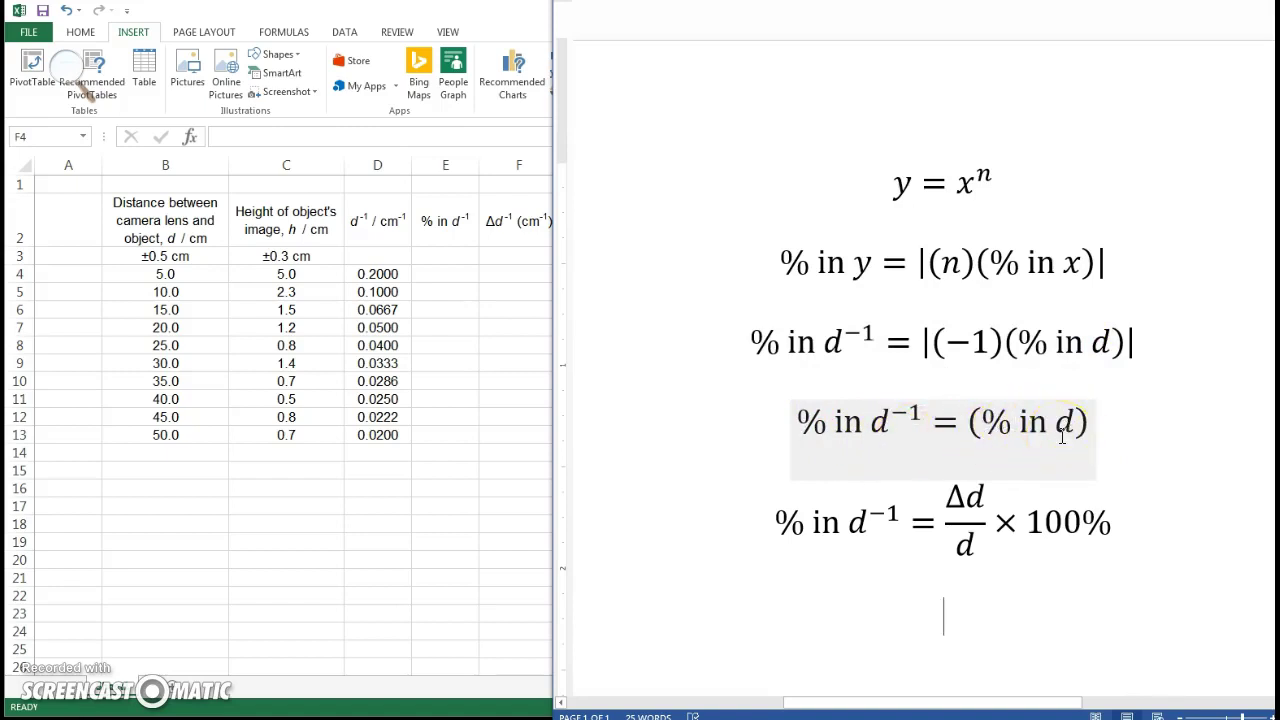
click(989, 527)
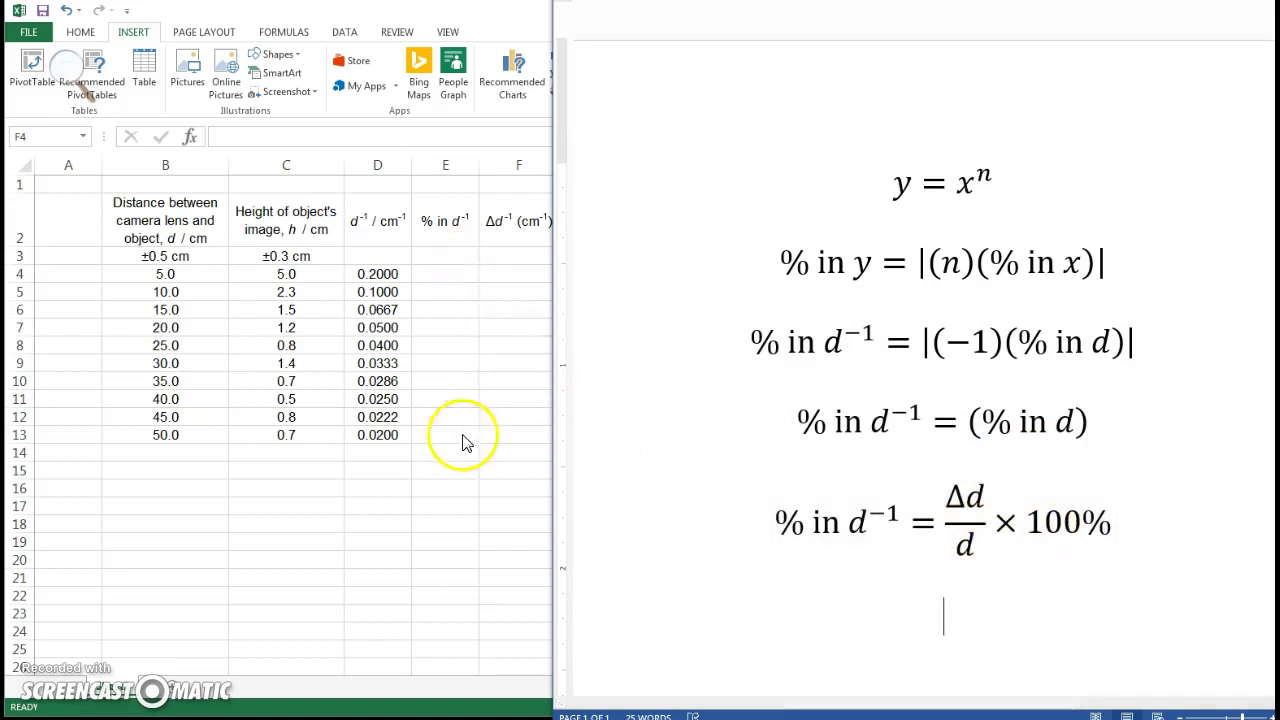
Return to Excel, narrow its window to fit beside the equations document, and close the Format Shape pane.
key(alt+Tab)
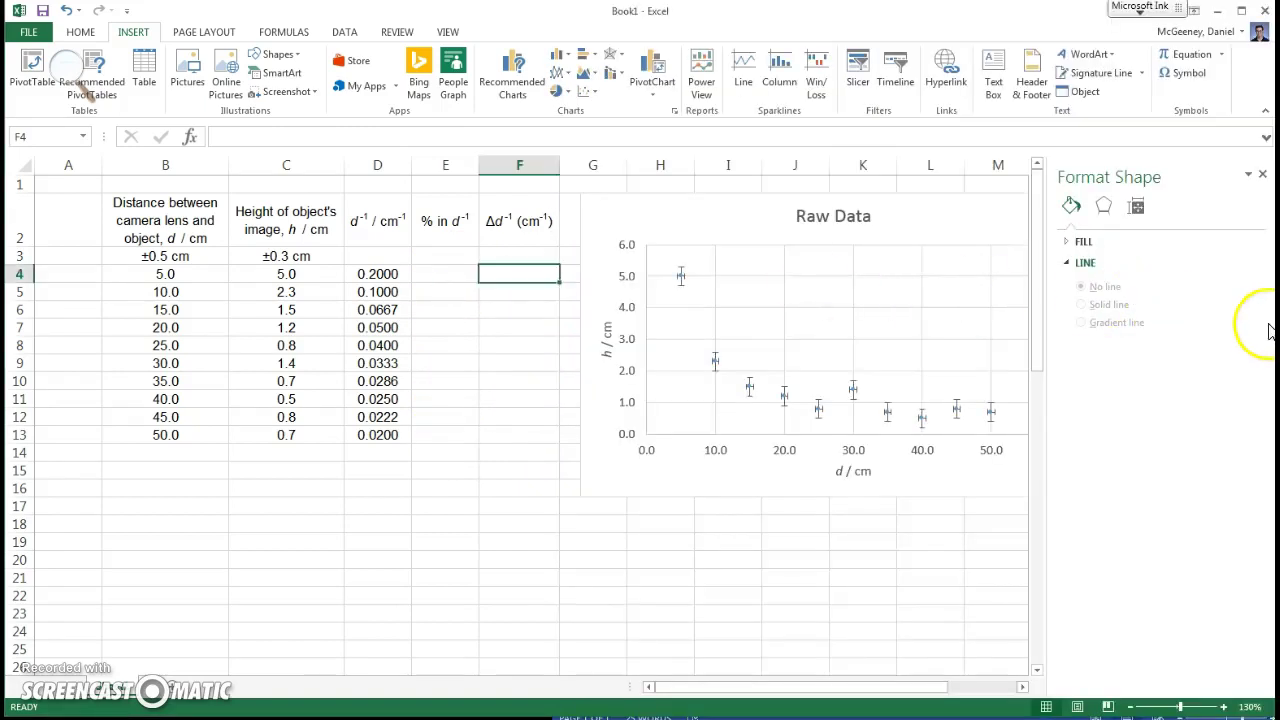
drag(1276, 317, 563, 343)
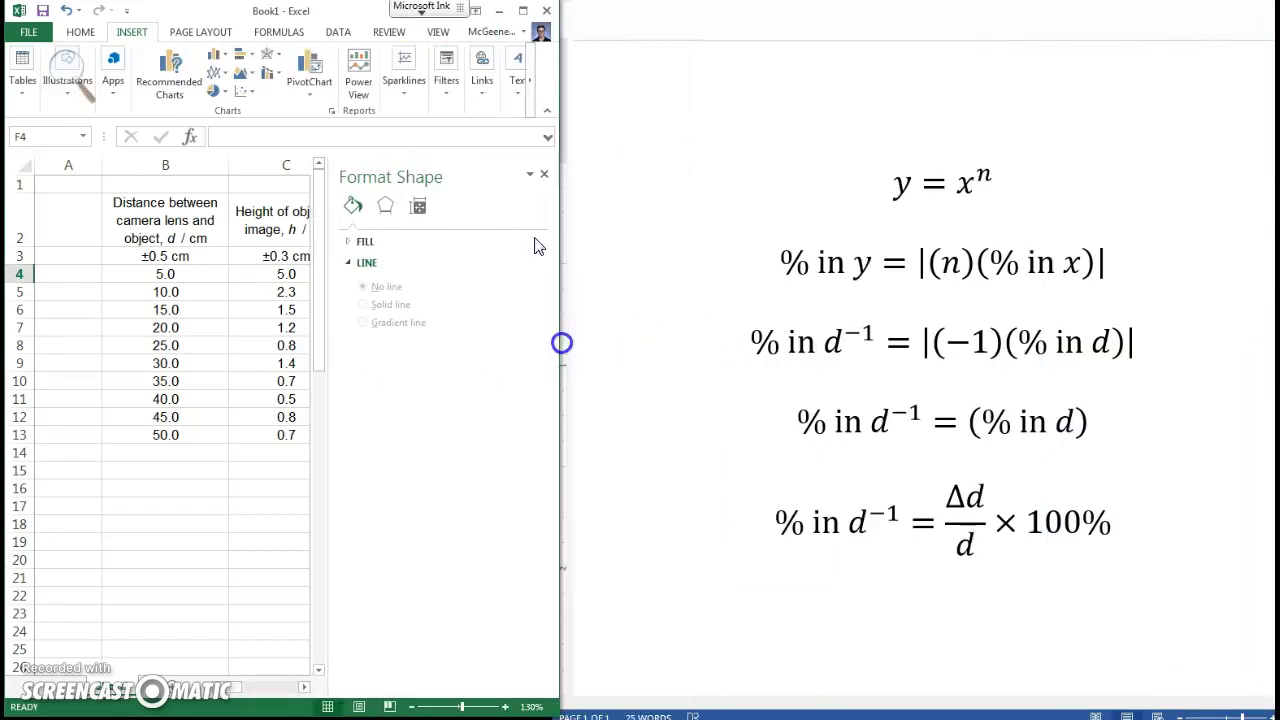
click(536, 173)
Enter the formula =.5/B4*100% in E4 to calculate the first percentage uncertainty in d⁻¹.
click(425, 274)
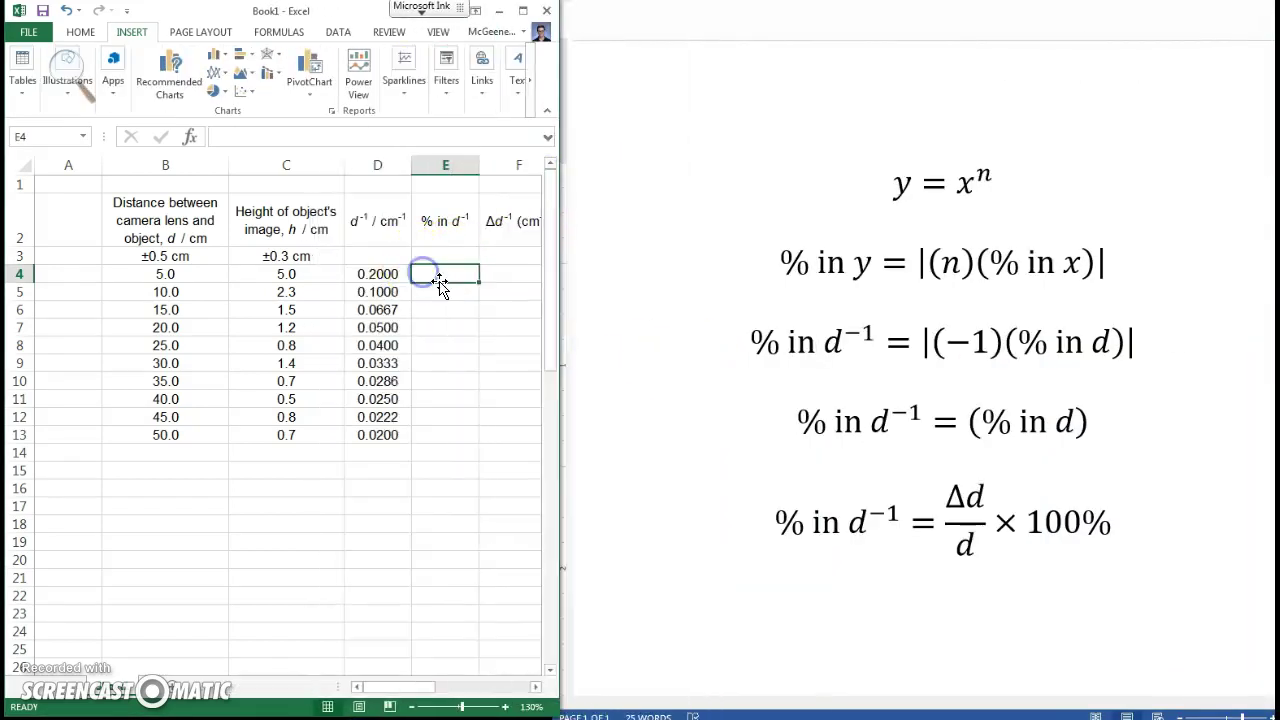
text(=.5/)
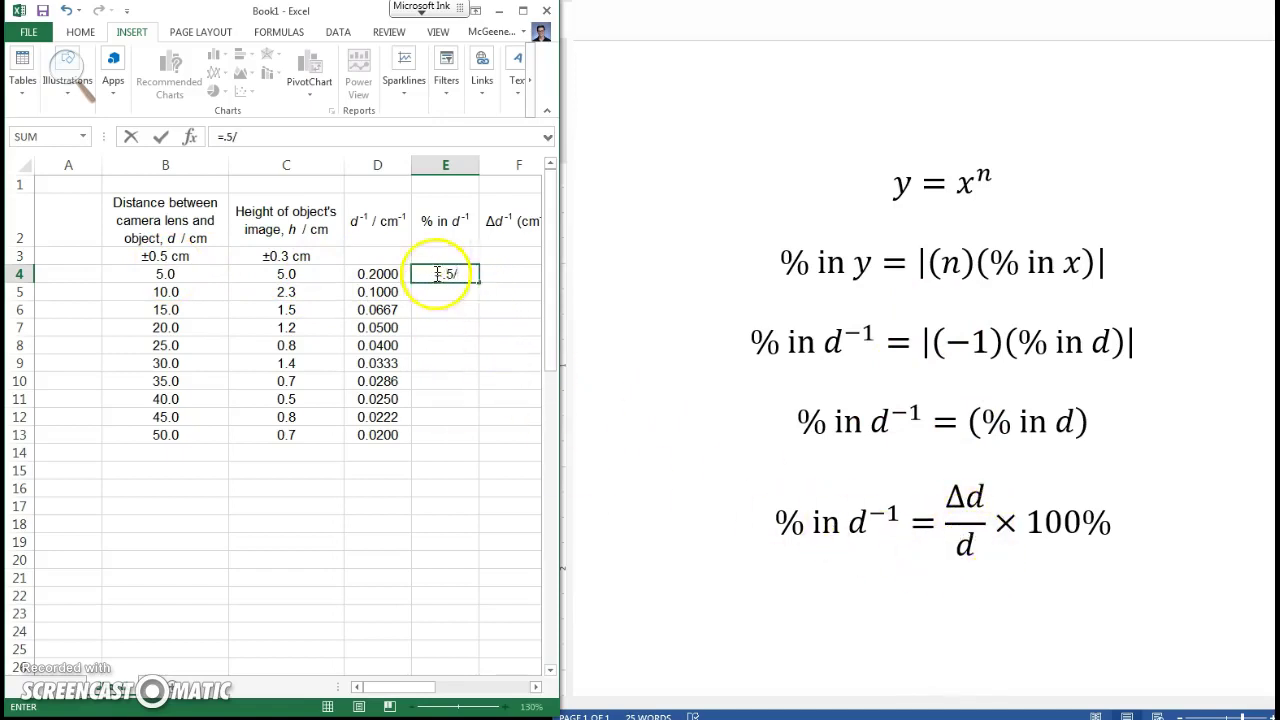
click(171, 279)
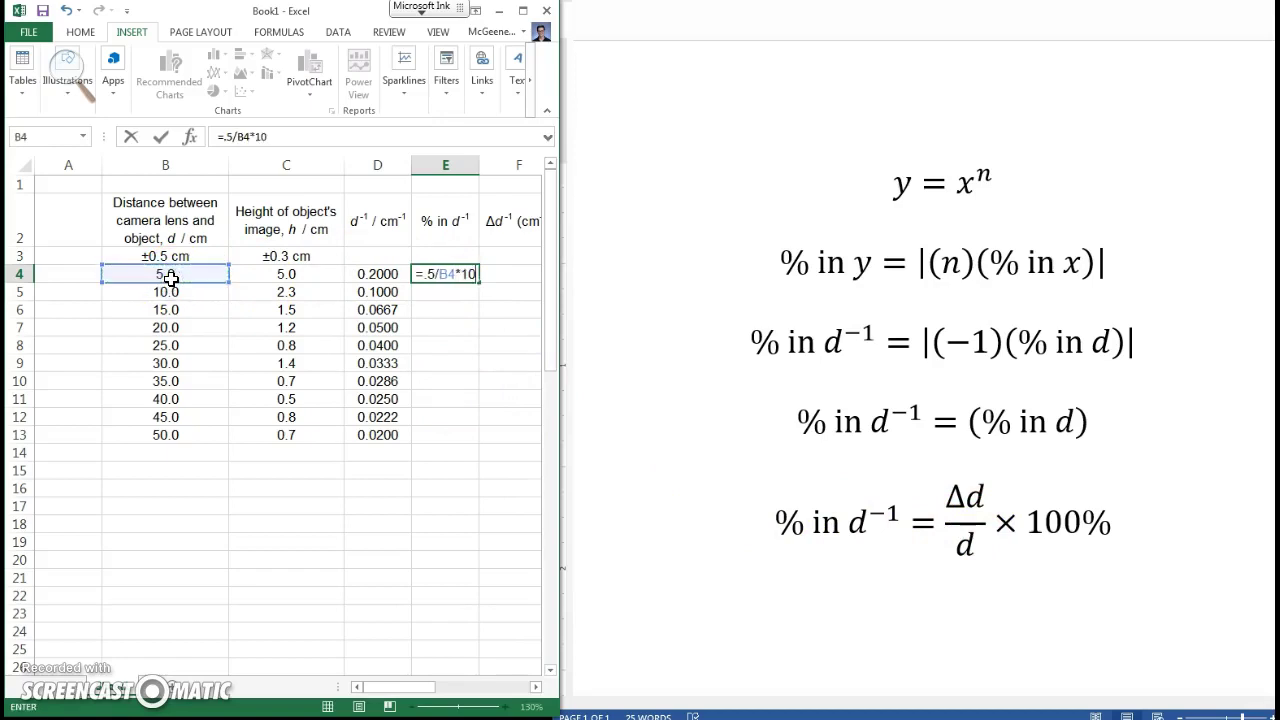
text(*100%)
key(Return)
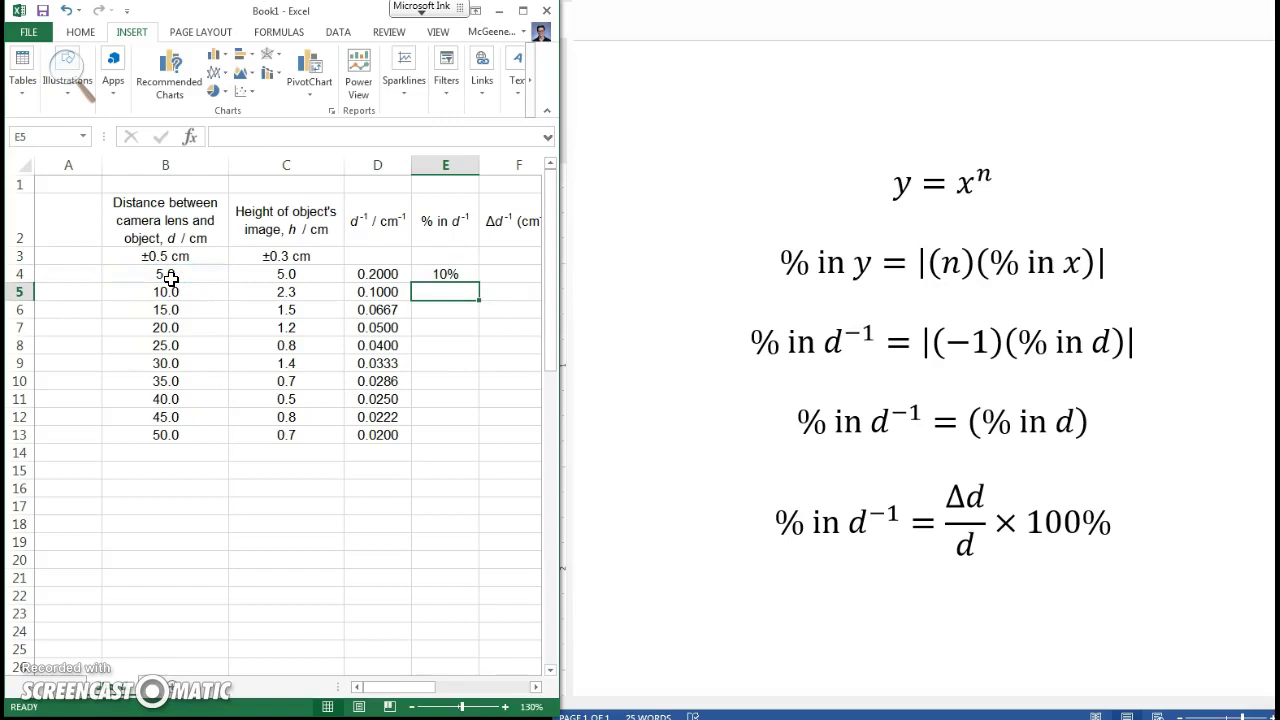
Copy the percentage uncertainty formula from E4 down through E13.
key(Up)
key(ctrl+c)
drag(445, 292, 457, 432)
key(ctrl+v)
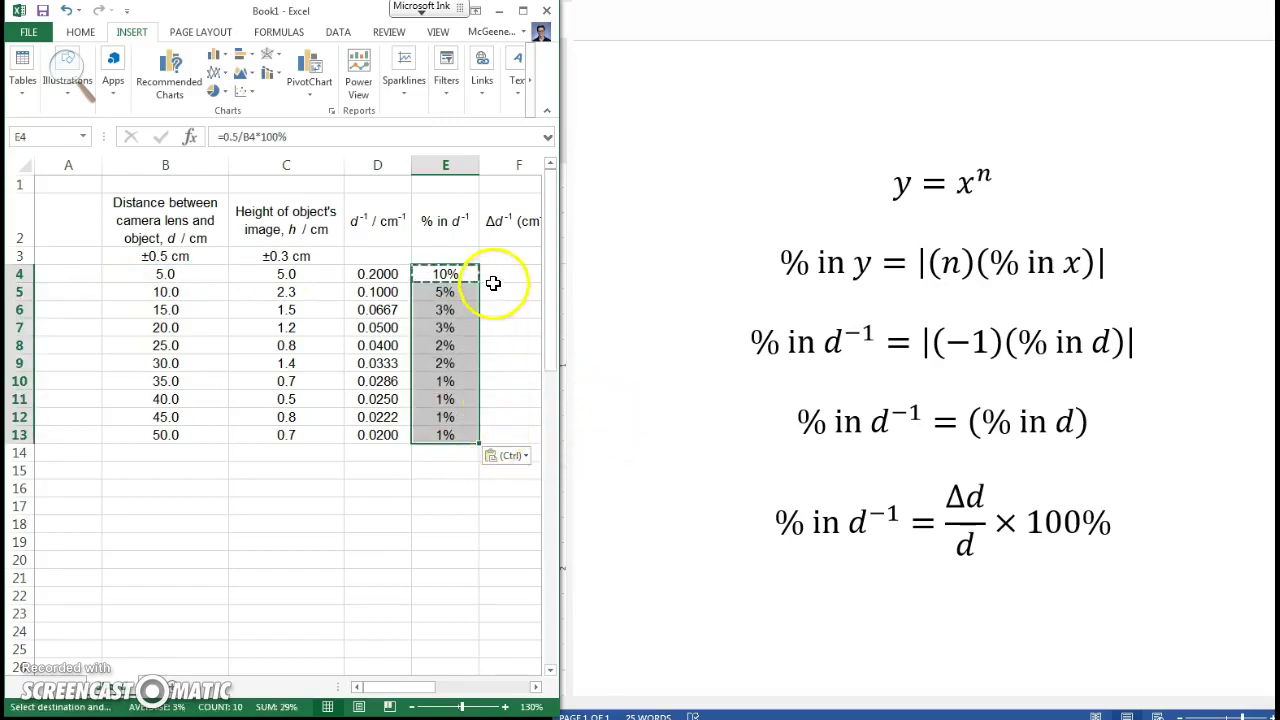
key(Escape)
Widen the Excel window to show all of column F, and review the Word equations relating percentage and absolute uncertainty.
drag(559, 258, 588, 262)
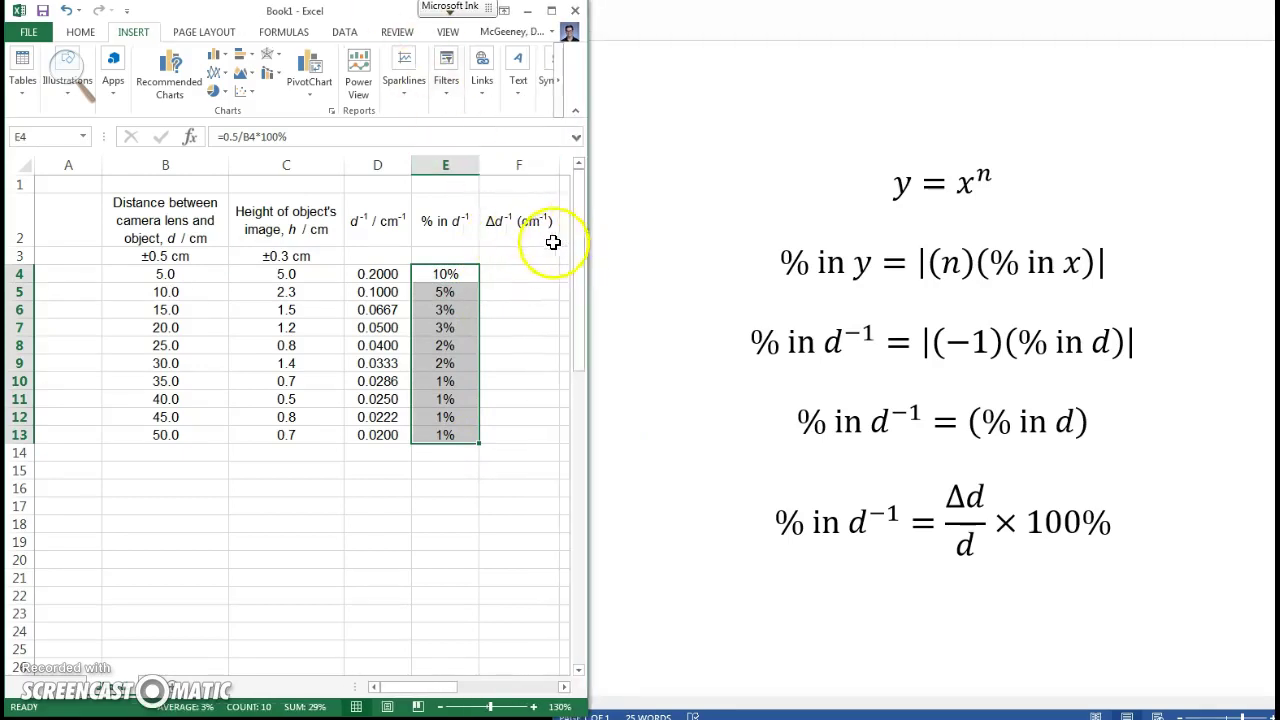
click(656, 333)
scroll(720, 406, down, 10)
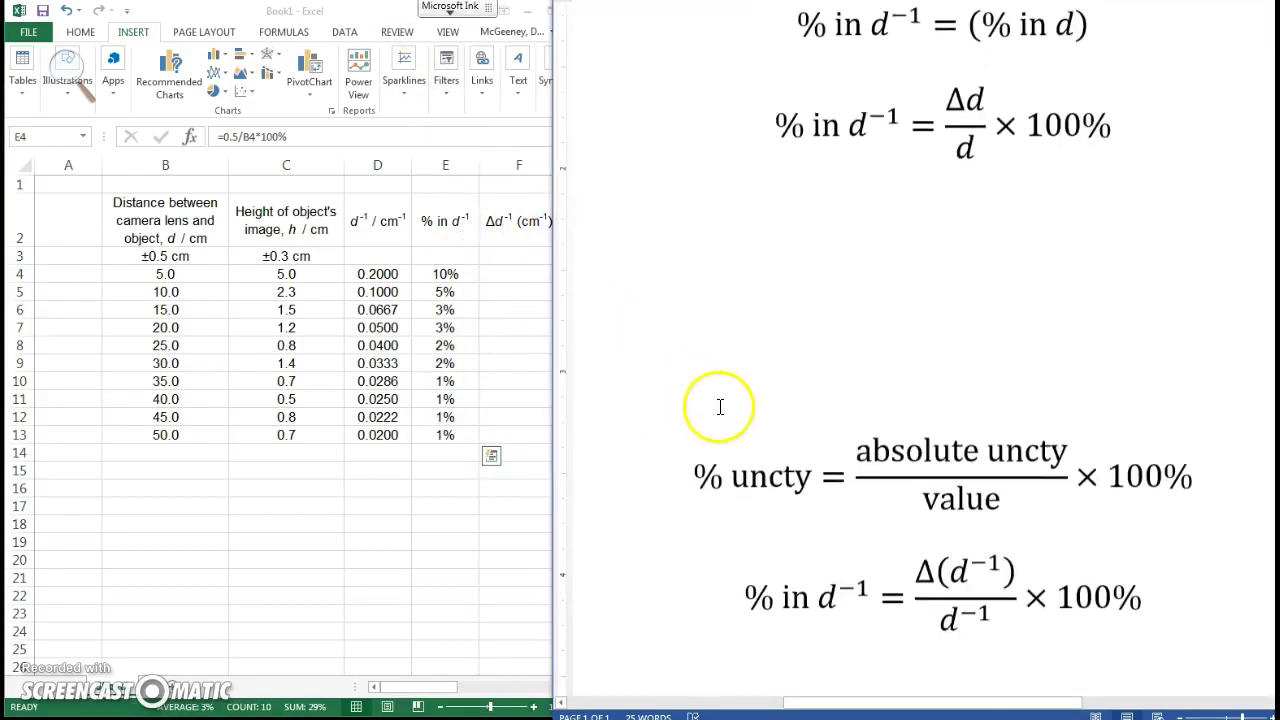
scroll(769, 342, up, 1)
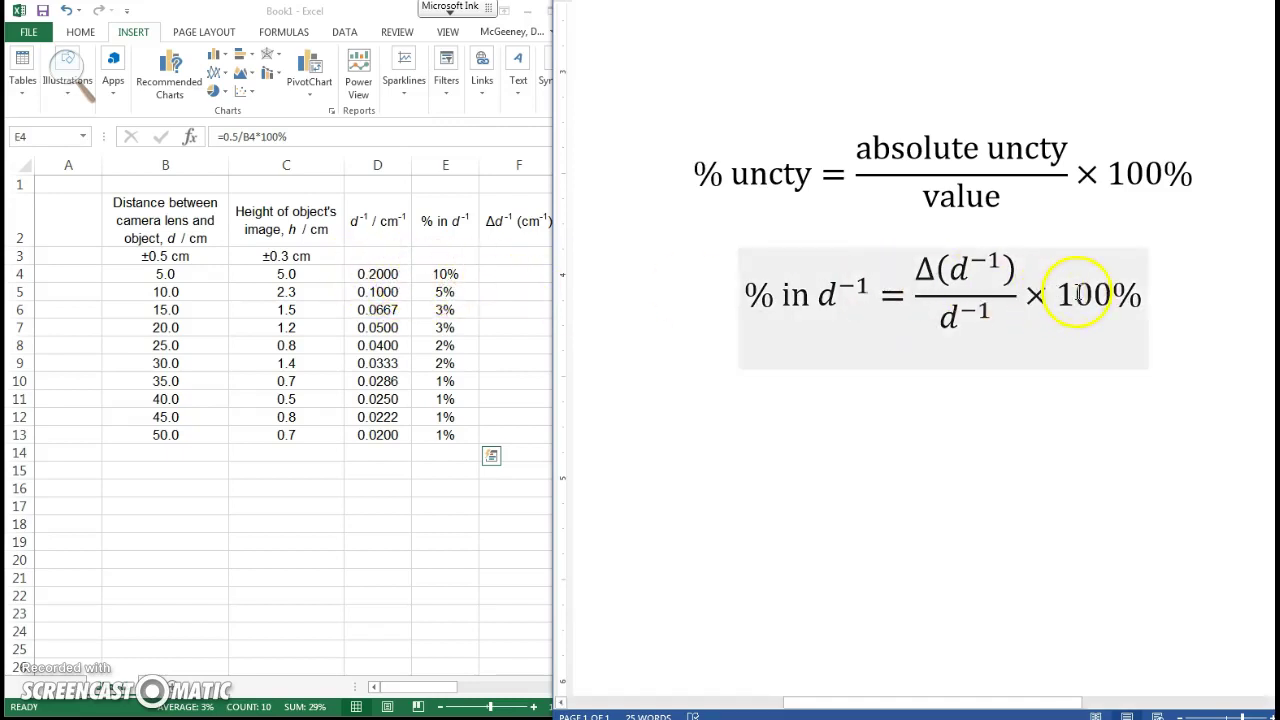
In Excel, enter the formula =E4*D4/100% in F4 to calculate the absolute uncertainty in d⁻¹.
click(522, 277)
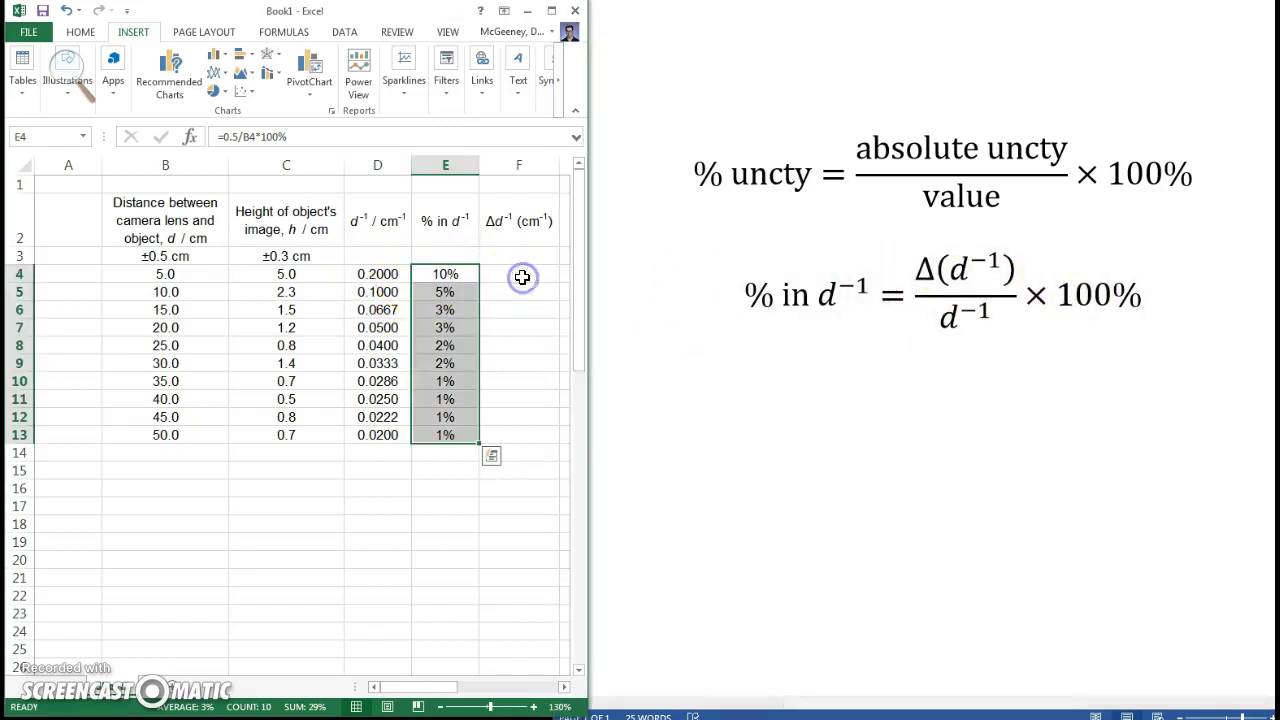
click(522, 277)
text(=)
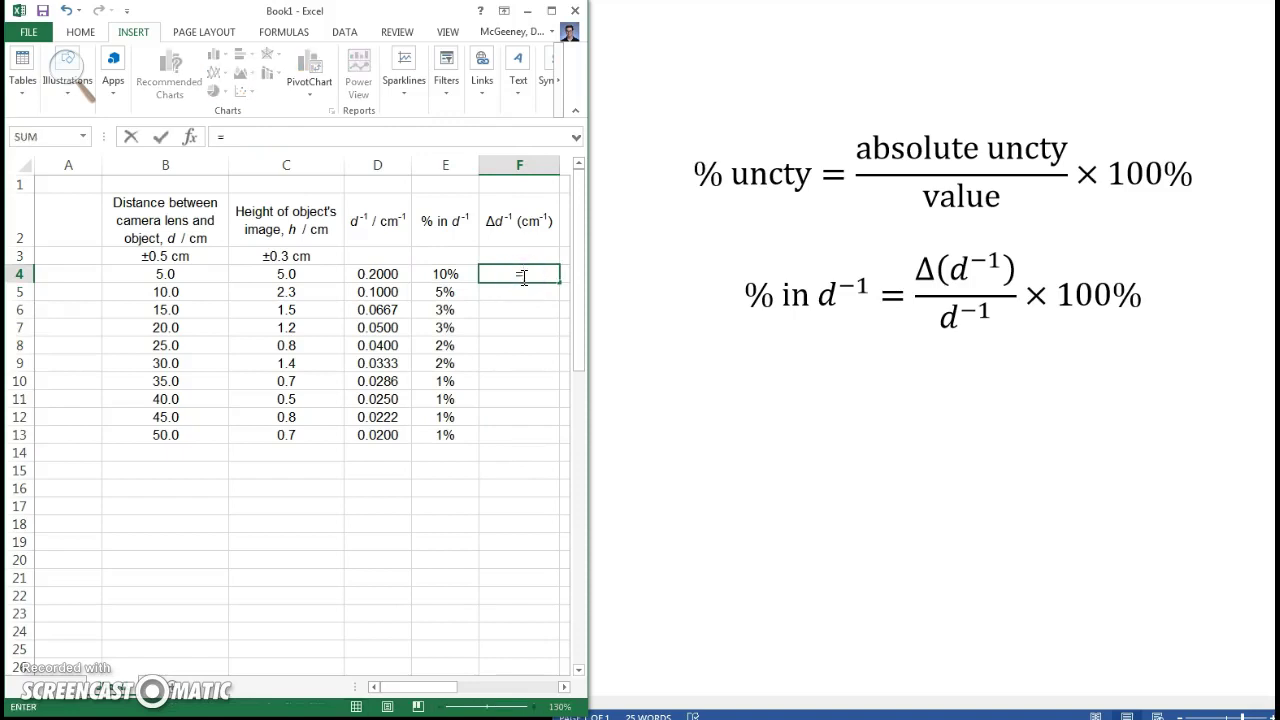
click(382, 274)
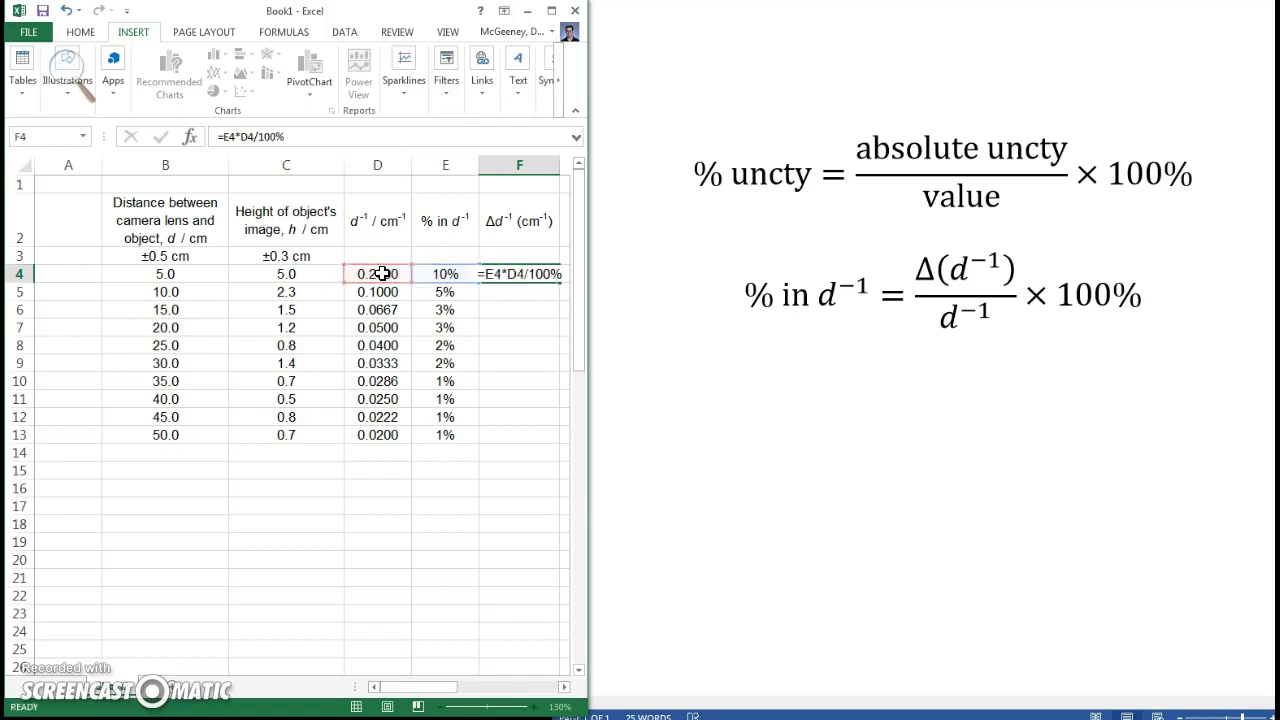
key(Return)
Copy the absolute uncertainty formula from F4 down through F13.
key(ctrl+c)
drag(519, 292, 523, 434)
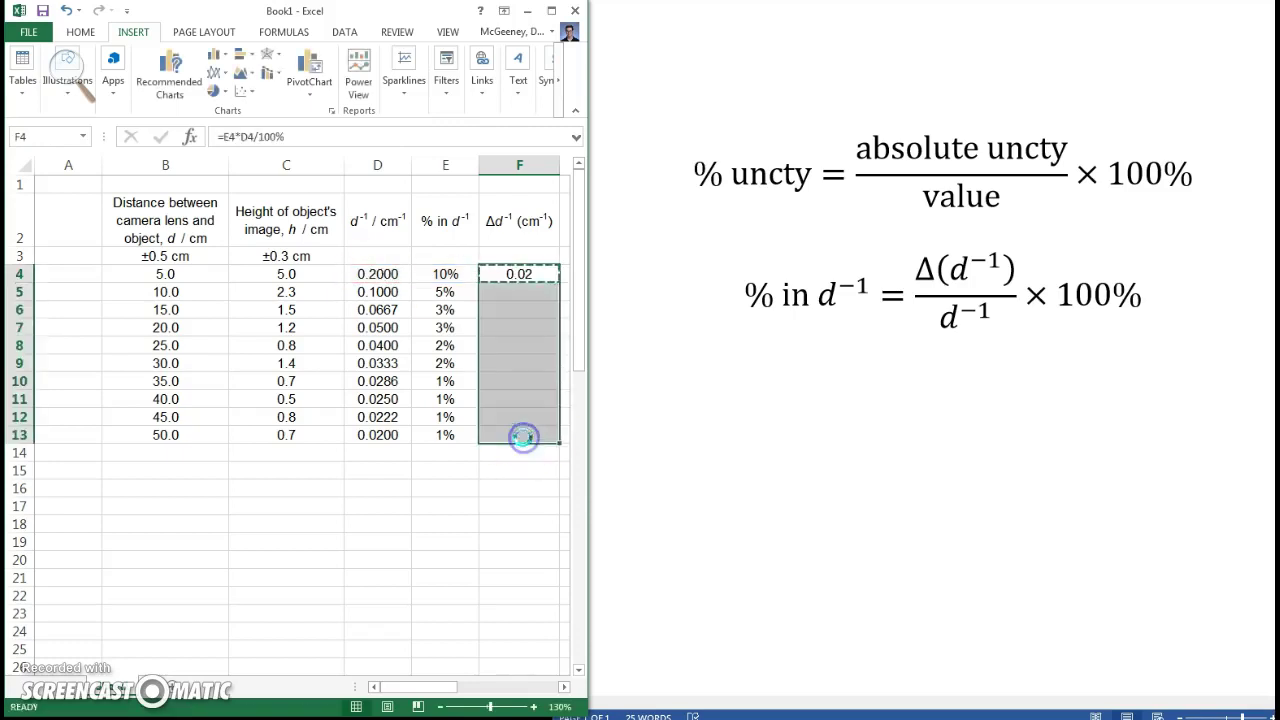
key(ctrl+v)
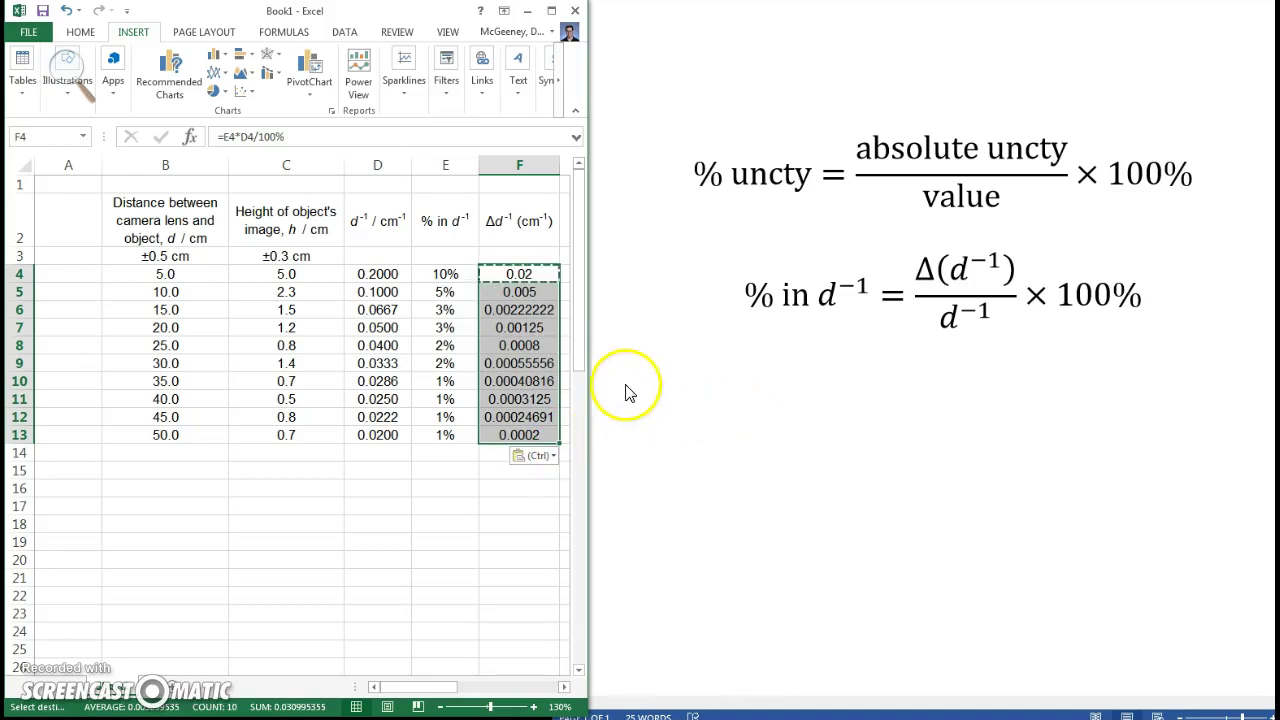
Widen the Excel window to full width and overwrite F4:F7 with the rounded uncertainties 0.02, 0.005, 0.002 and 0.001.
drag(589, 392, 1278, 394)
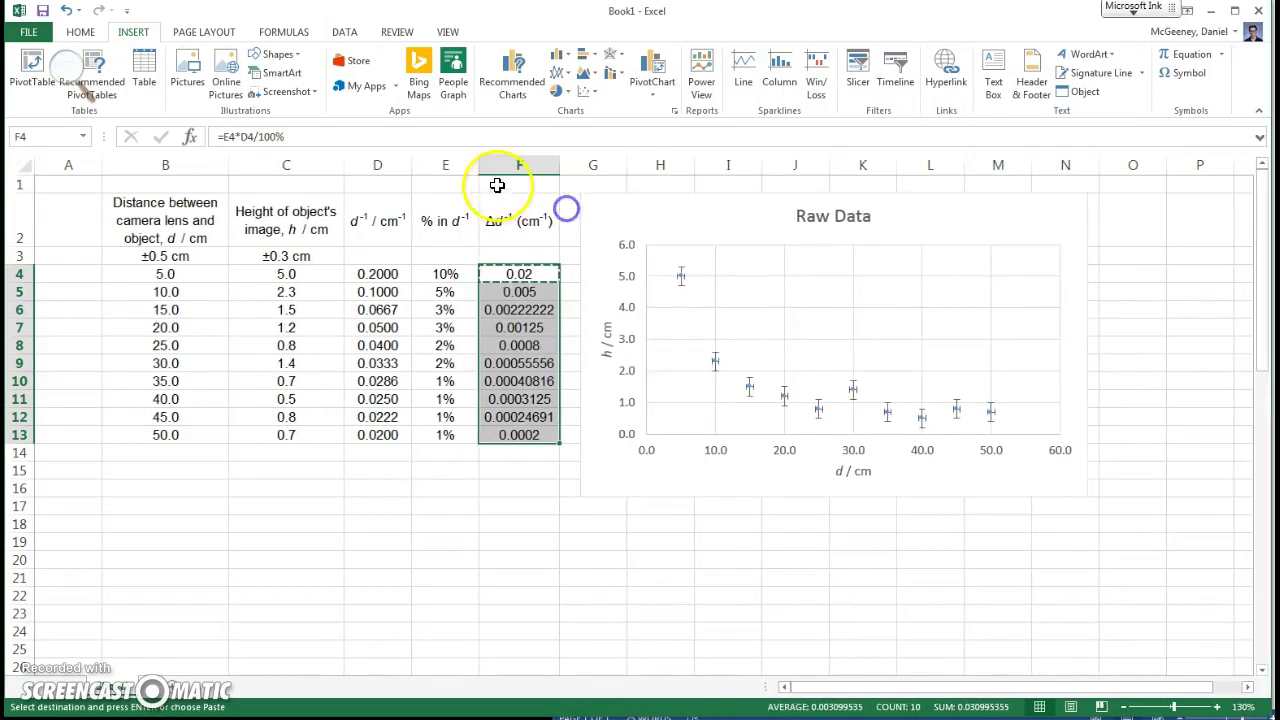
click(547, 271)
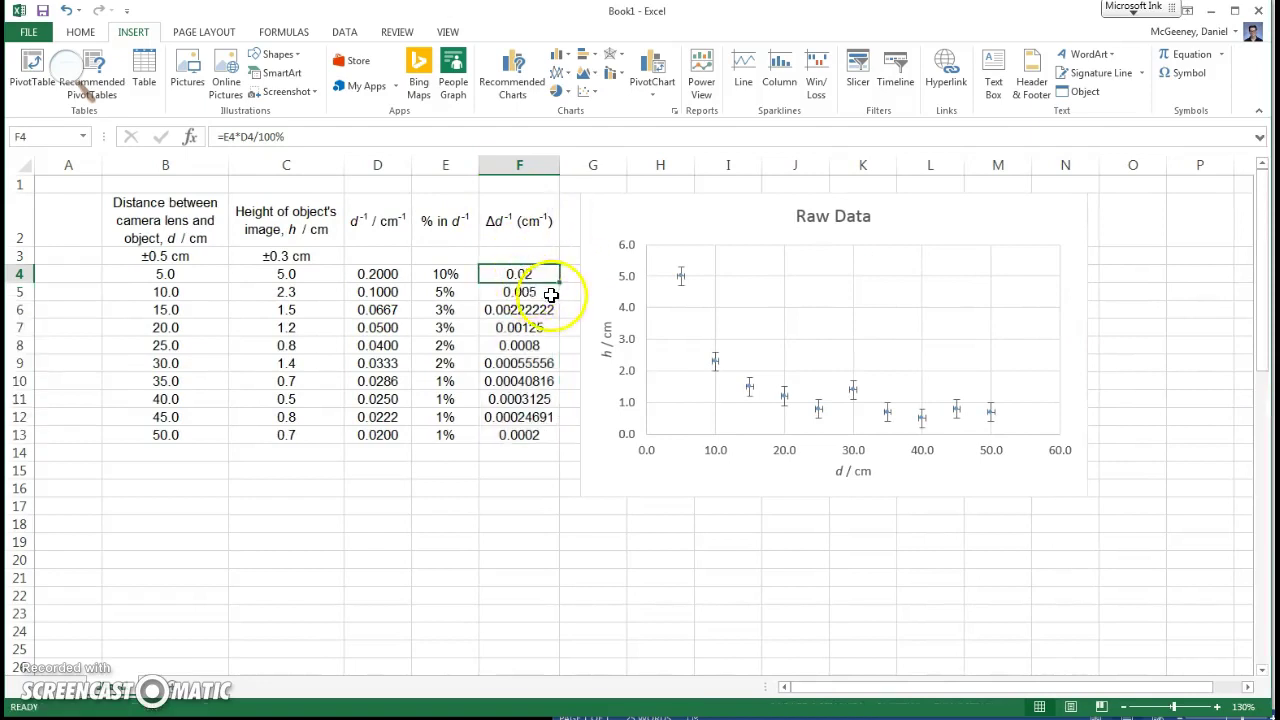
text(.0)
key(Return)
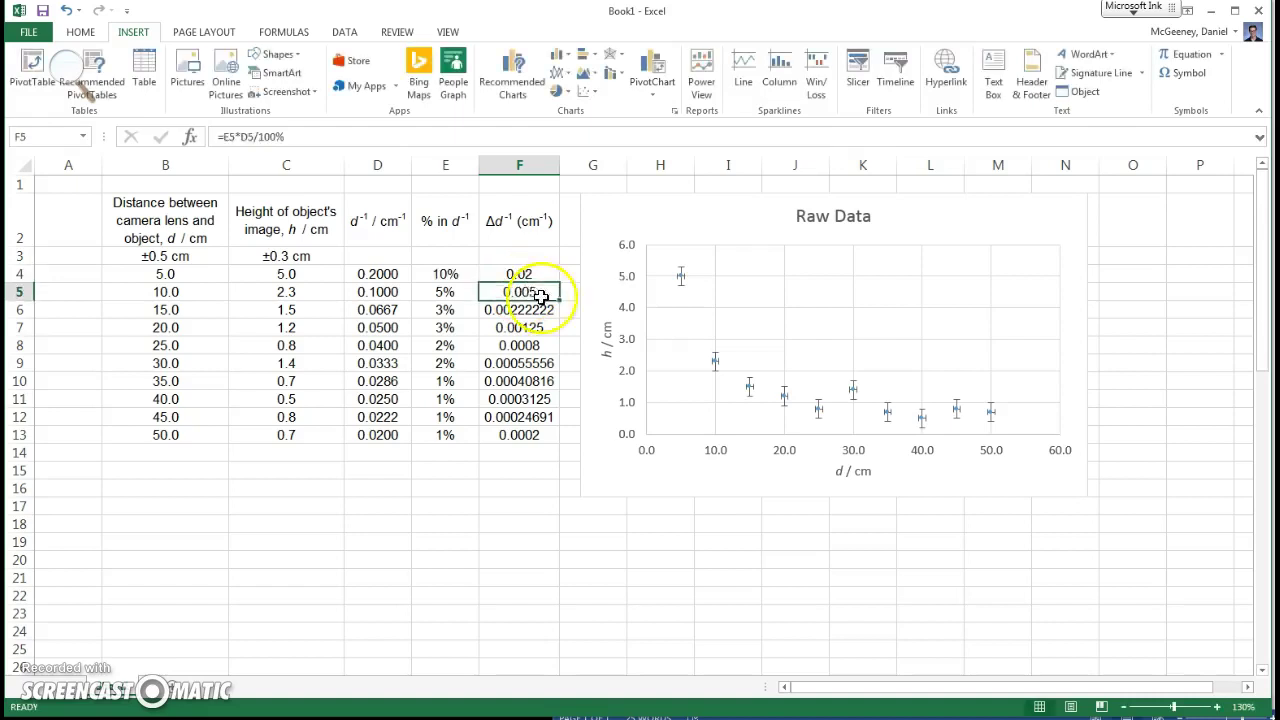
text(.005)
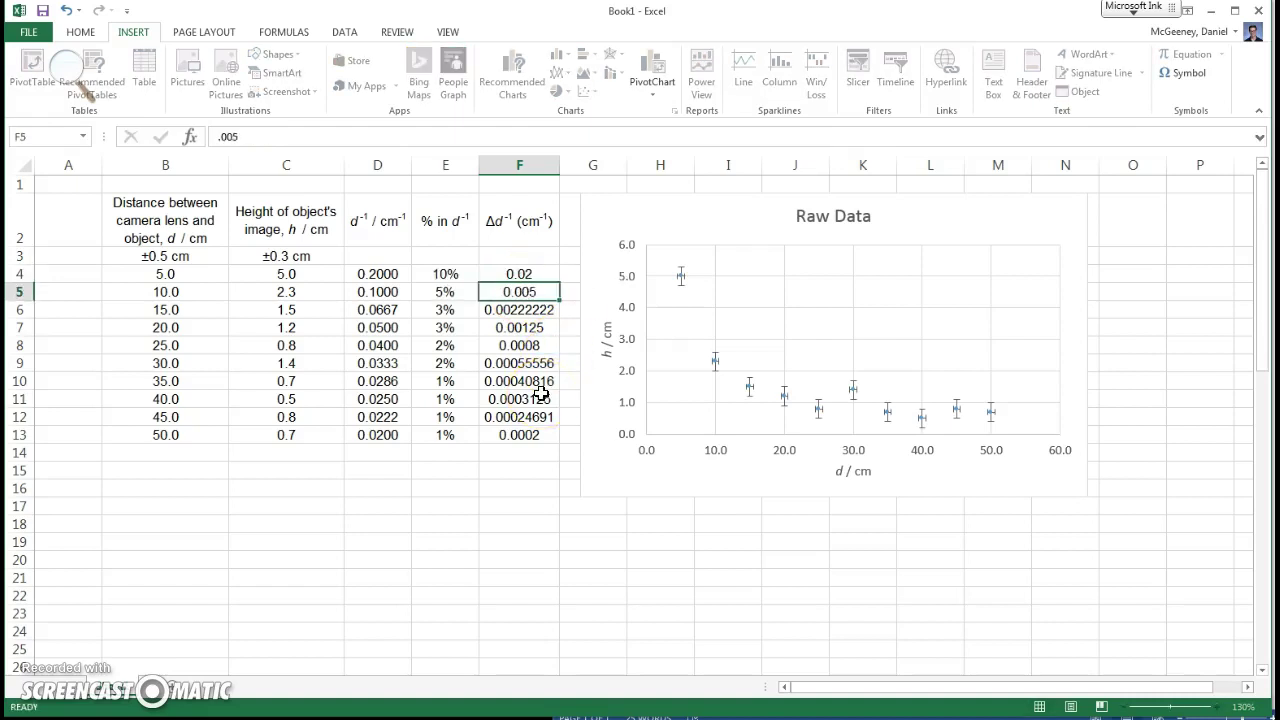
key(Return)
text(.00)
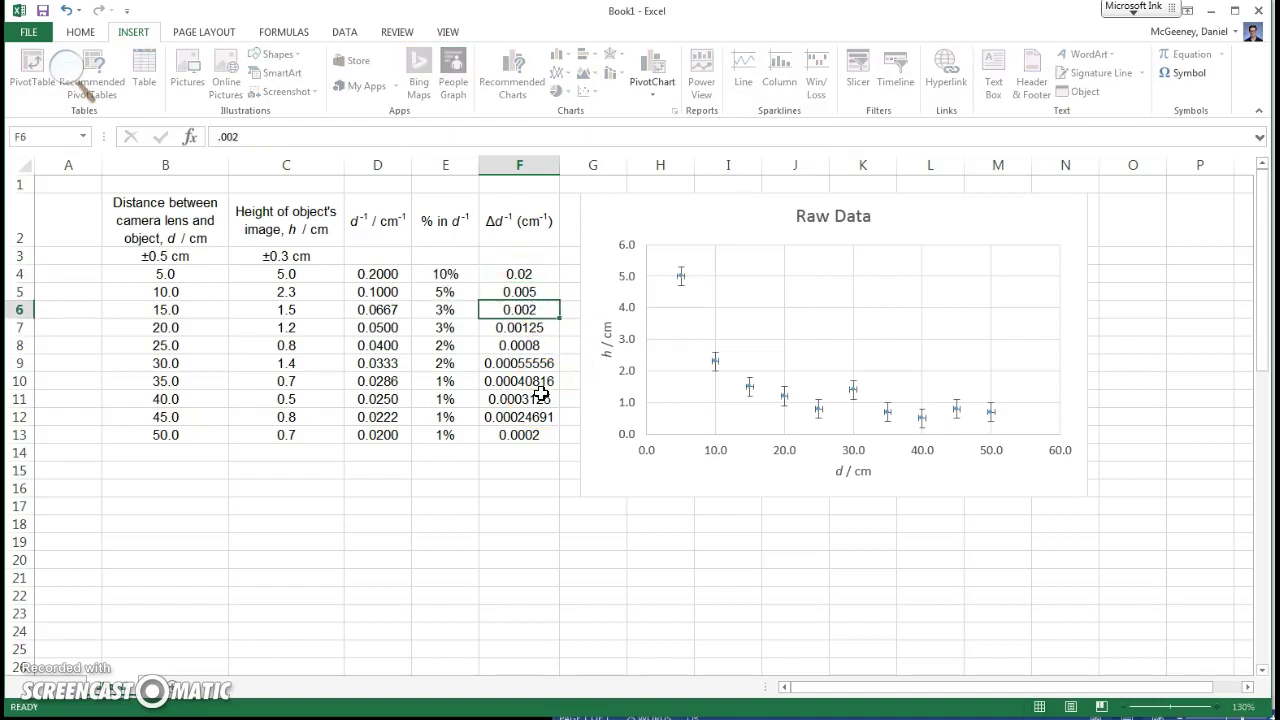
key(Down)
text(.001)
key(Return)
Overwrite F8:F13 with the rounded uncertainties 0.0008, 0.0006, 0.0004, 0.0003, 0.0002 and 0.0002.
text(.0008)
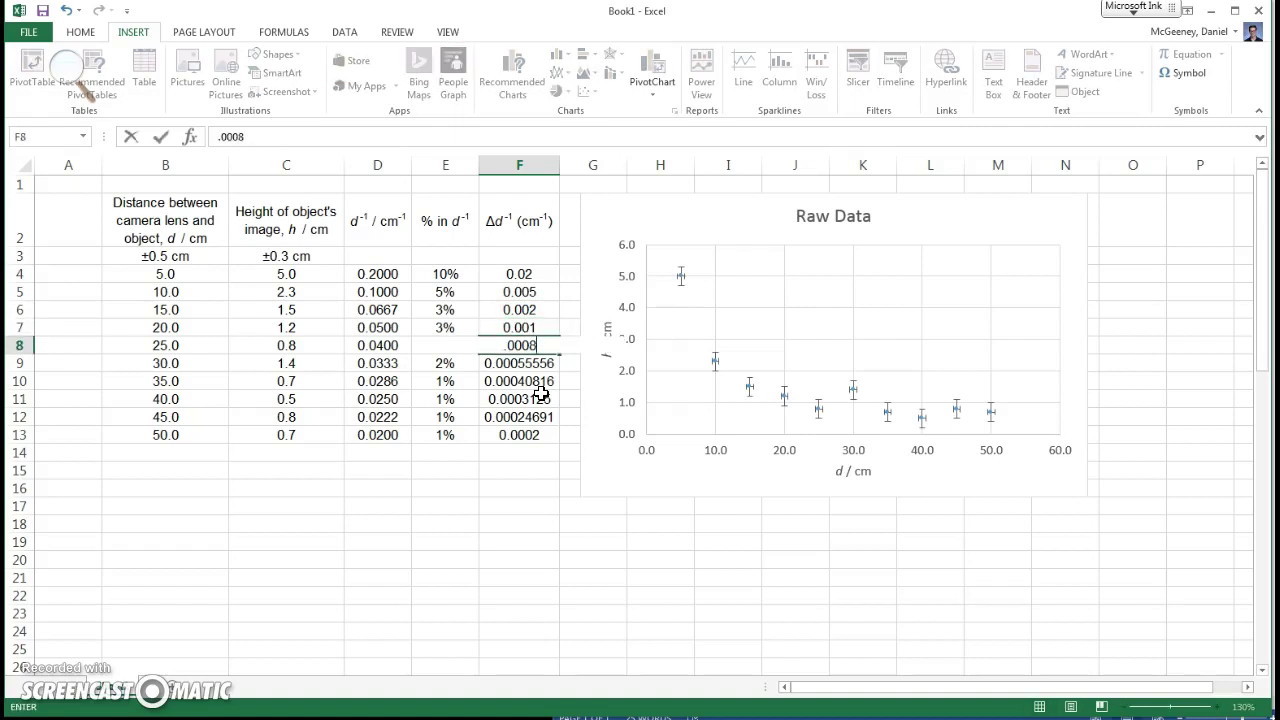
key(Down)
text(.0006)
key(Return)
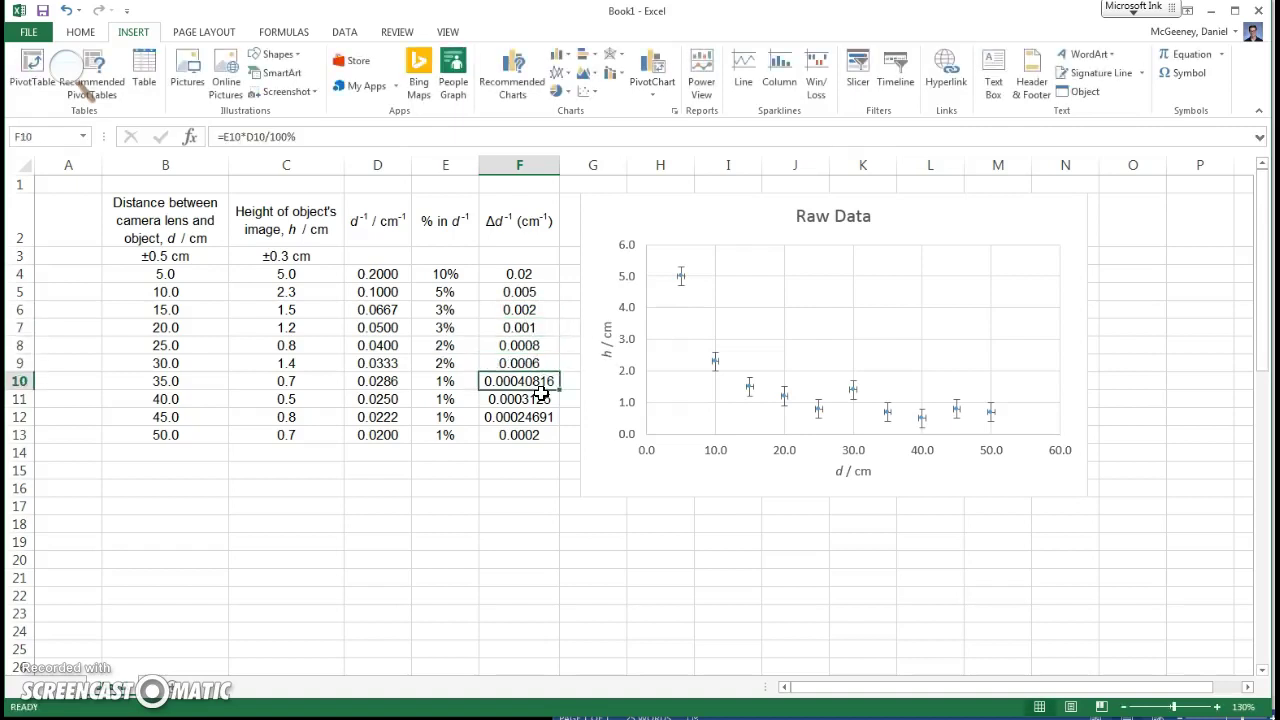
text(.0004)
key(Return)
text(.0003)
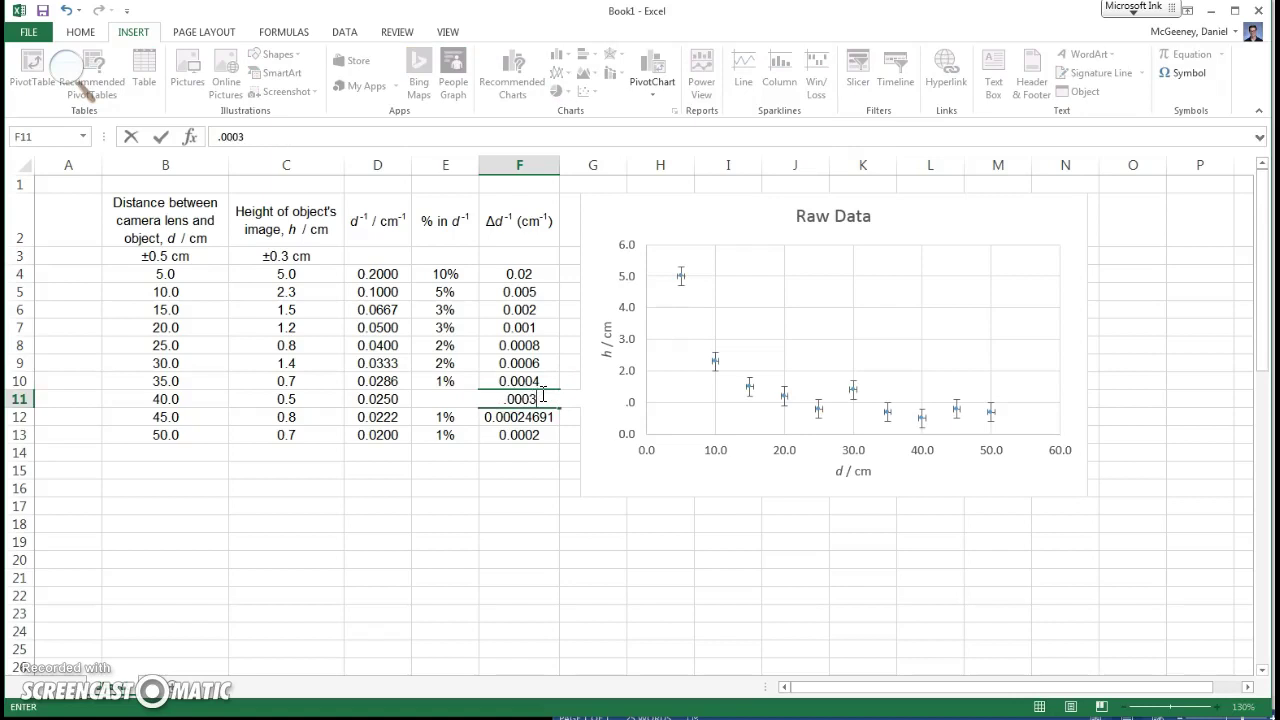
key(Return)
text(.0002)
key(Return)
text(.000)
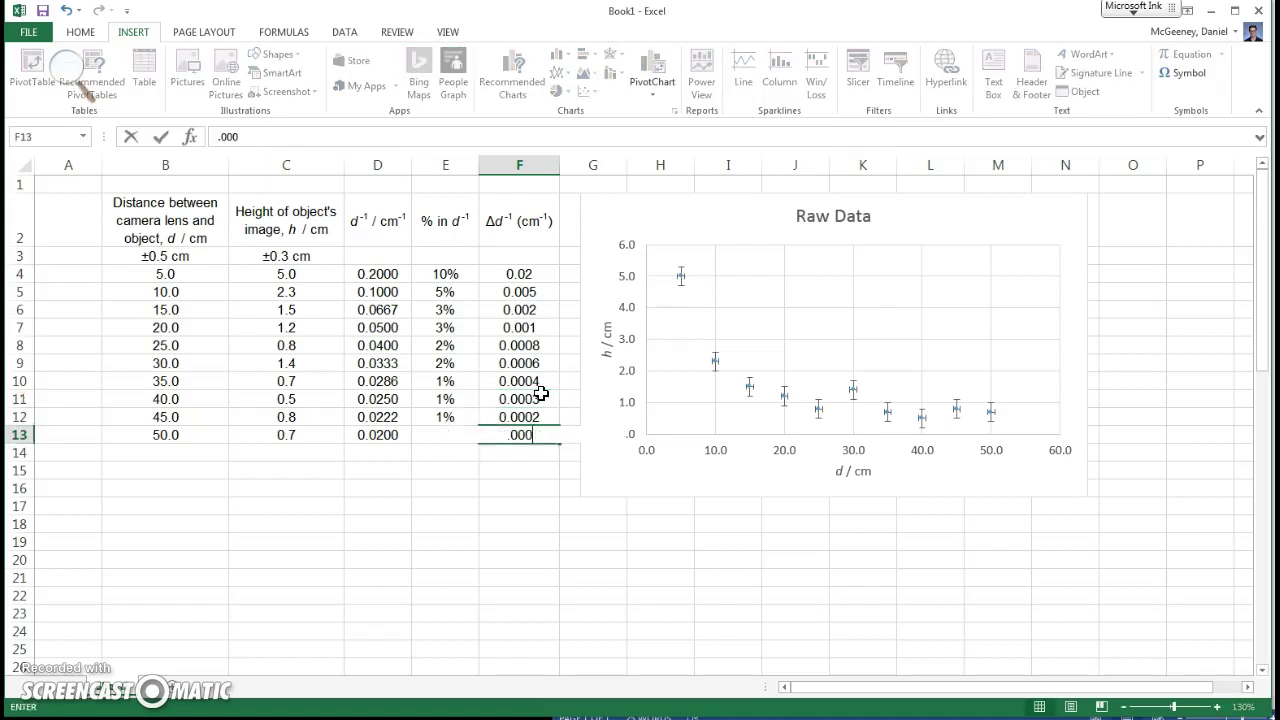
text(2)
key(Return)
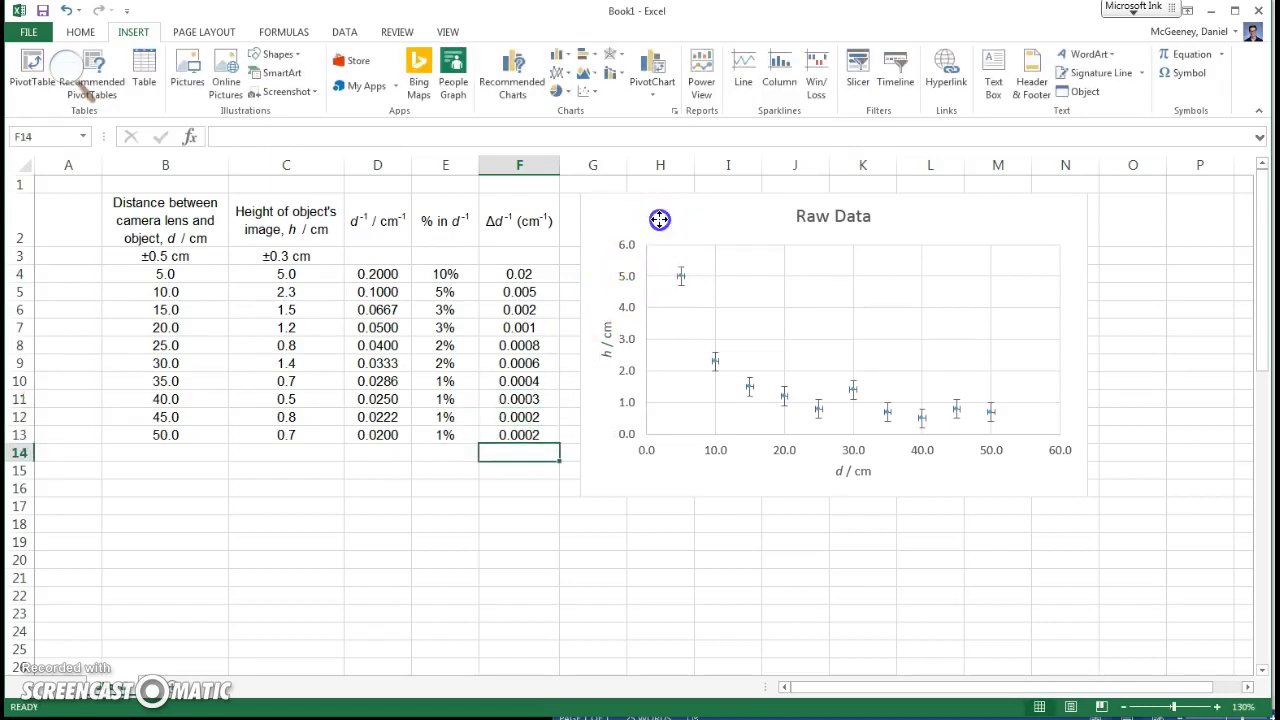
Move the Raw Data chart clear of column G, and compare the decimal places of F4:F13 with those of D4:D13.
drag(659, 219, 711, 220)
click(566, 236)
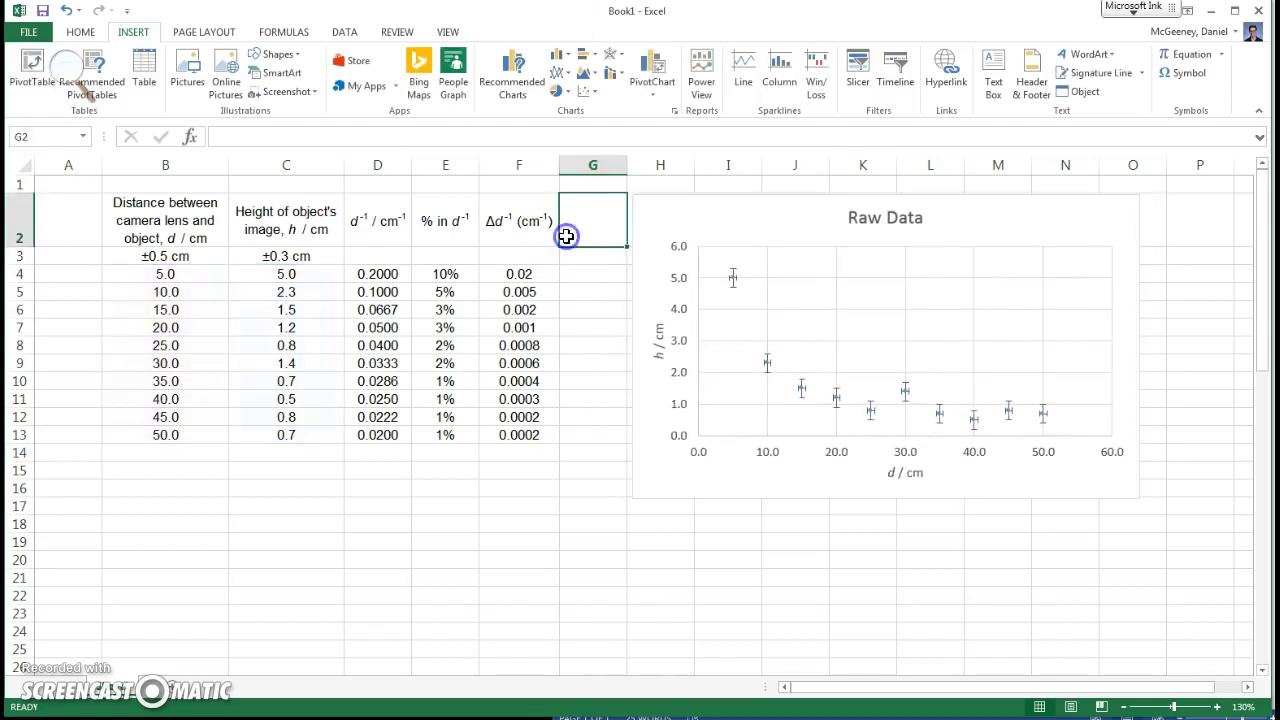
drag(543, 274, 533, 430)
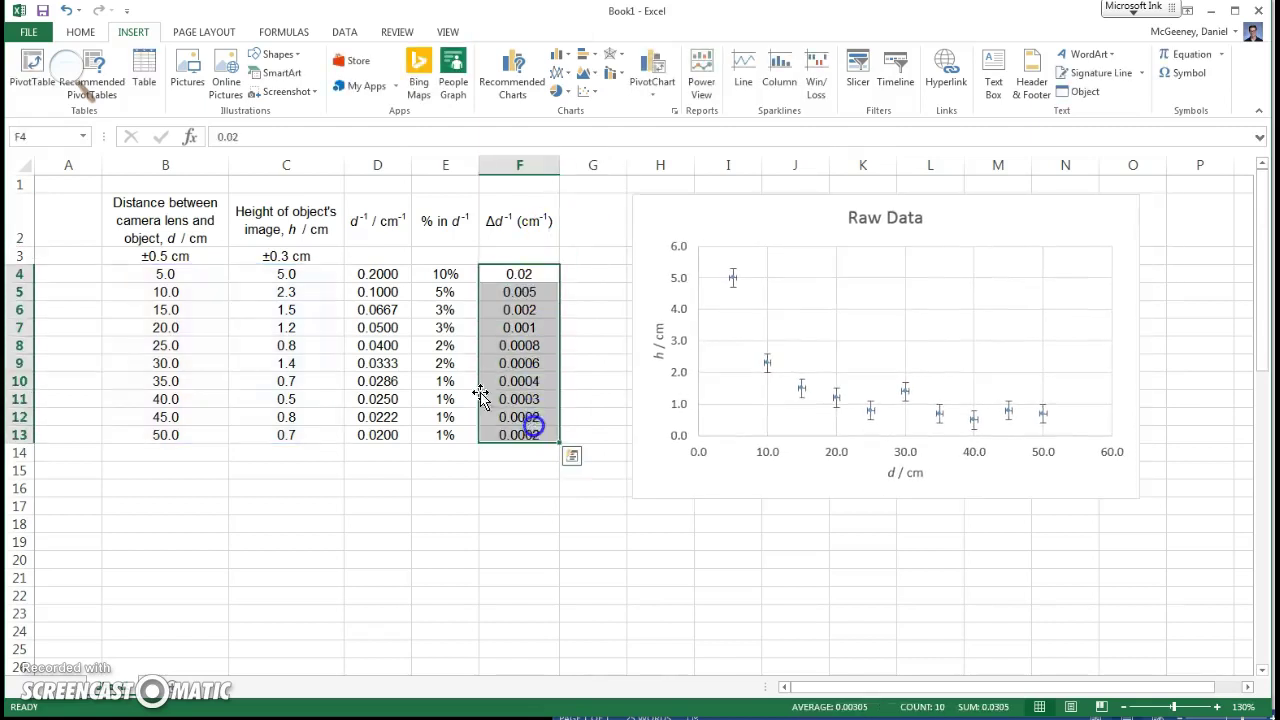
drag(394, 277, 383, 445)
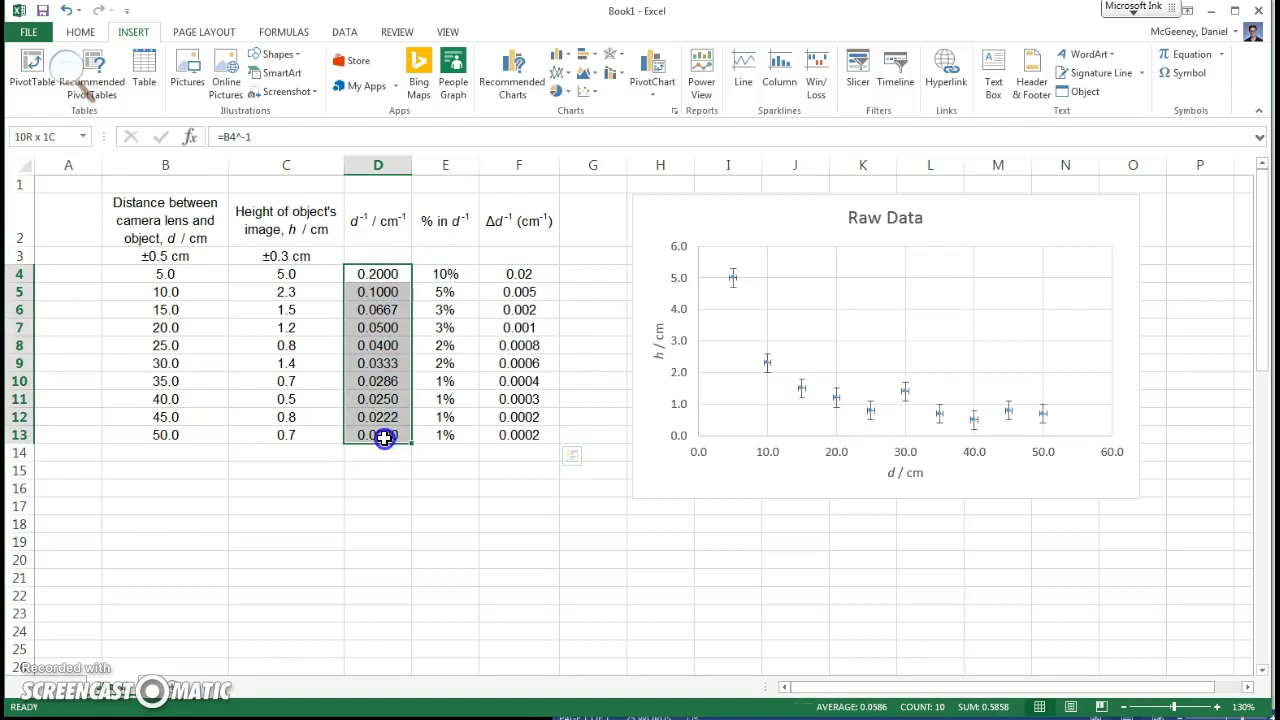
drag(514, 277, 520, 432)
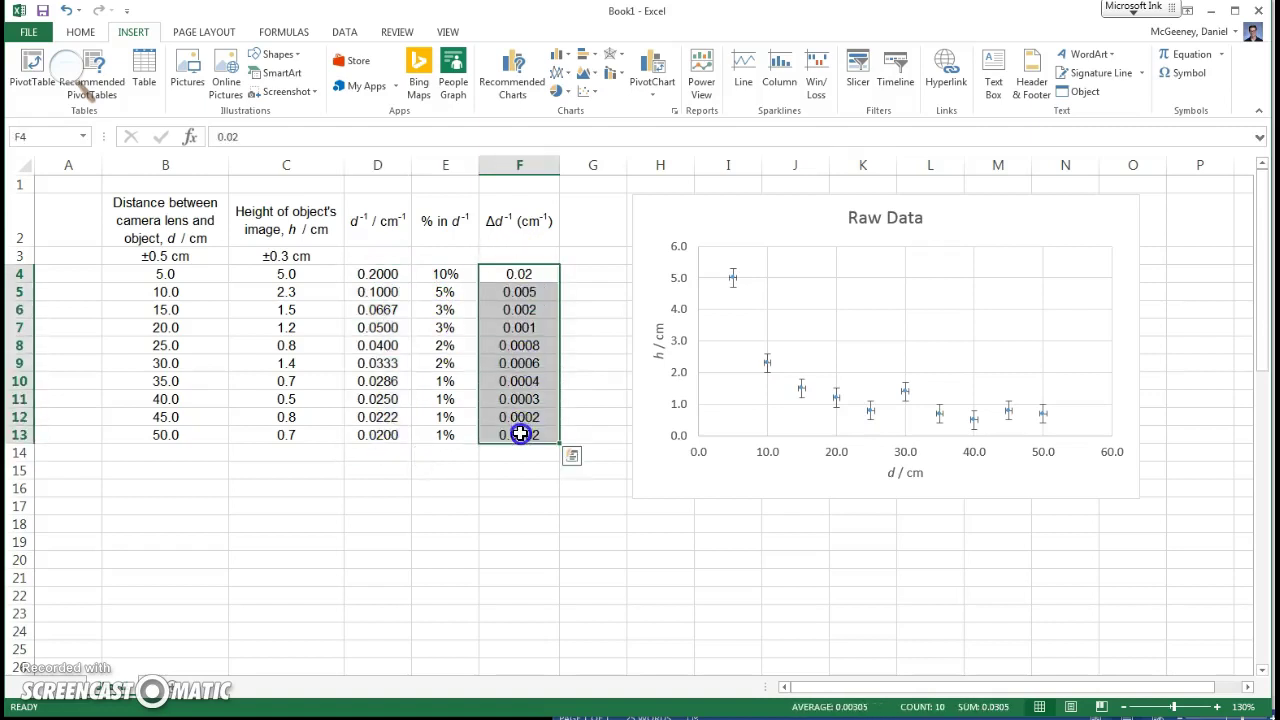
Format d⁻¹ in D4 to two decimal places and D5:D7 to three, matching the precision of their uncertainties.
mouse_move(383, 278)
mouse_down()
mouse_move(384, 292)
mouse_move(385, 273)
mouse_up()
click(78, 32)
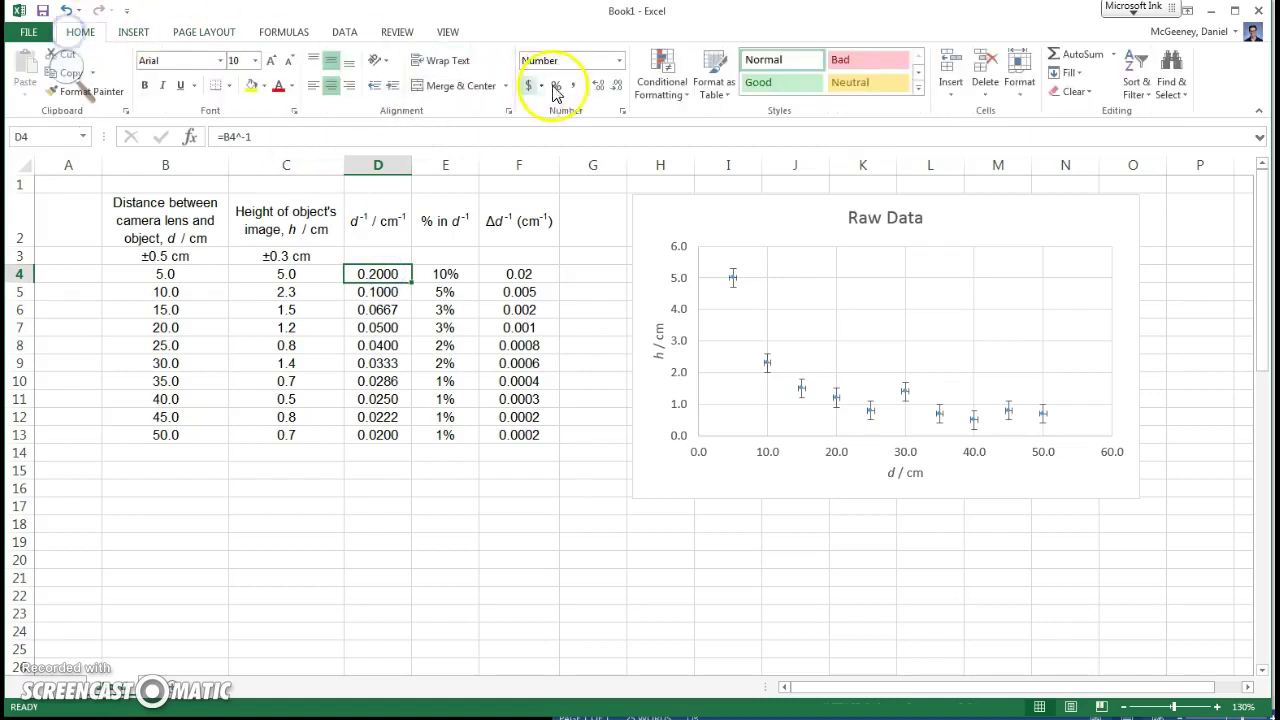
click(616, 86)
click(616, 86)
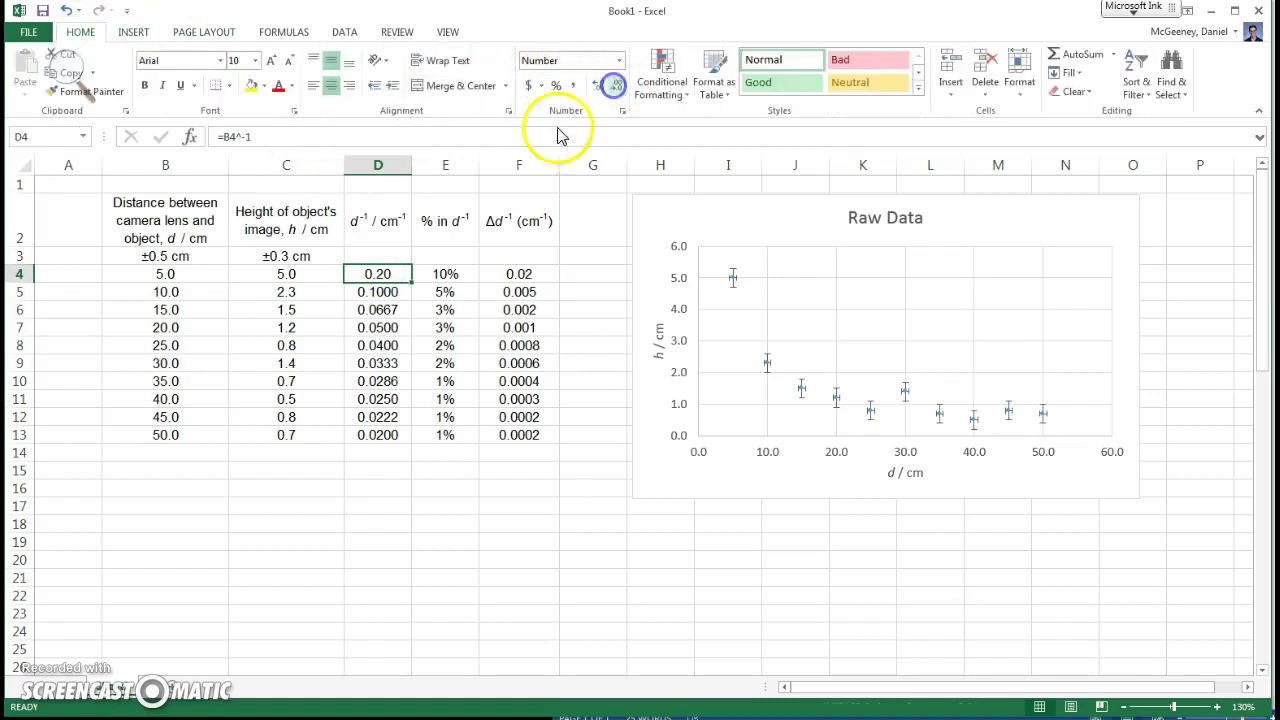
click(388, 291)
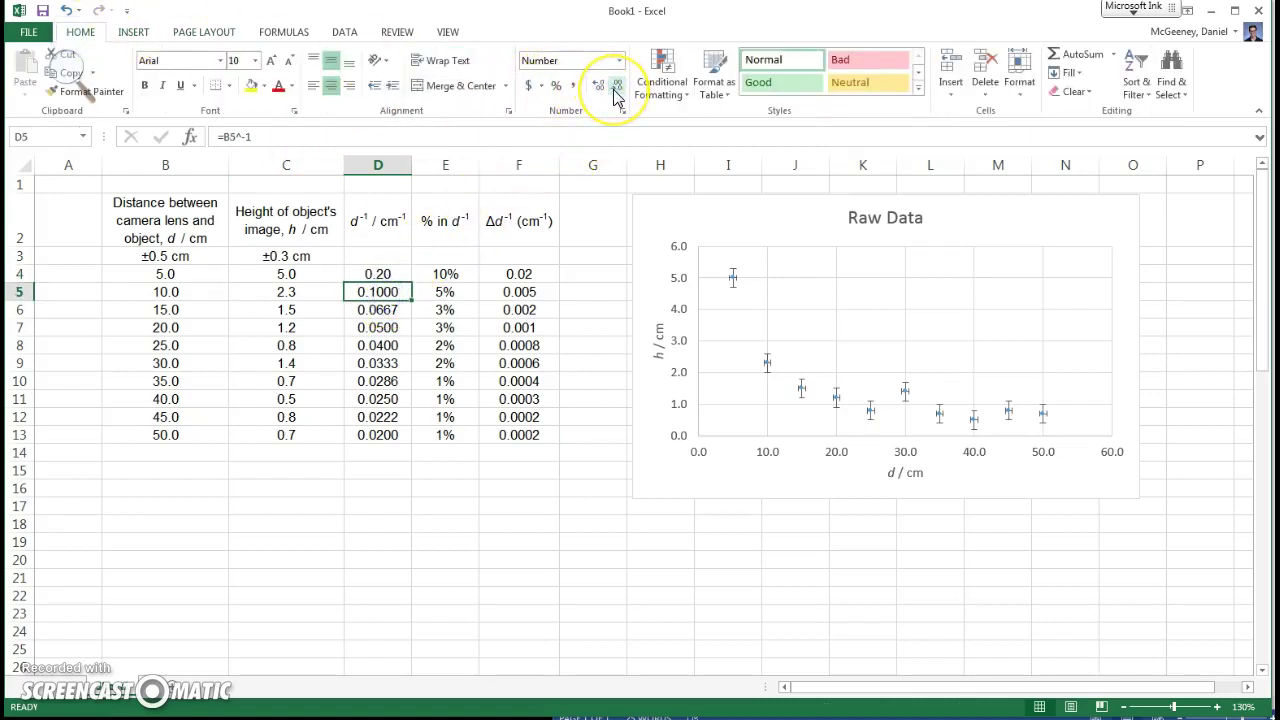
key(shift+Down)
key(shift+Down)
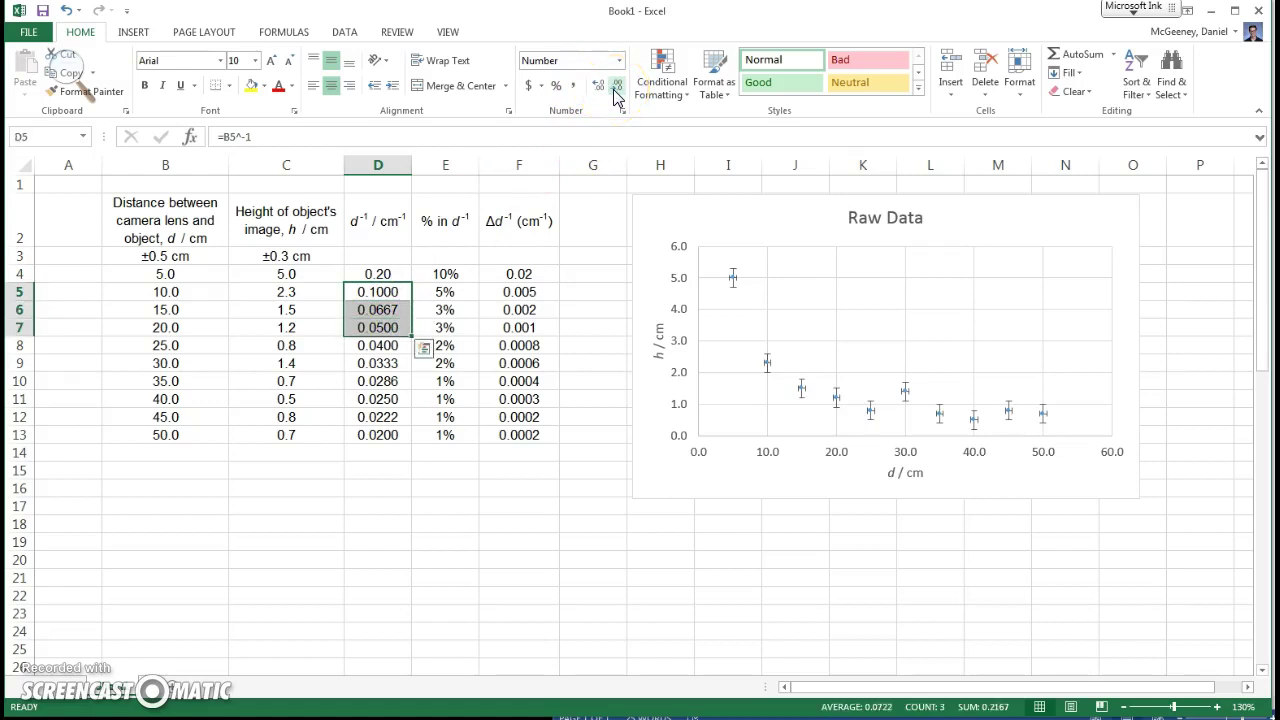
click(562, 437)
Move the Raw Data chart below the table and place a duplicate of it over columns H to O.
click(668, 210)
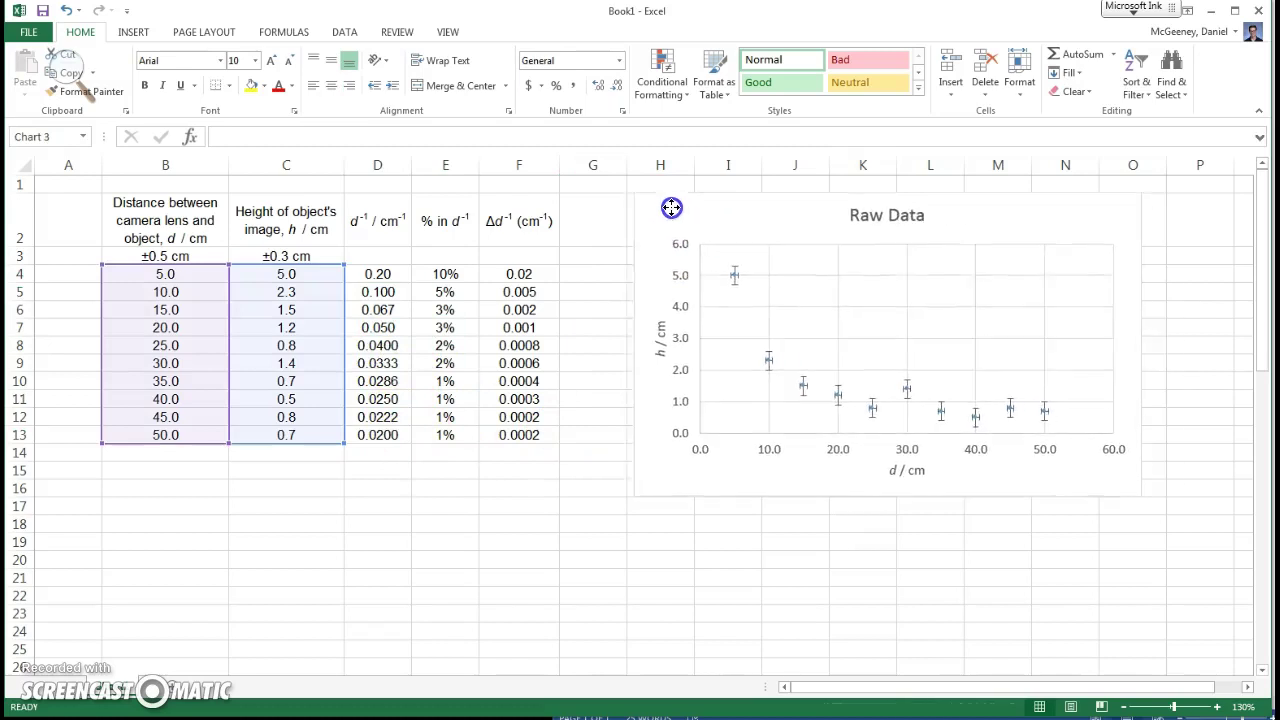
drag(740, 214, 193, 490)
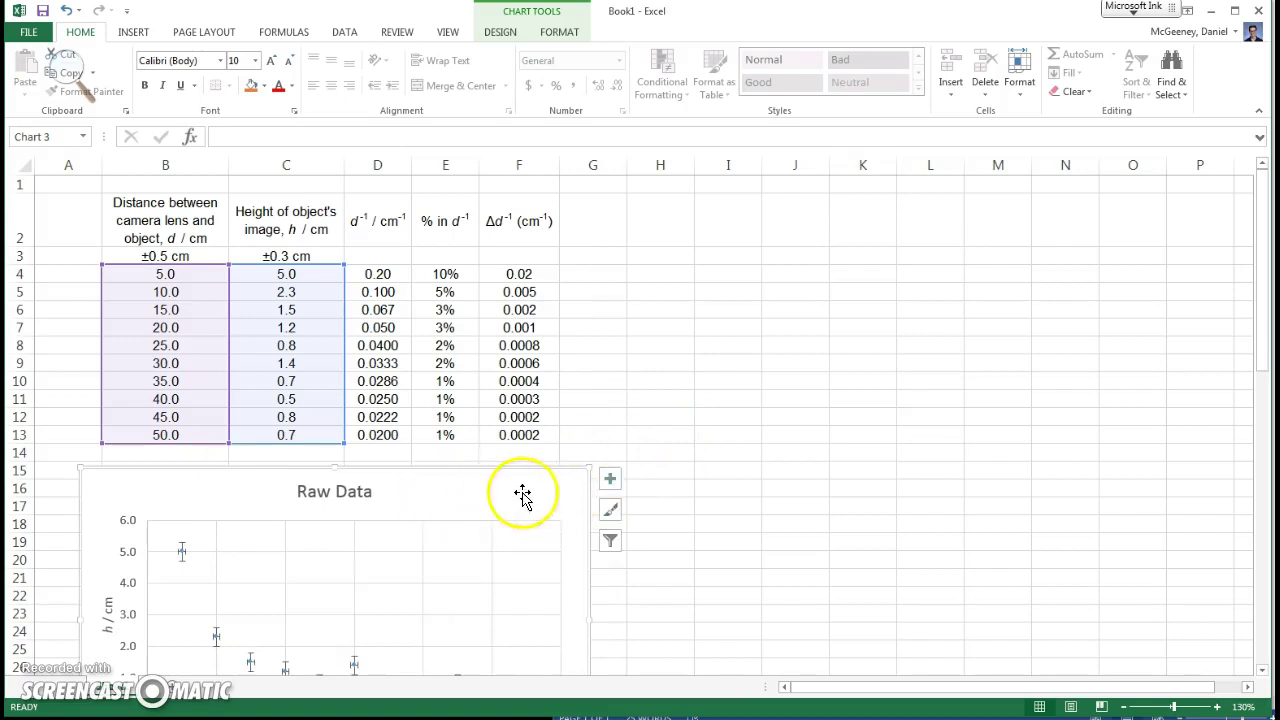
drag(583, 476, 1091, 244)
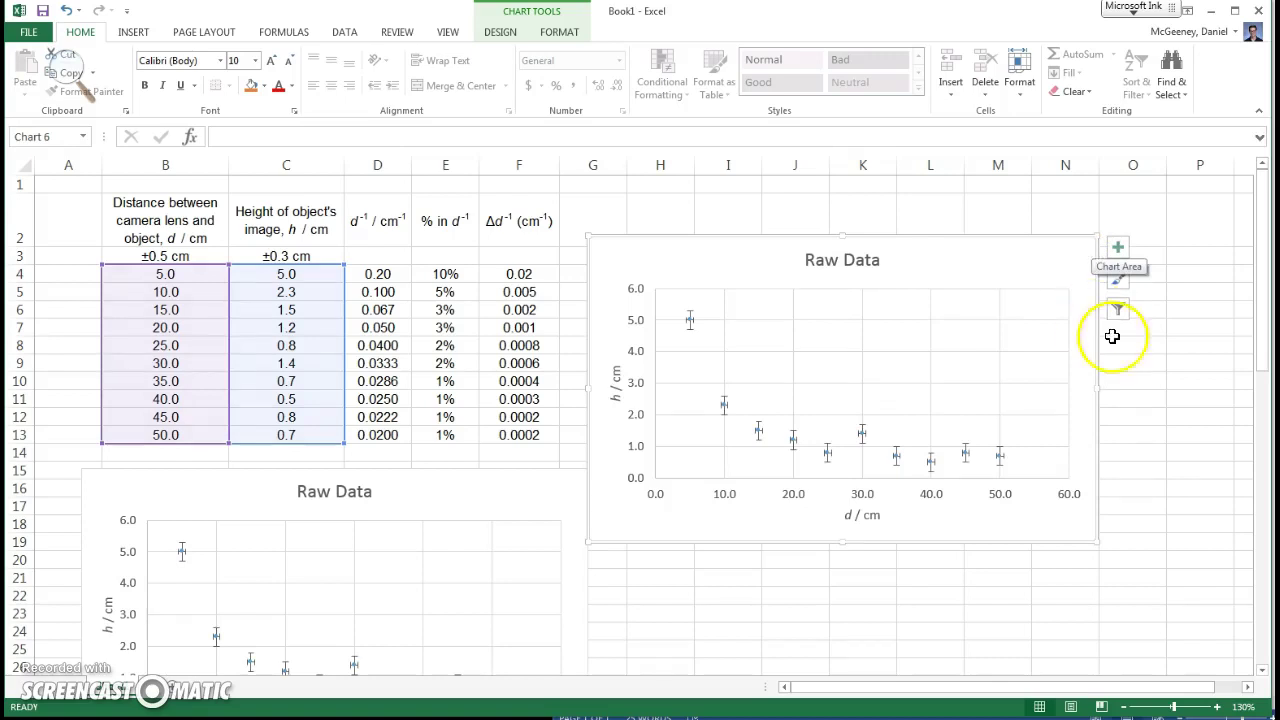
drag(1037, 277, 1081, 261)
Retitle the duplicated chart as Processed Data.
click(872, 240)
drag(883, 243, 857, 240)
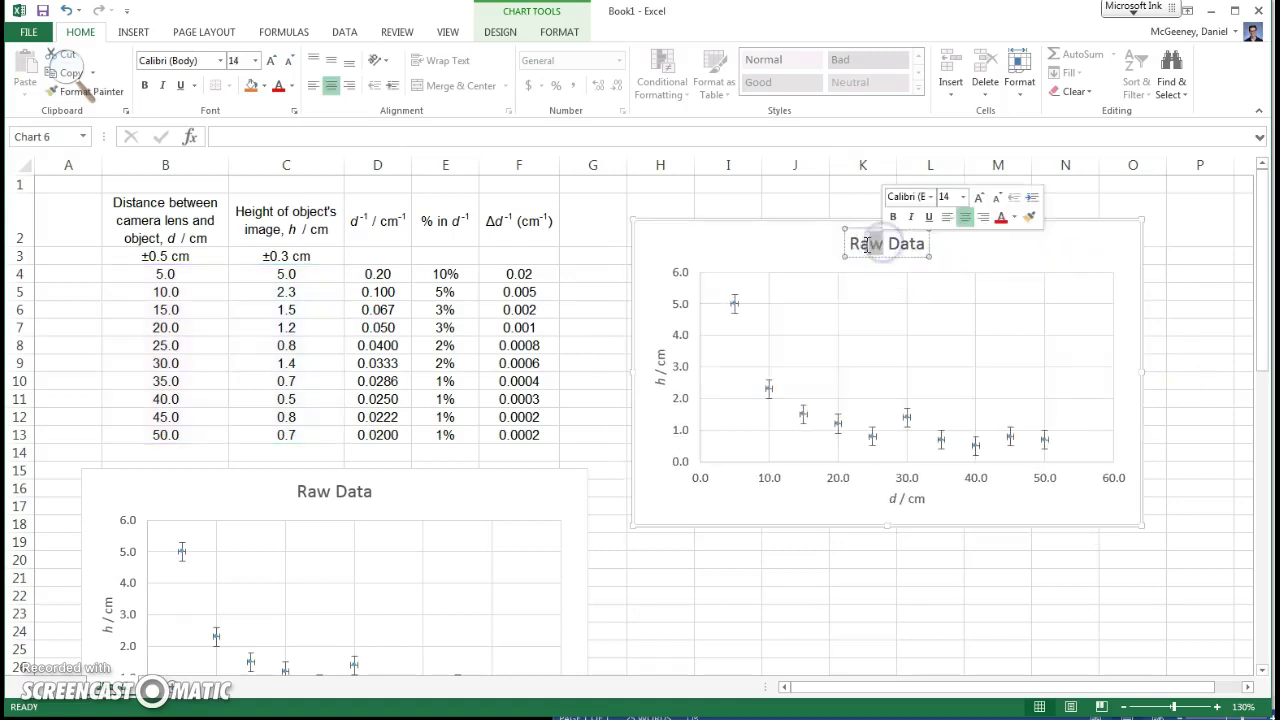
text(Processed)
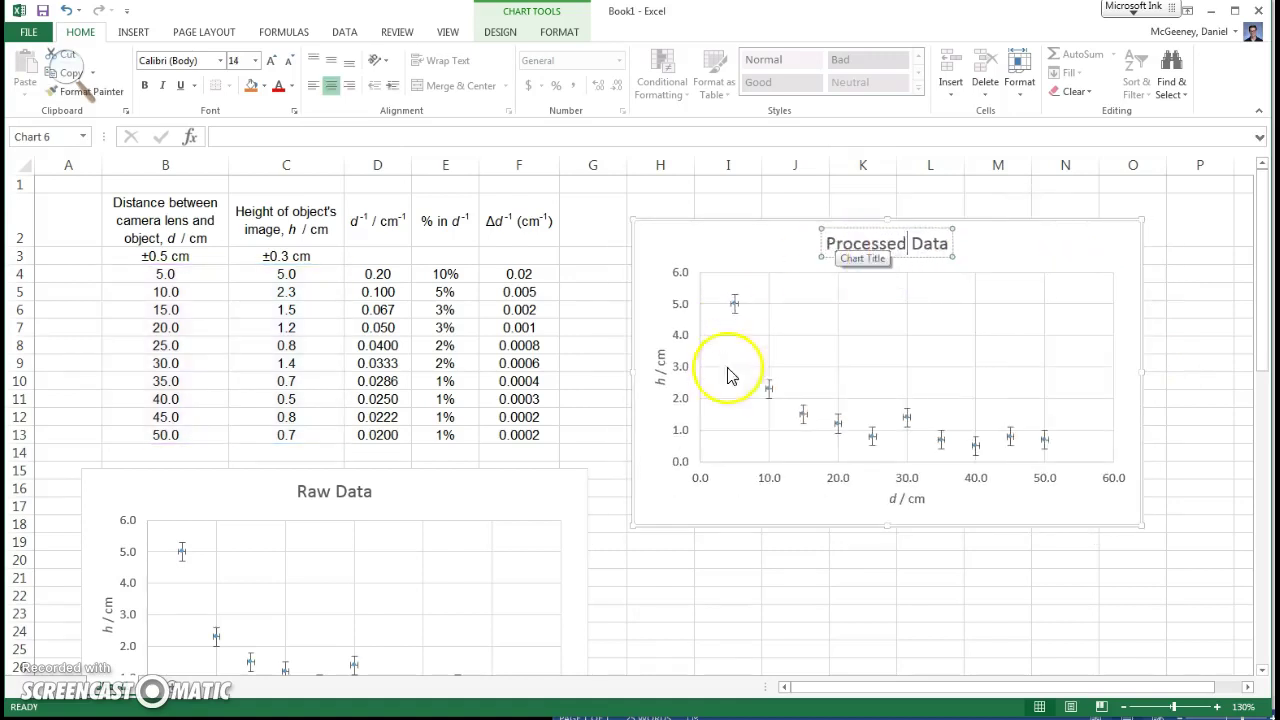
Change the horizontal axis title of the Processed Data chart to d⁻¹ / cm⁻¹, with both -1 exponents in superscript.
click(895, 502)
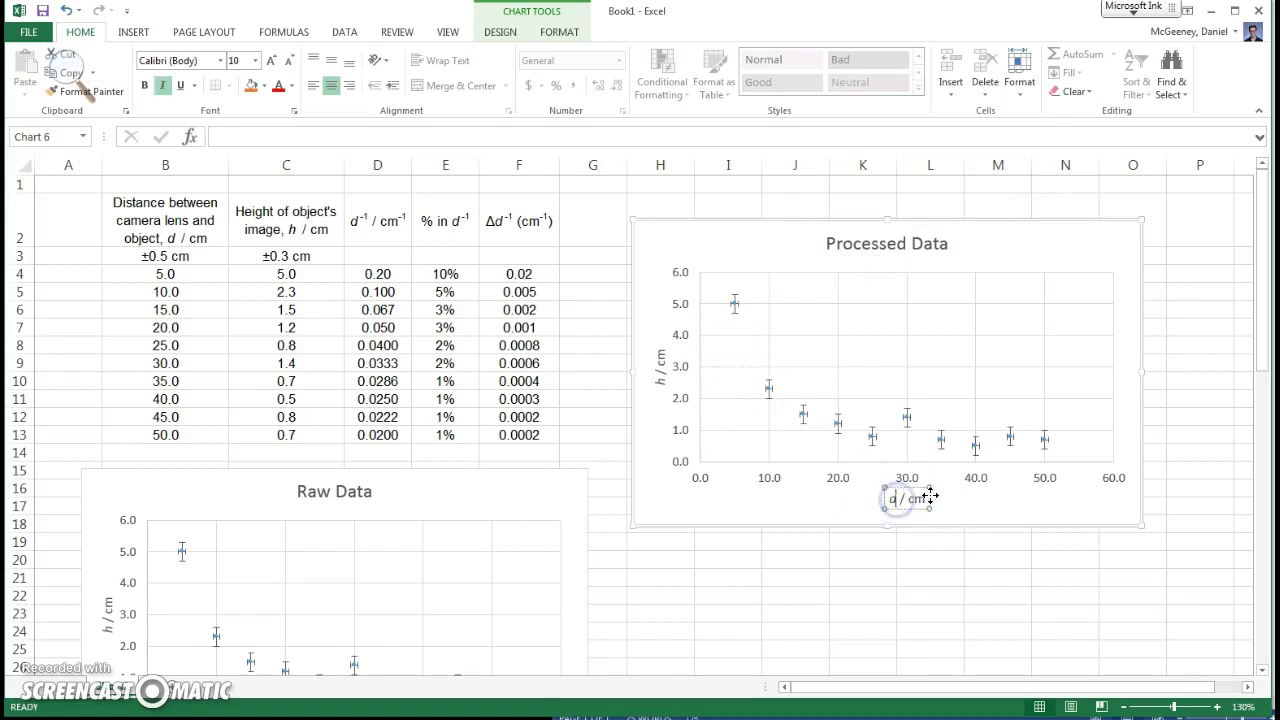
text(-1)
key(shift+Left)
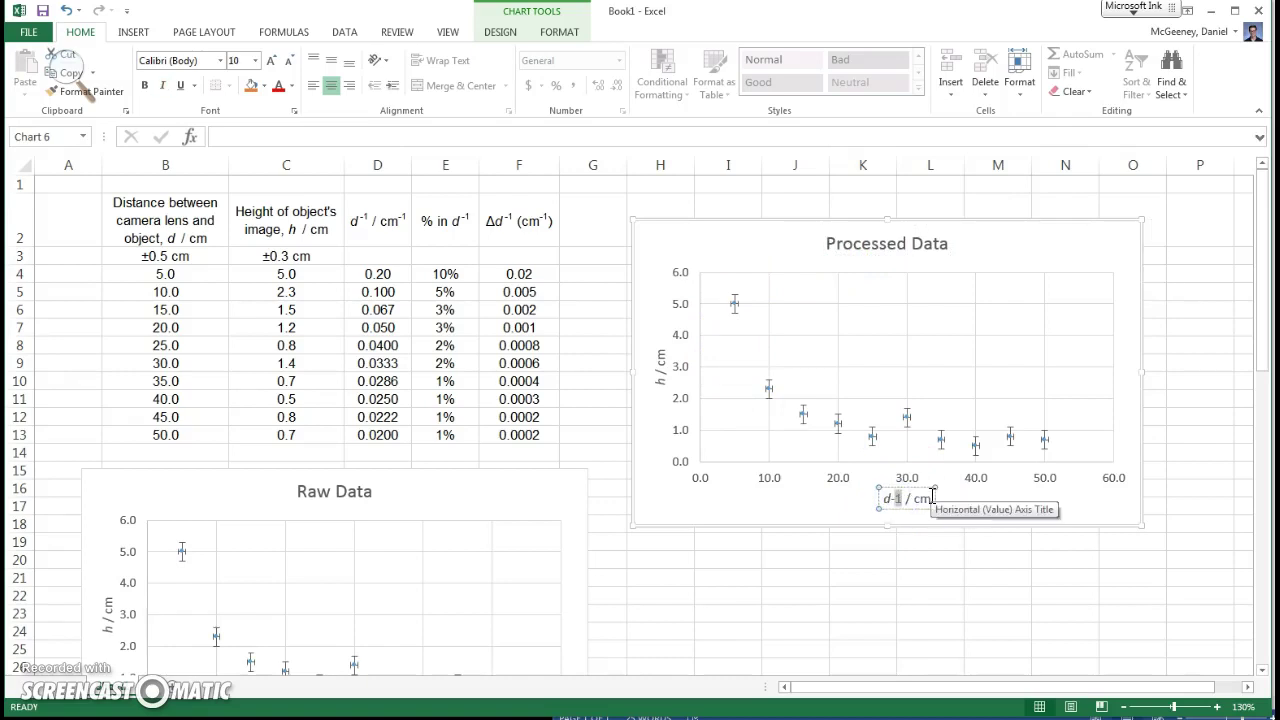
click(294, 110)
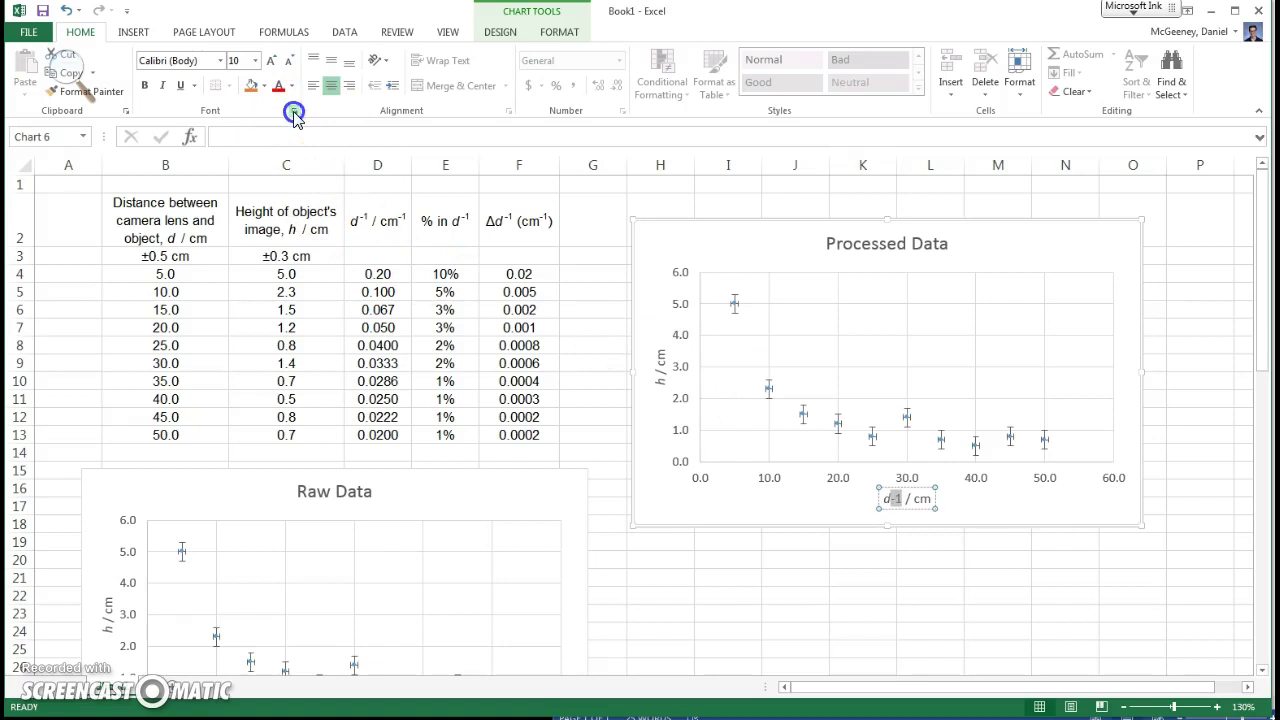
click(736, 471)
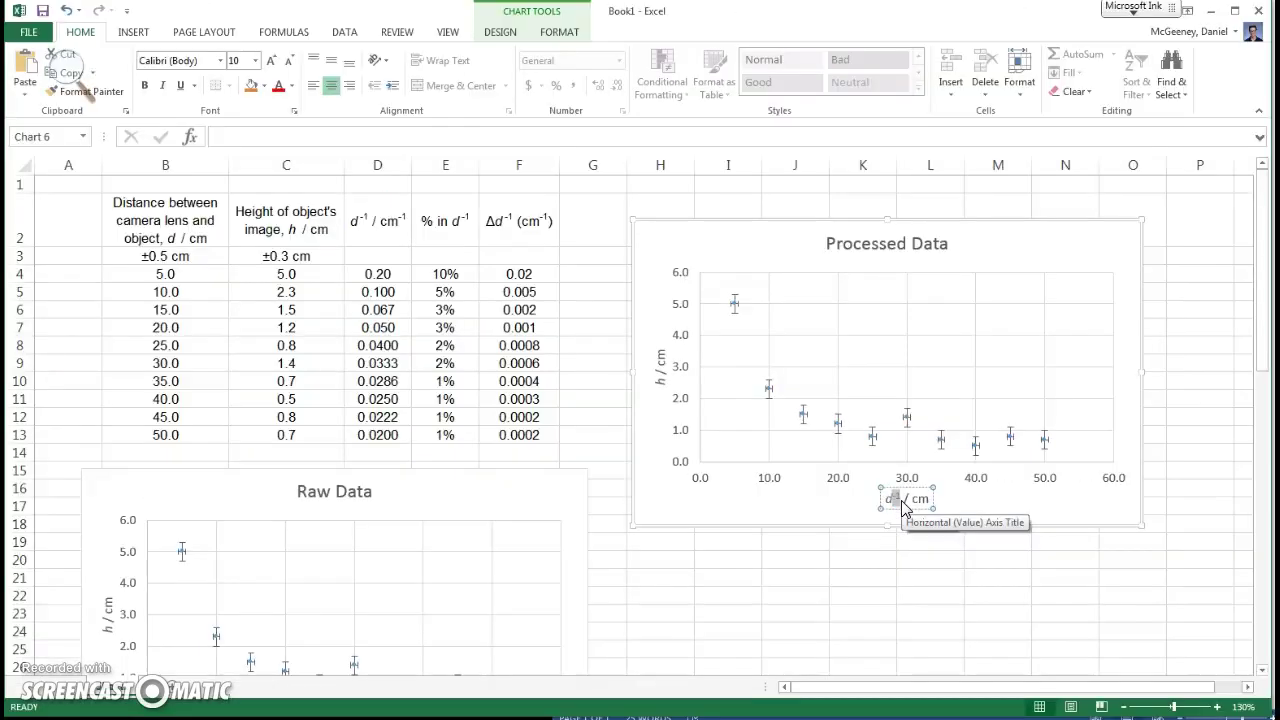
click(936, 501)
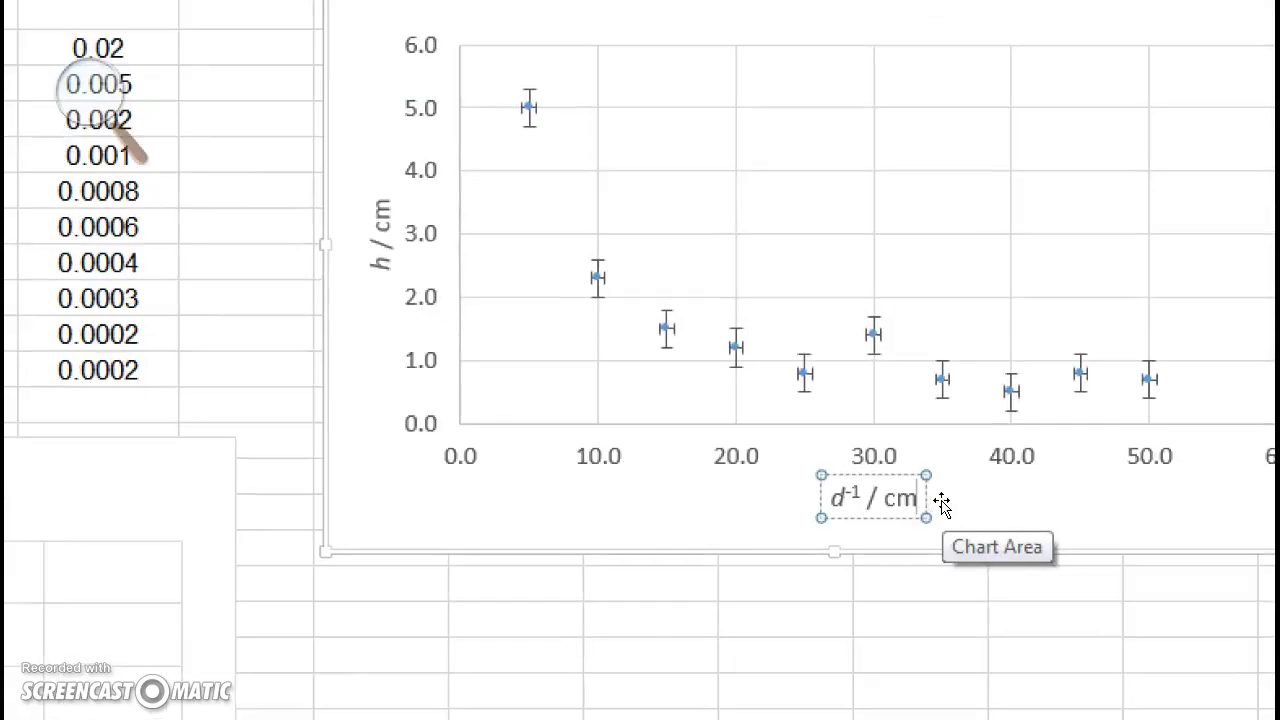
click(940, 501)
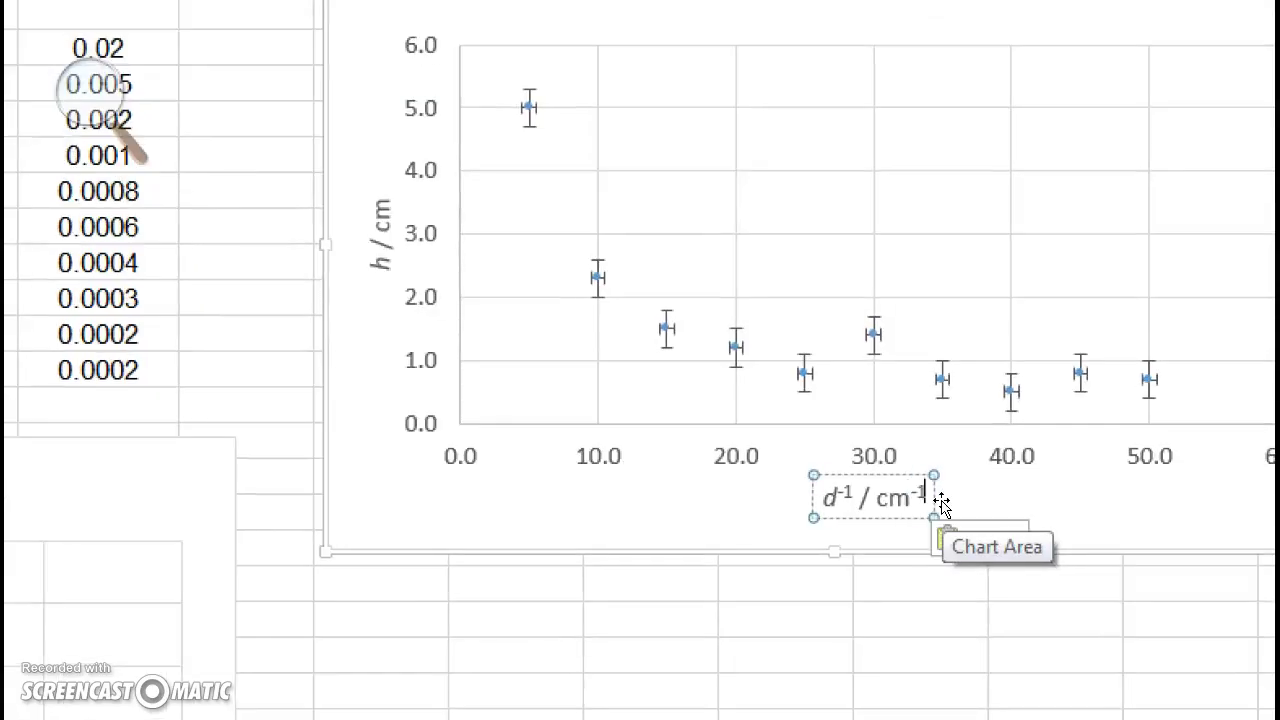
Move the Processed Data chart closer to the table and shift its x-value range from column B to D4:D13.
click(640, 240)
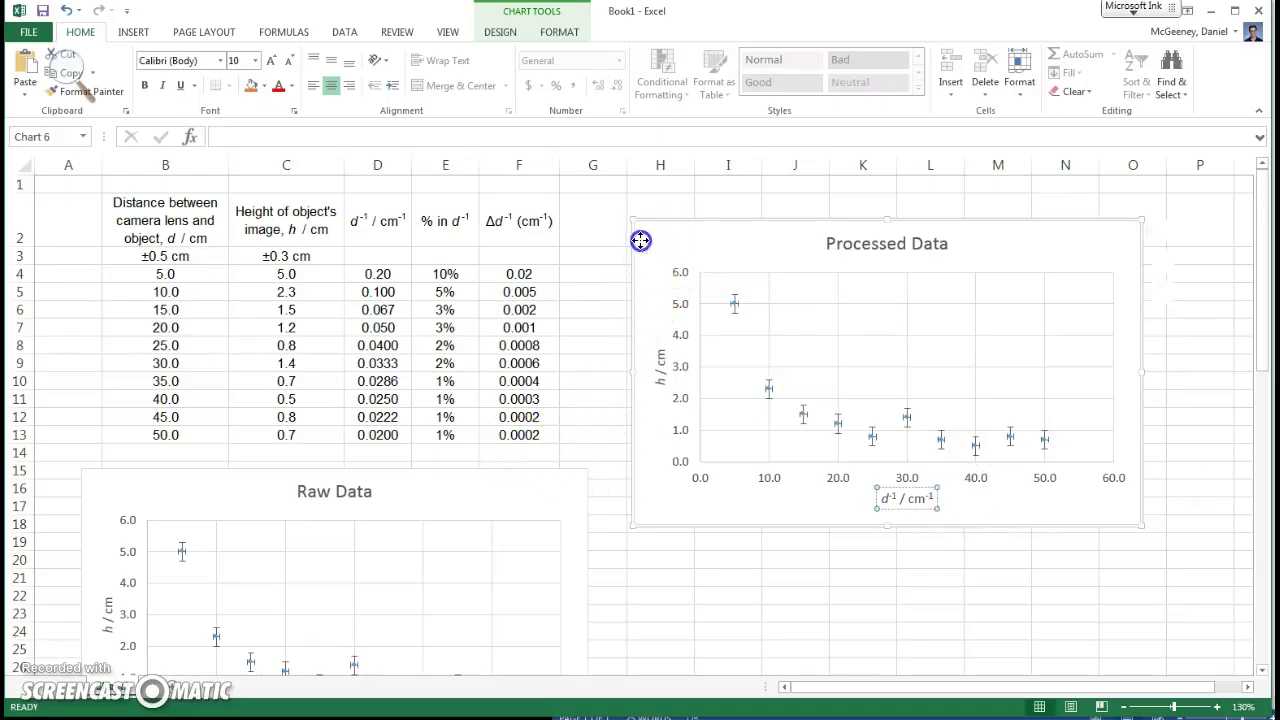
drag(640, 240, 594, 228)
click(687, 293)
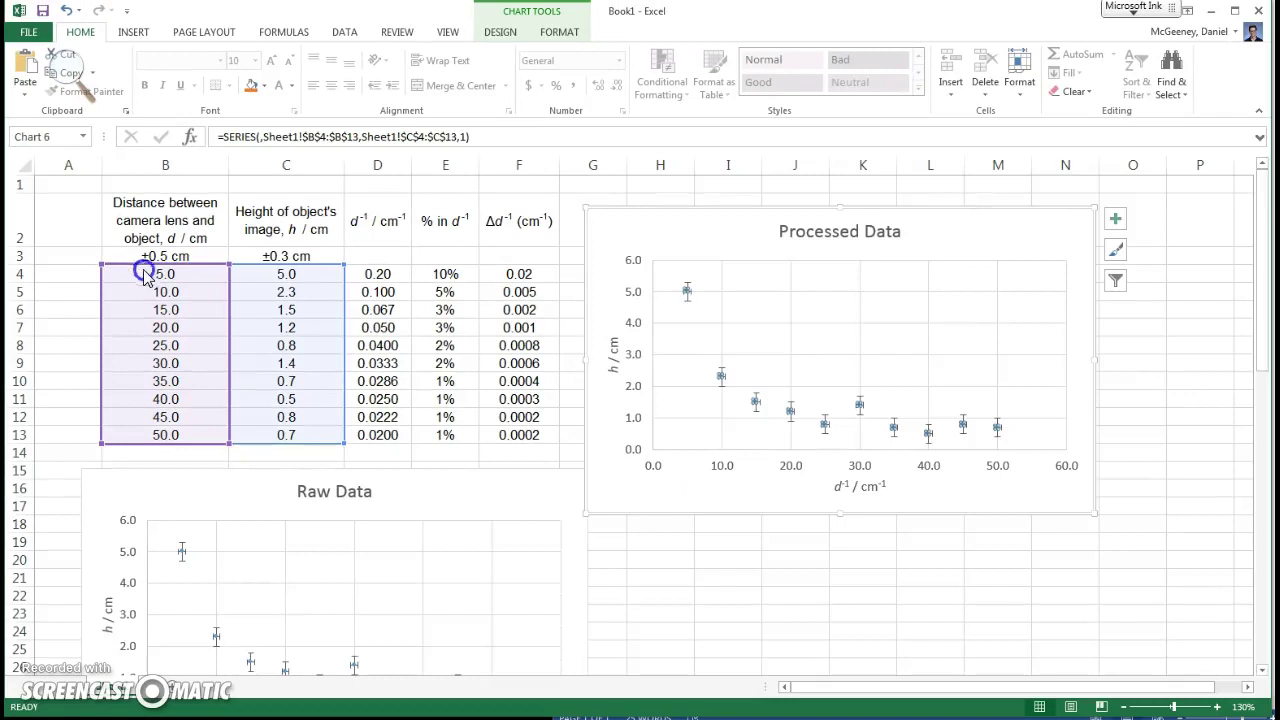
drag(145, 270, 397, 273)
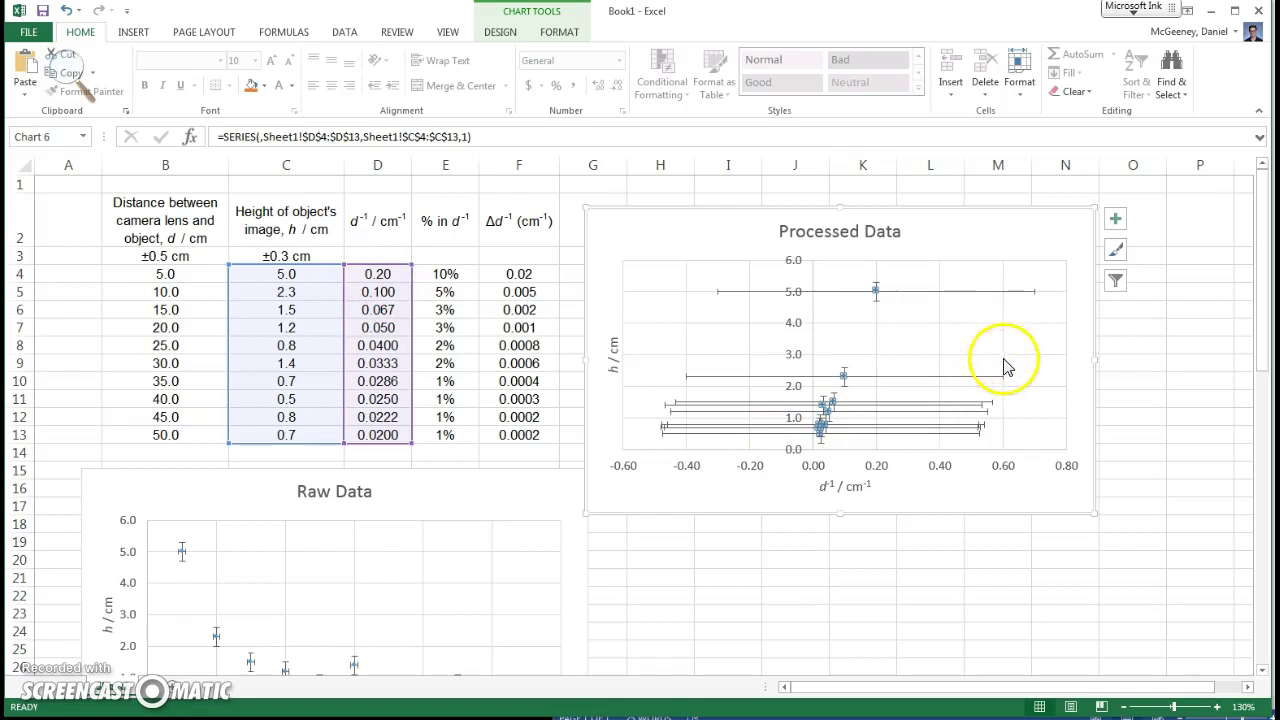
Switch the horizontal error bars of the Processed Data chart to a custom error amount and open its value settings.
click(981, 380)
right_click(981, 380)
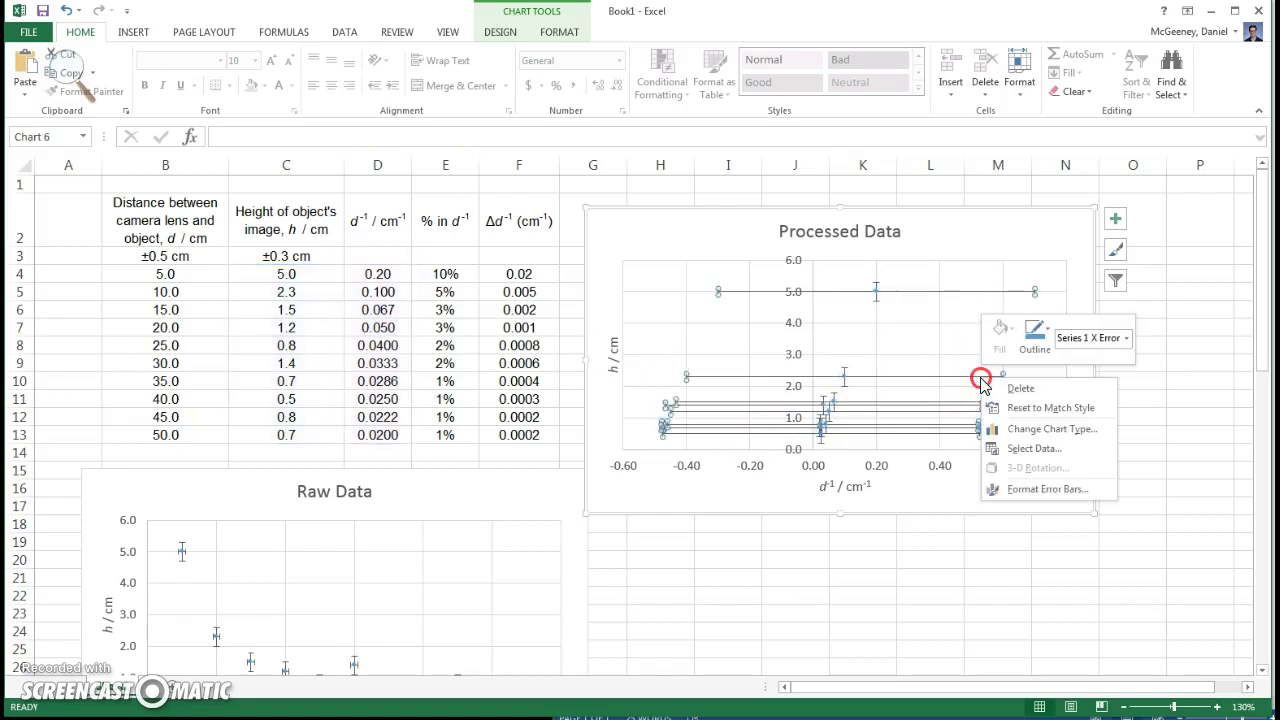
click(1045, 489)
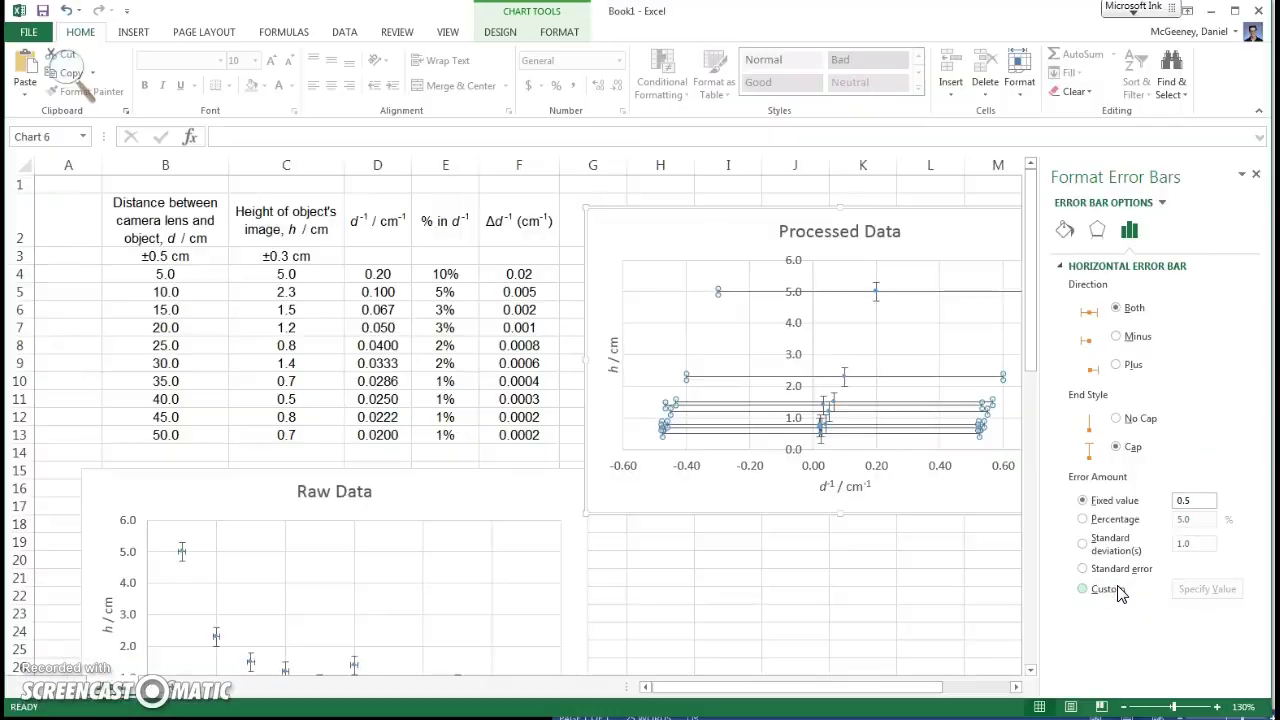
click(1118, 590)
click(1205, 589)
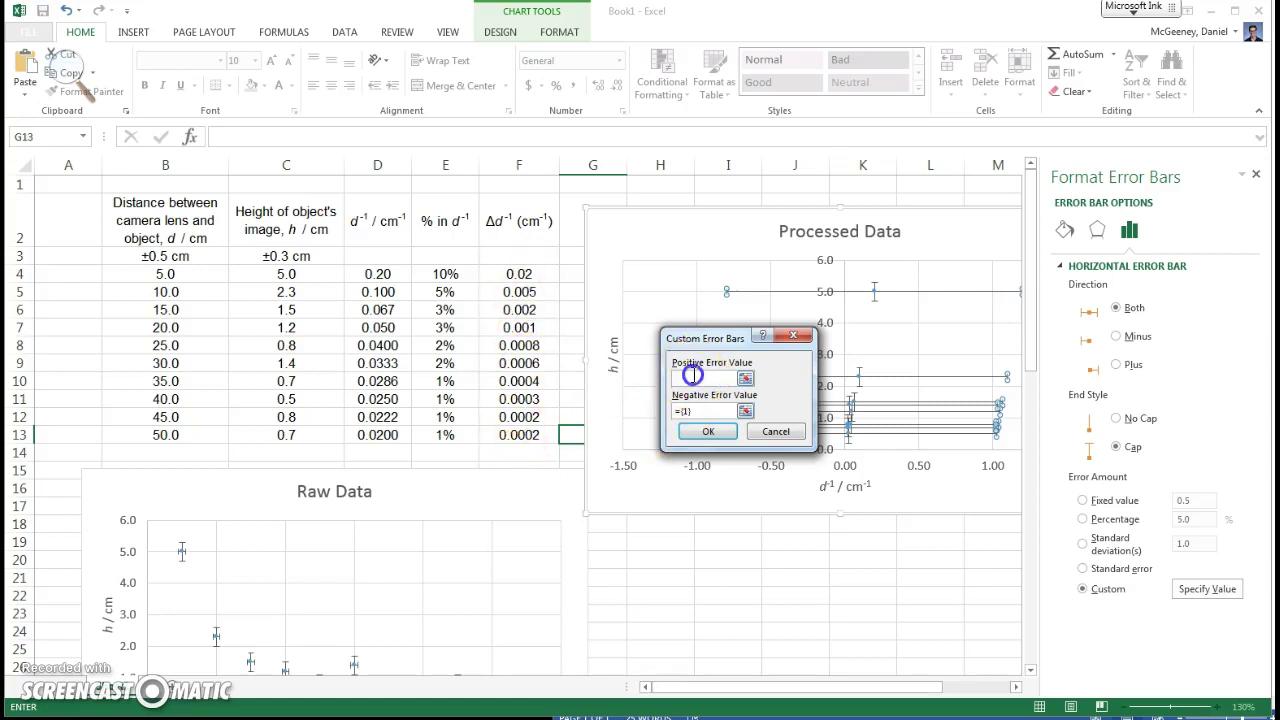
Use F4:F13 as both the positive and negative values of the custom horizontal error bars.
drag(528, 272, 524, 318)
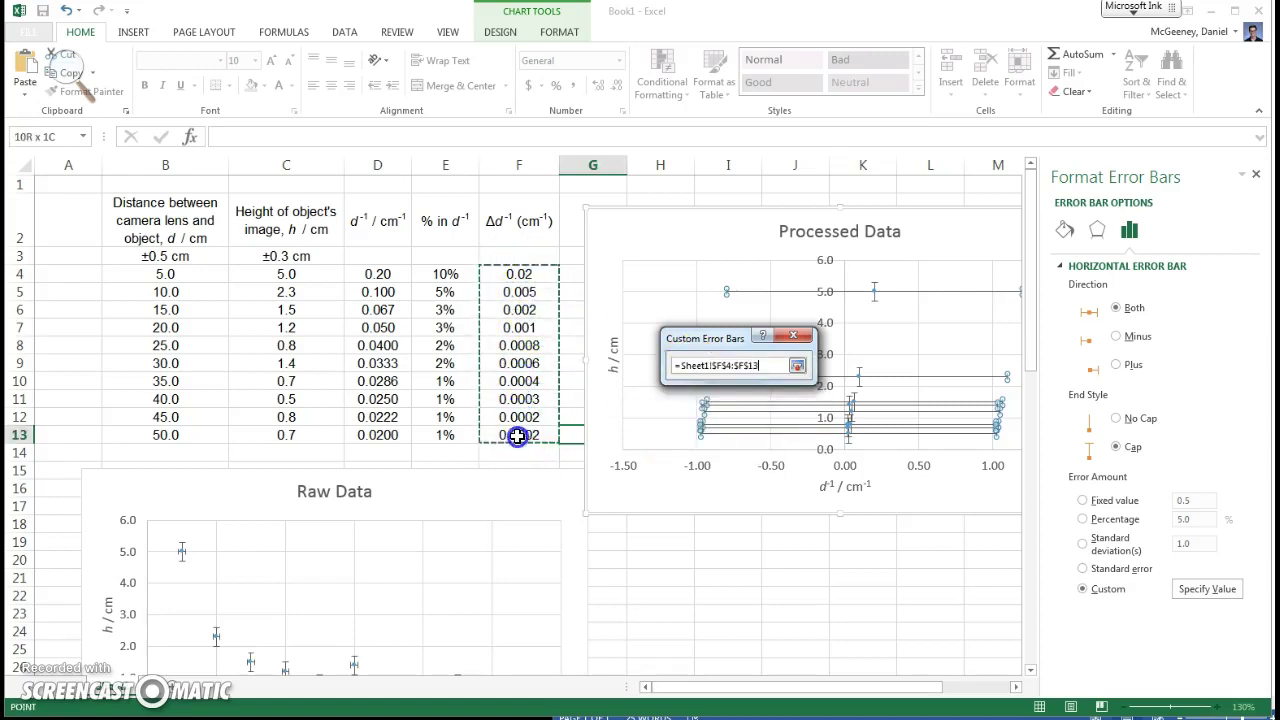
drag(518, 436, 518, 436)
click(638, 399)
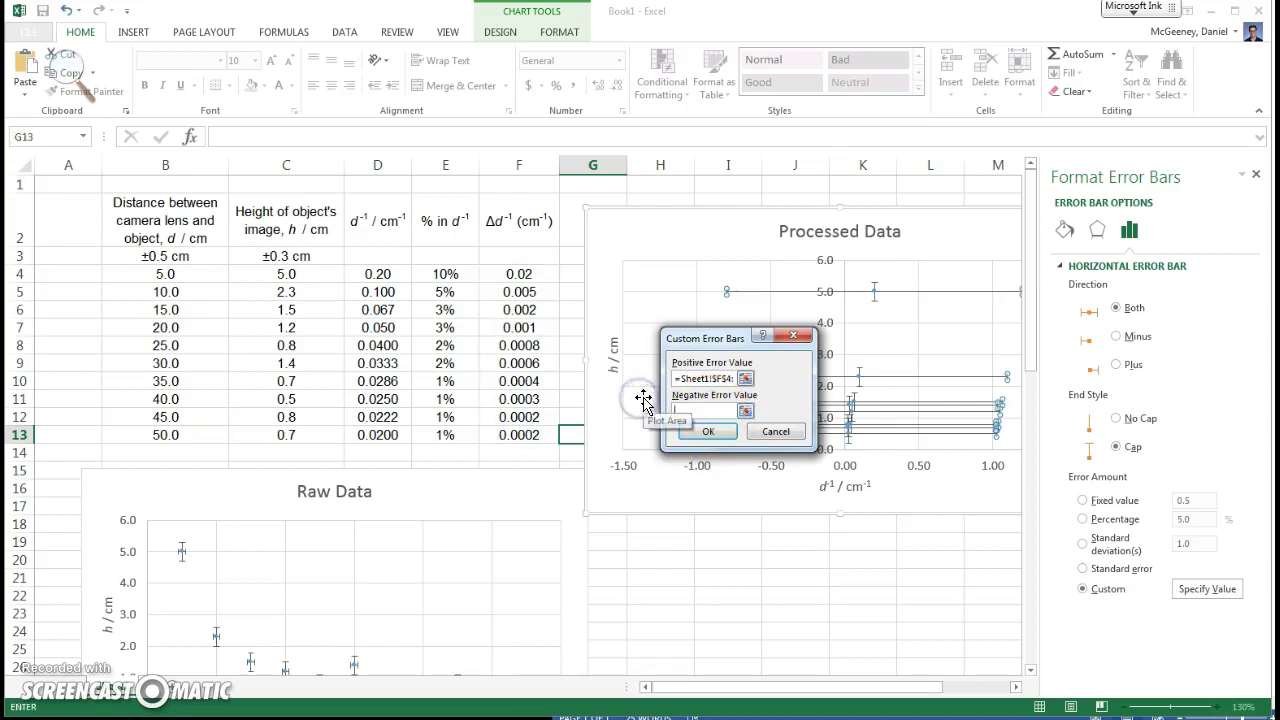
drag(522, 274, 512, 345)
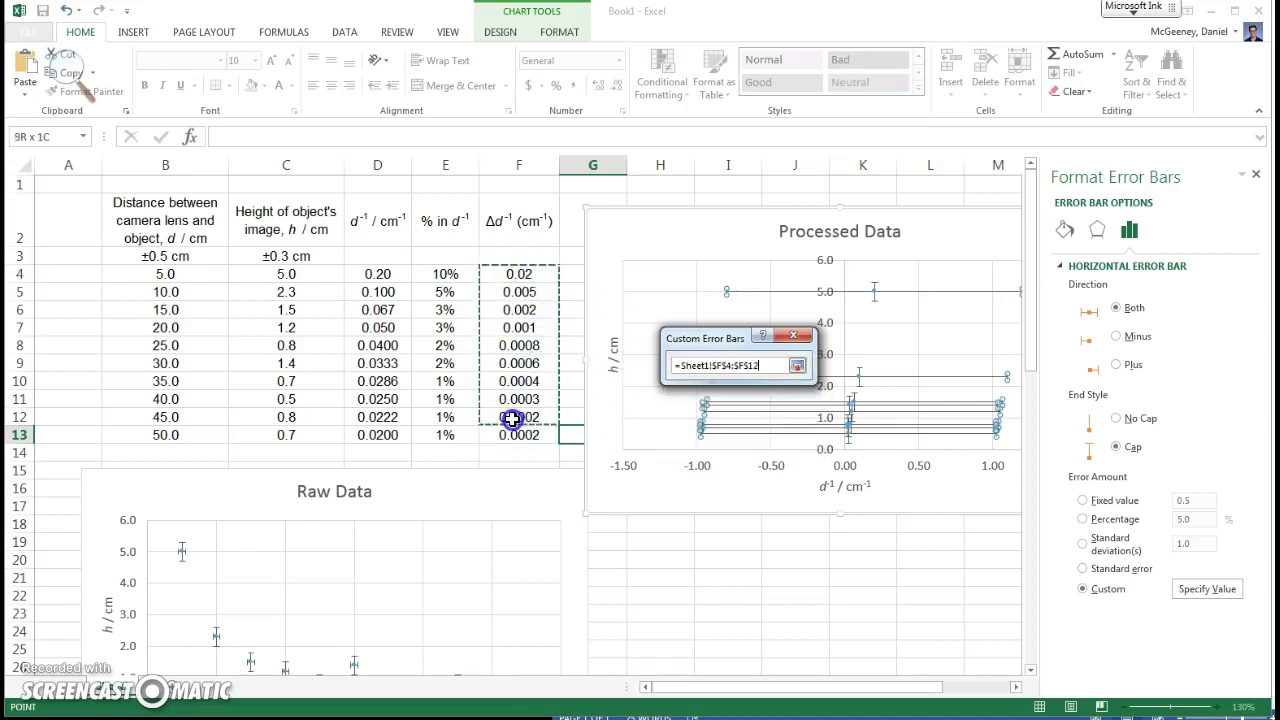
drag(512, 432, 512, 432)
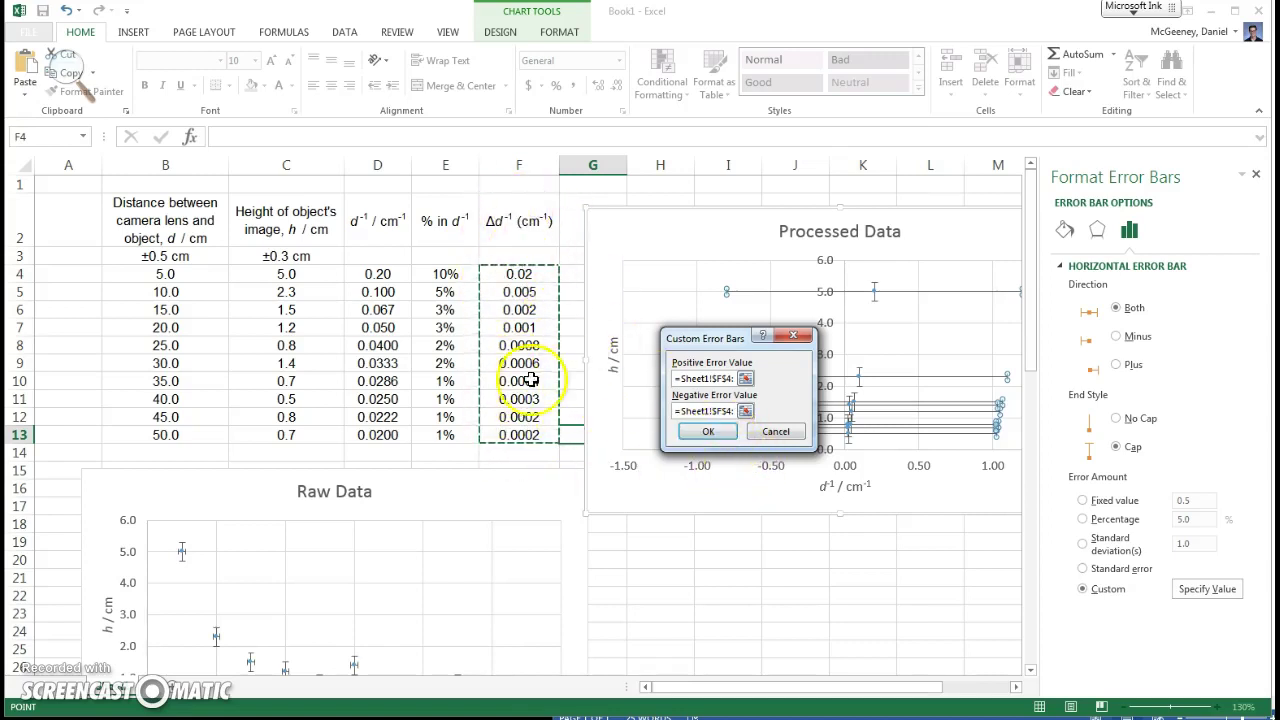
click(710, 434)
click(834, 543)
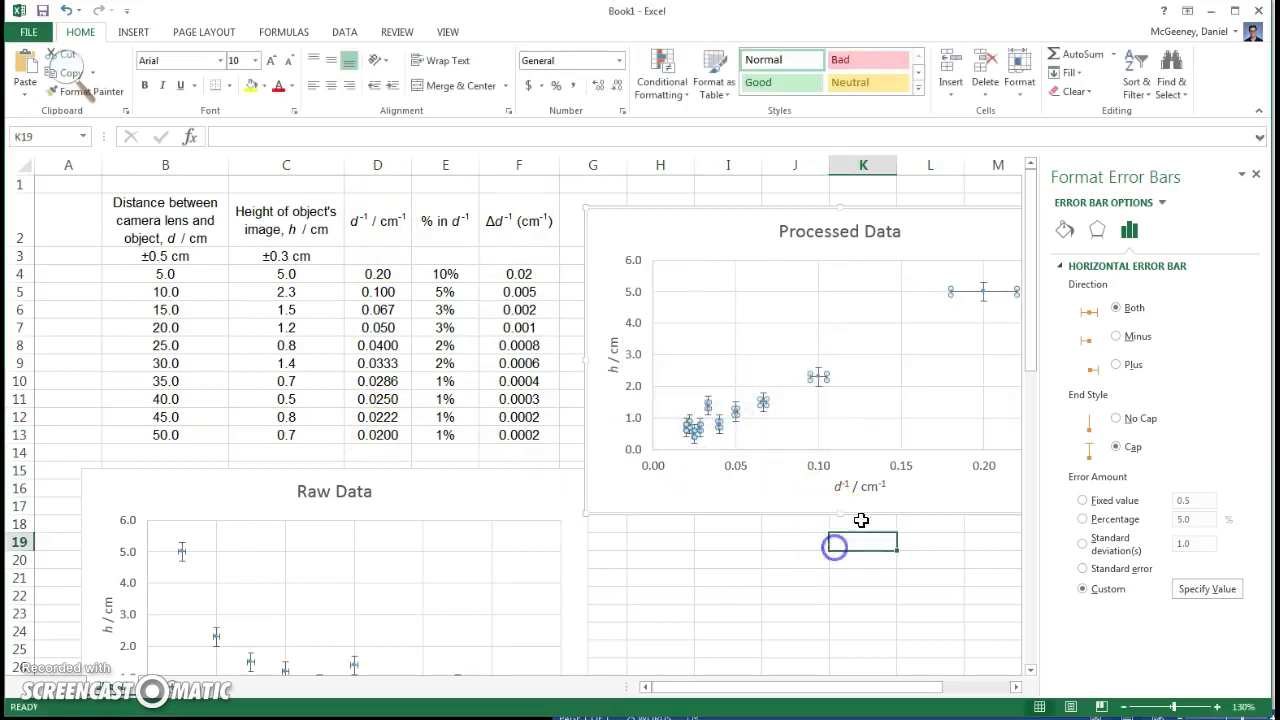
click(1145, 276)
click(1256, 177)
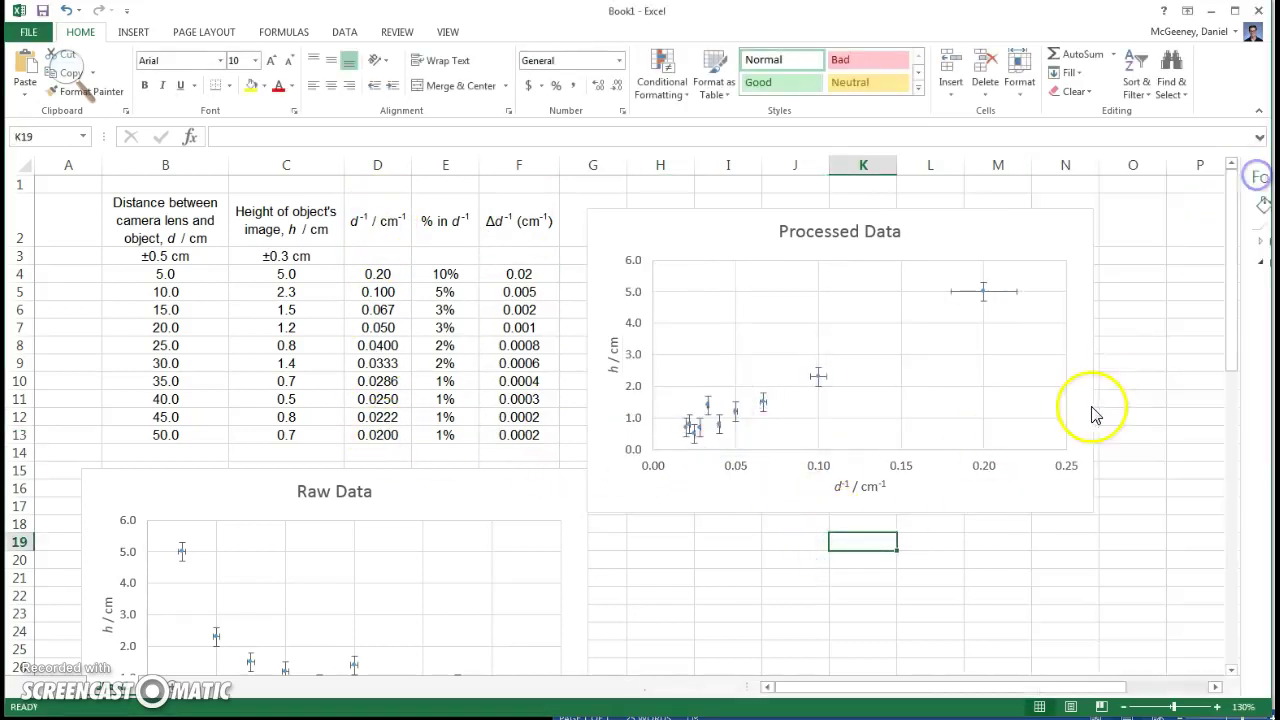
Add a linear trendline to the Processed Data series and display its equation on the chart.
click(934, 521)
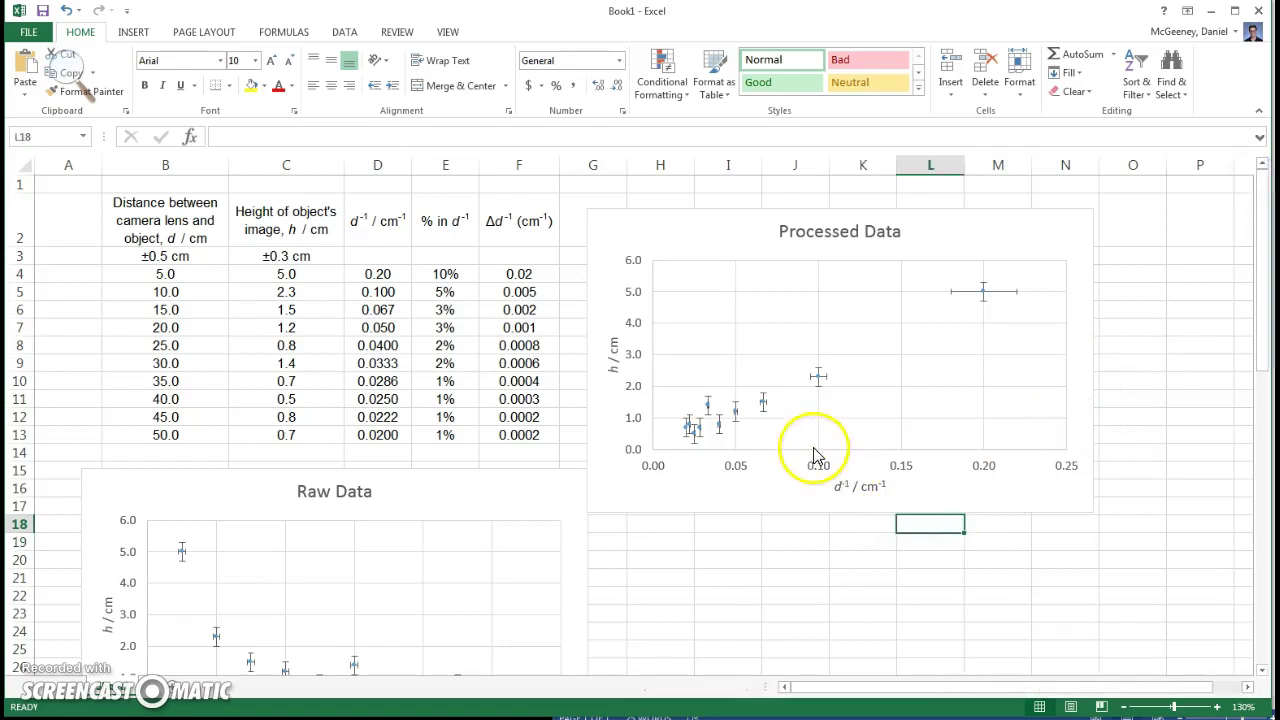
right_click(868, 378)
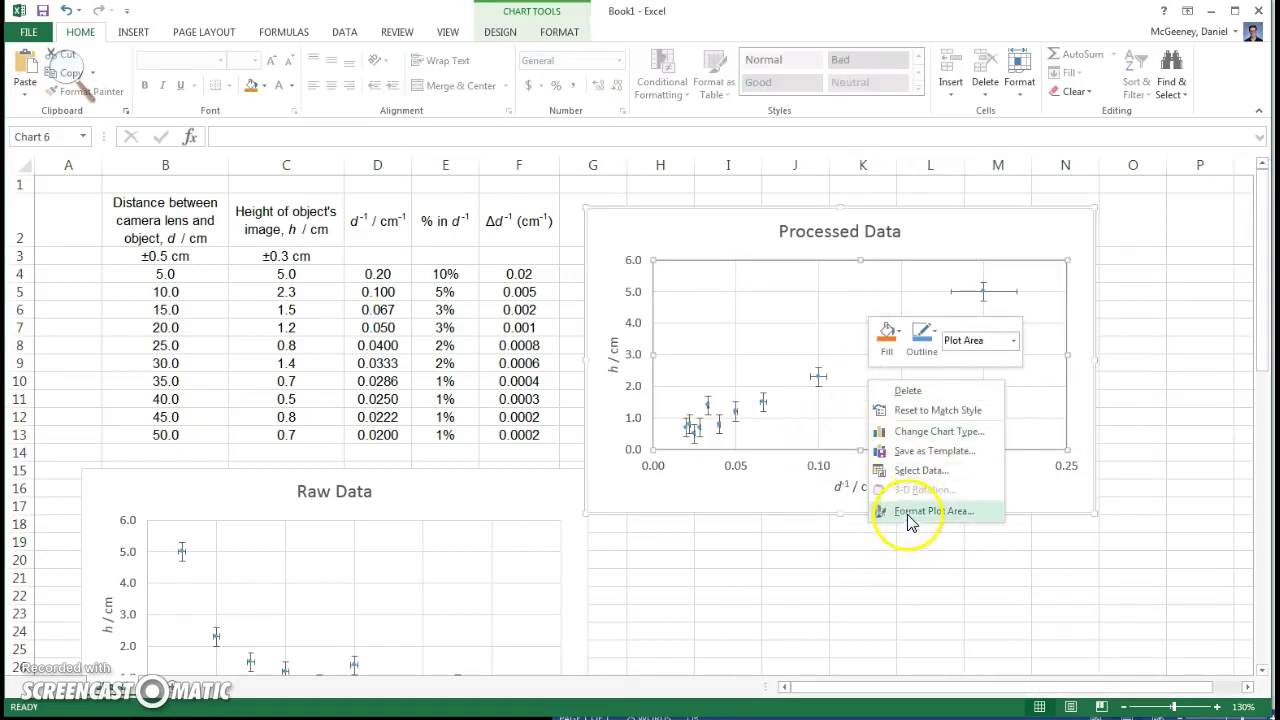
right_click(818, 377)
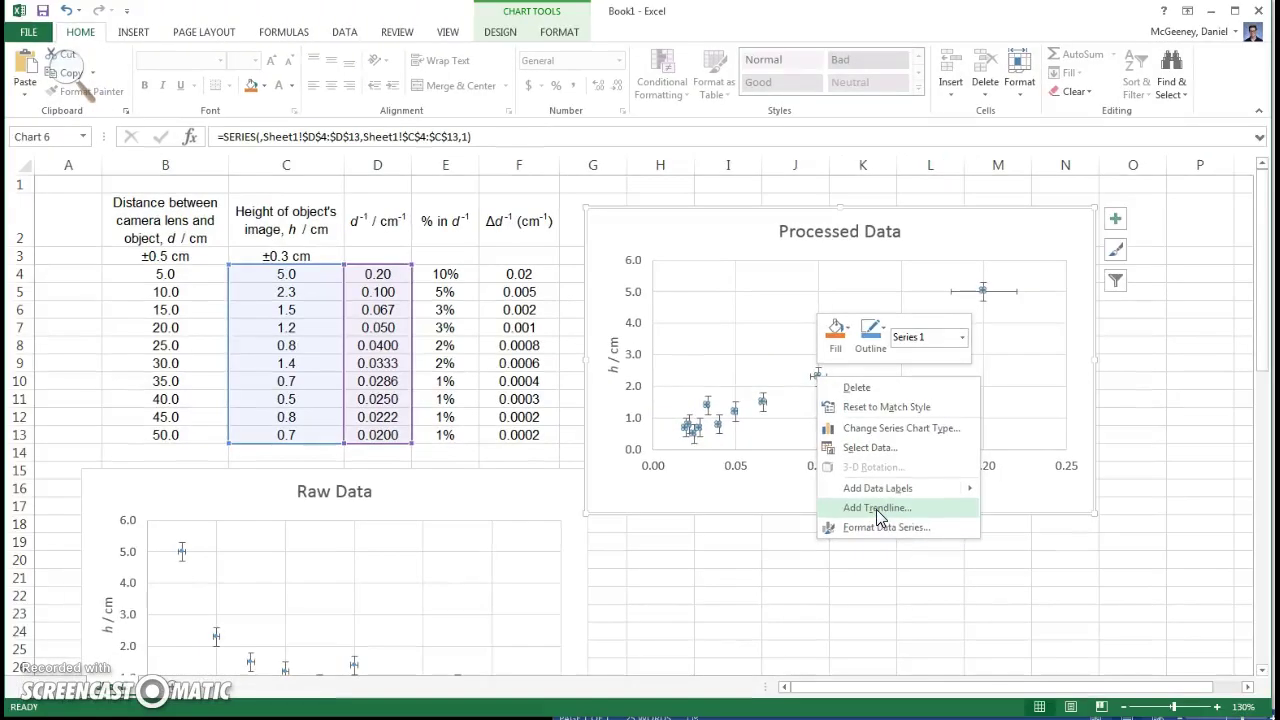
click(876, 508)
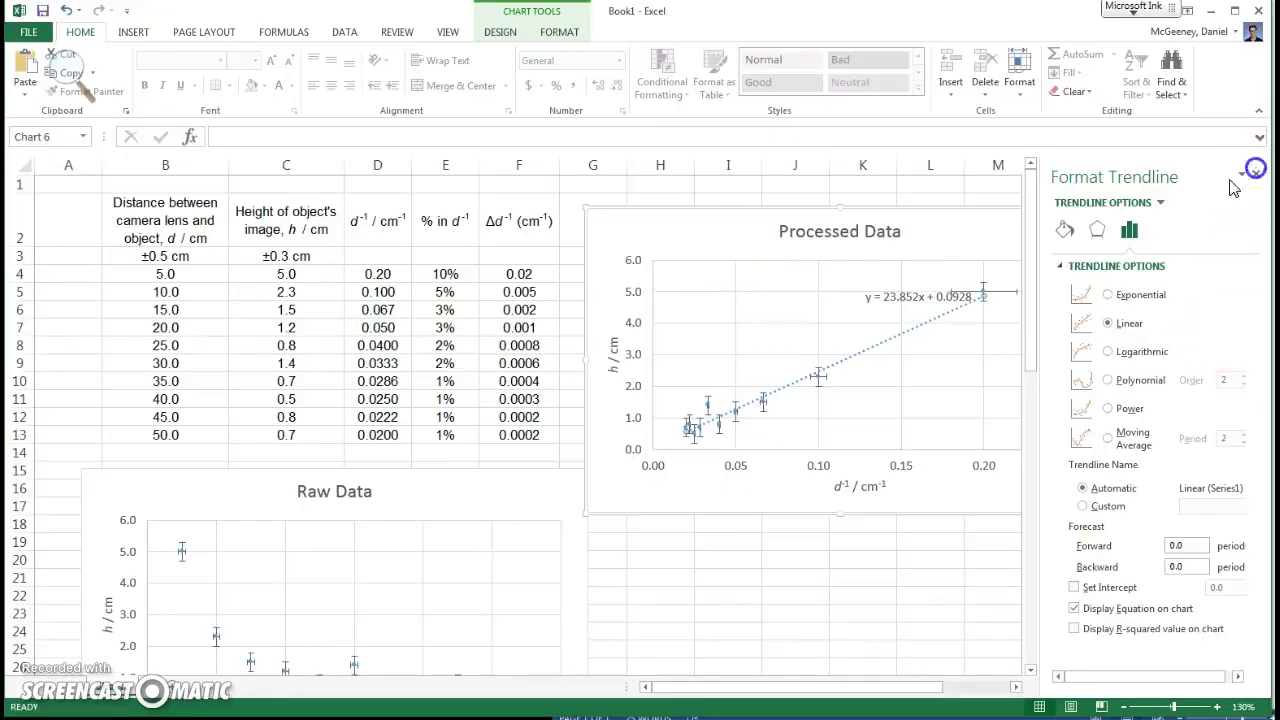
click(1257, 178)
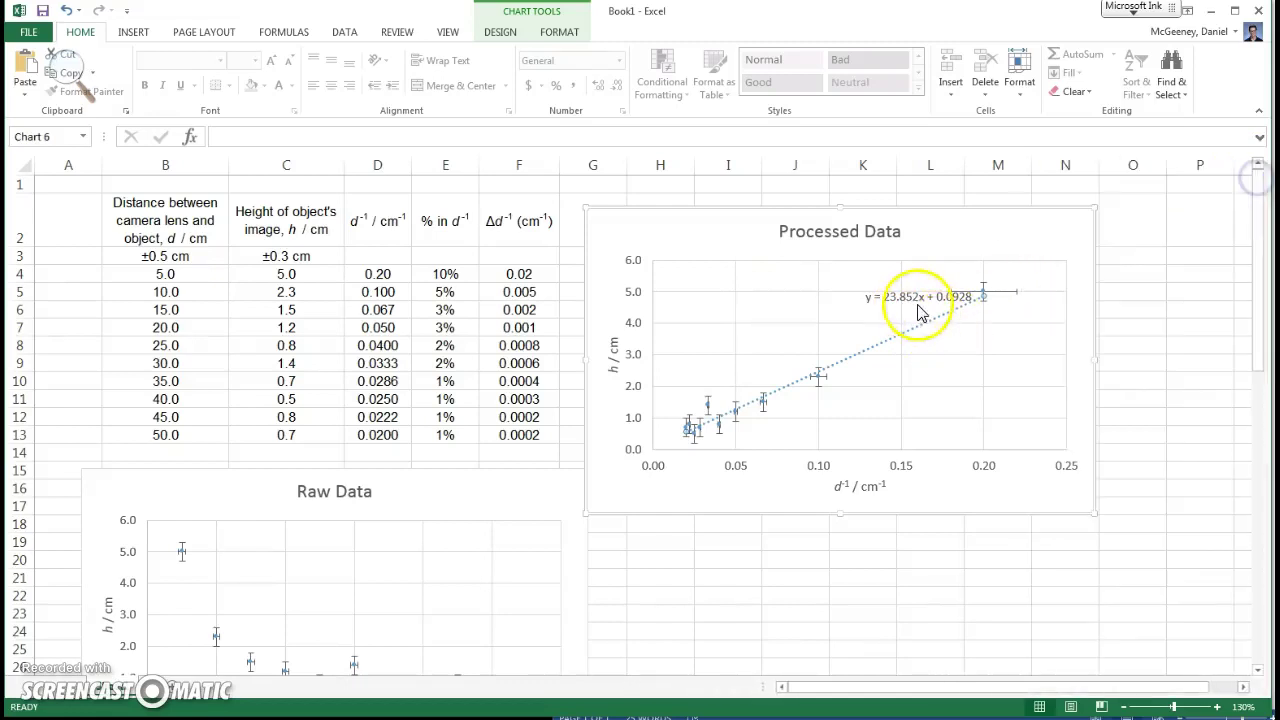
Move the trendline equation label to the clear area below the line in the Processed Data chart.
drag(914, 300, 866, 315)
drag(904, 375, 904, 374)
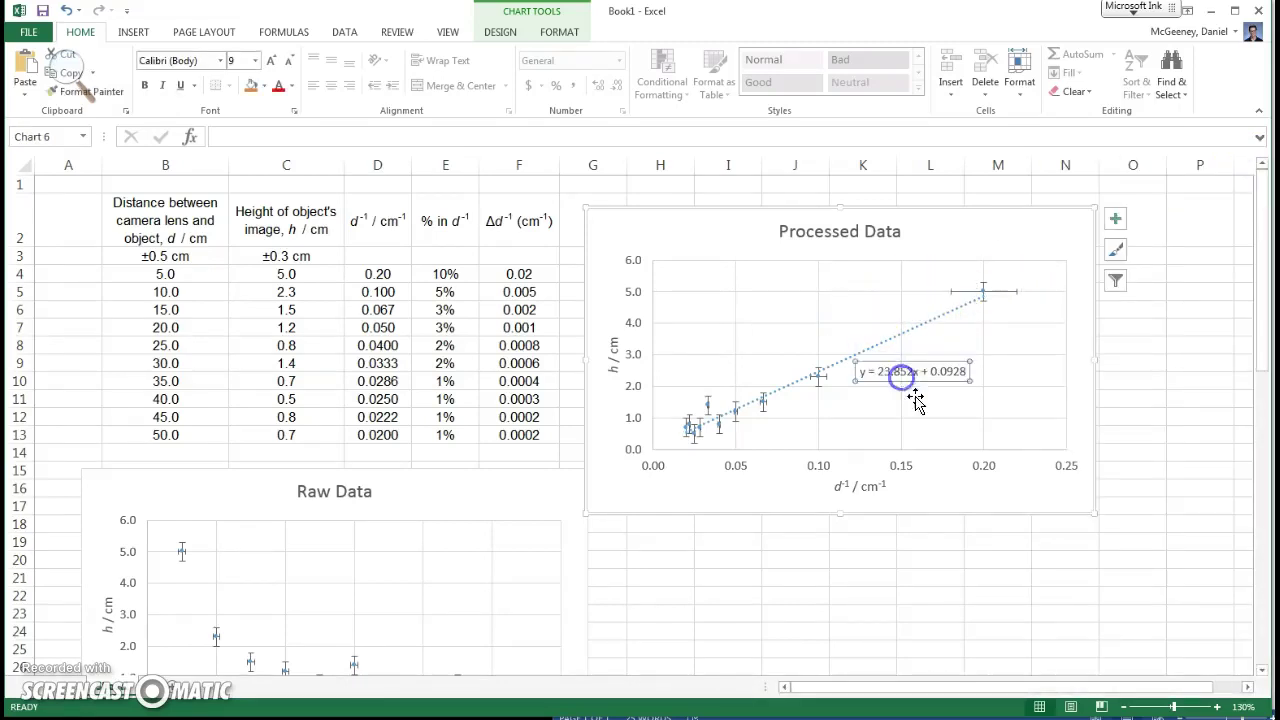
click(866, 580)
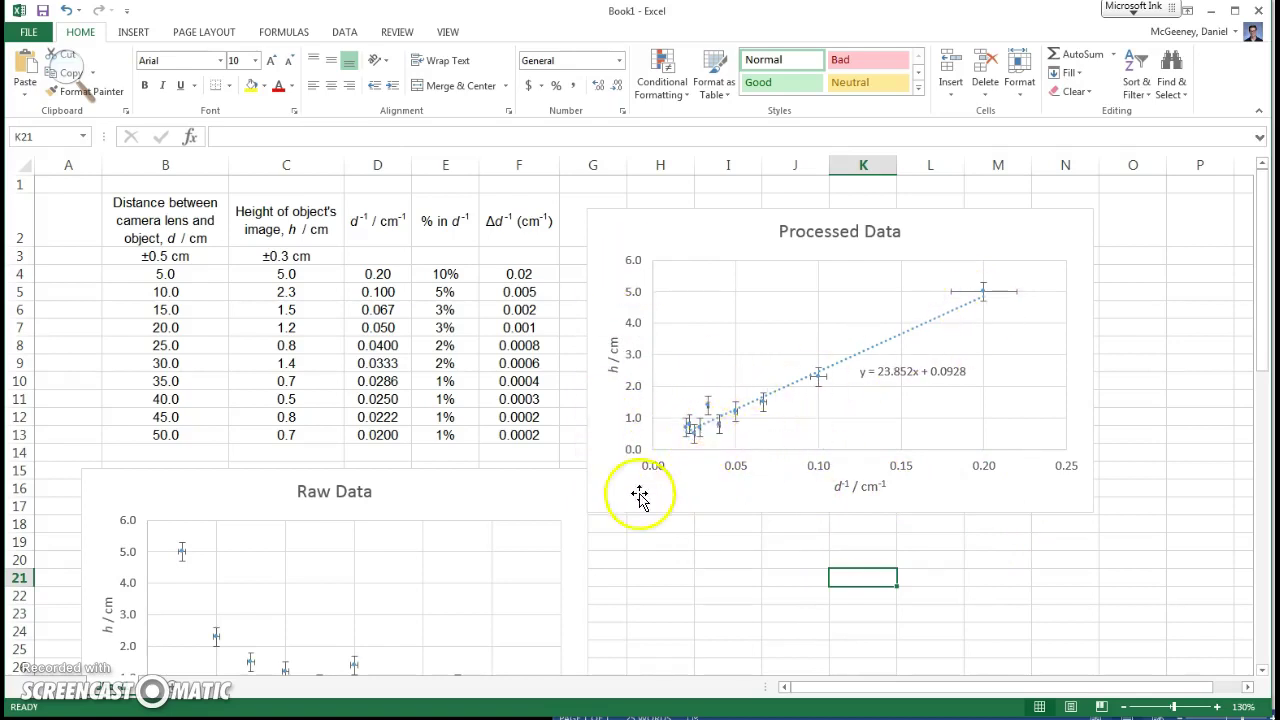
scroll(551, 529, down, 4)
scroll(286, 445, up, 1)
scroll(286, 445, up, 3)
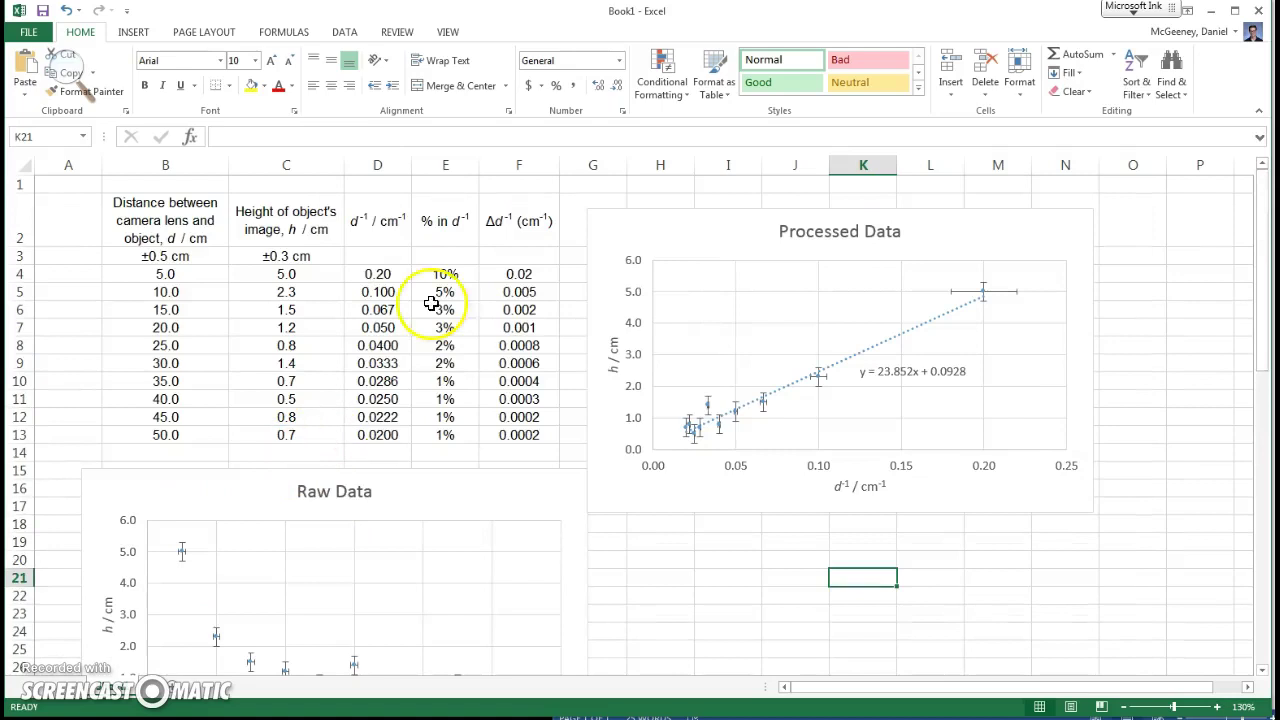